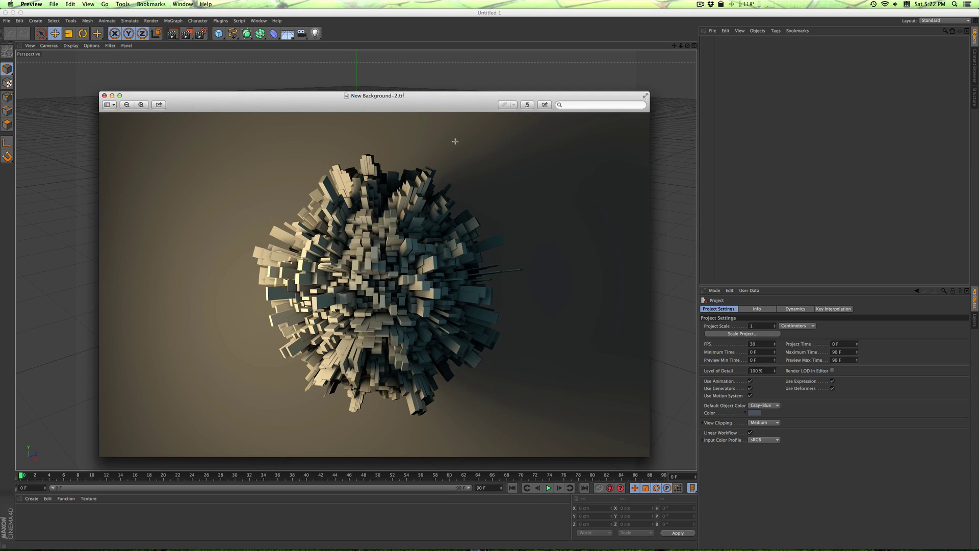
Step: Move the reference image window aside and switch to Cinema 4D, using the Standard layout
left_click_drag(391, 112, 479, 133)
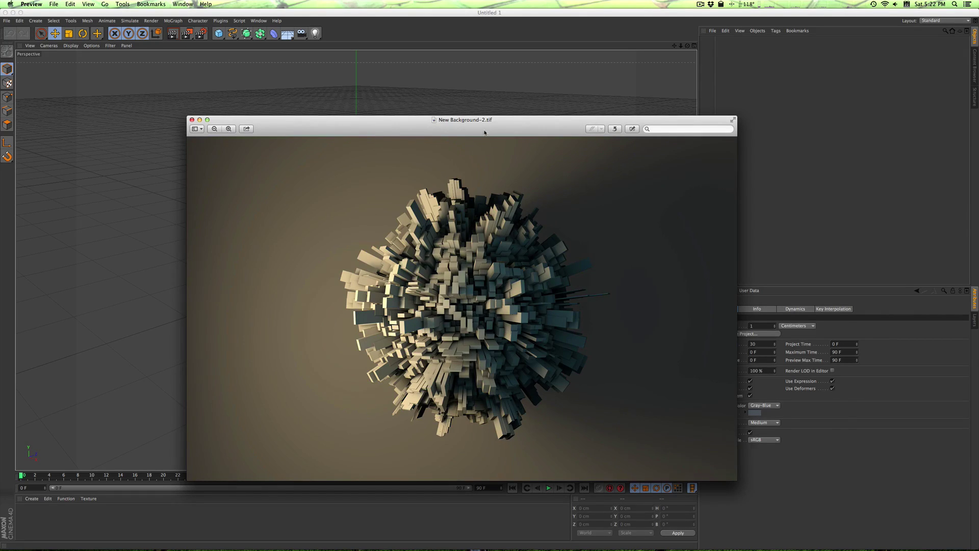
mouse_move(484, 132)
left_mouse_down()
mouse_move(579, 126)
mouse_move(488, 129)
left_mouse_up()
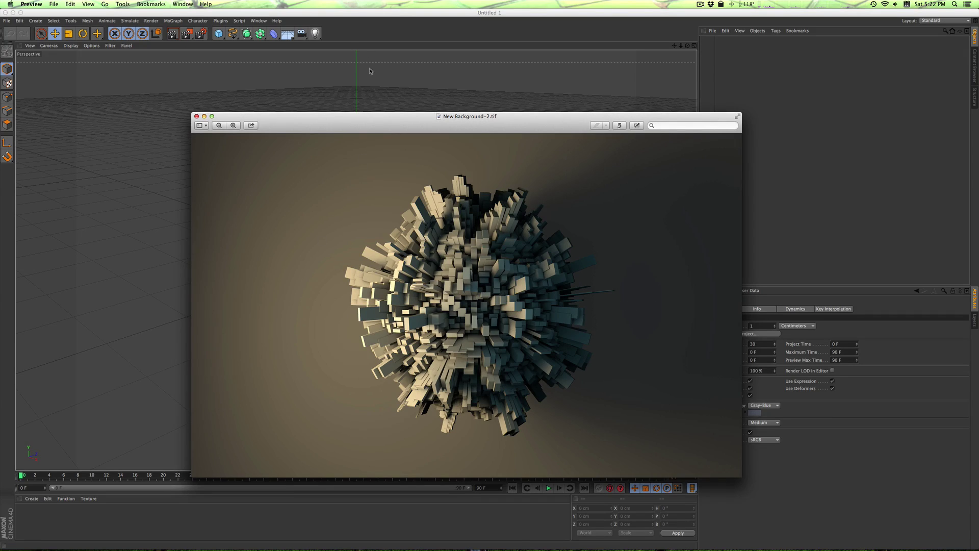
left_click(369, 18)
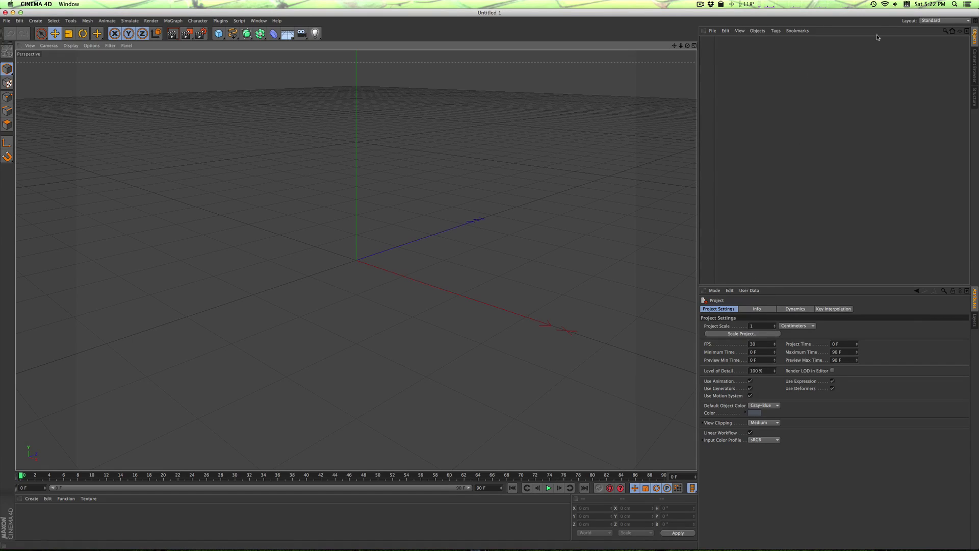
left_click(922, 21)
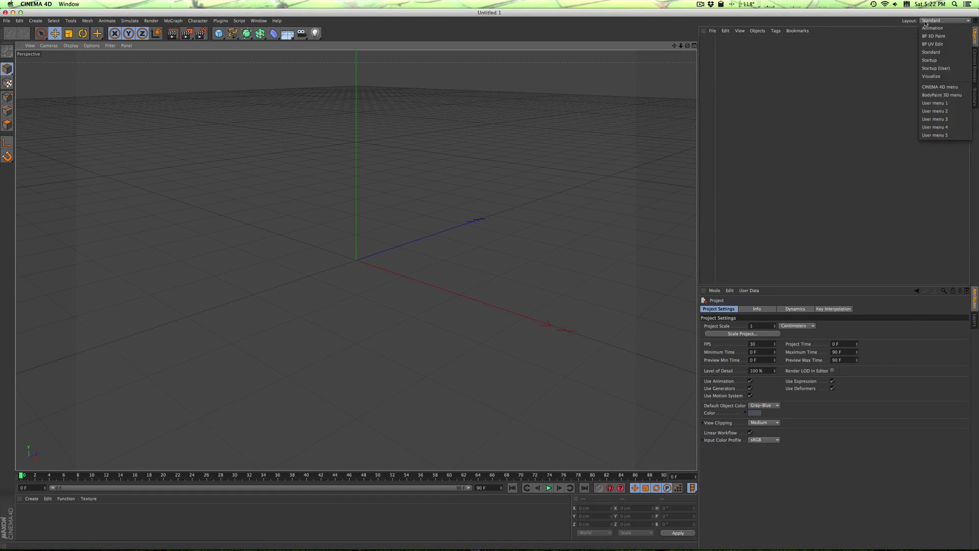
left_click(936, 52)
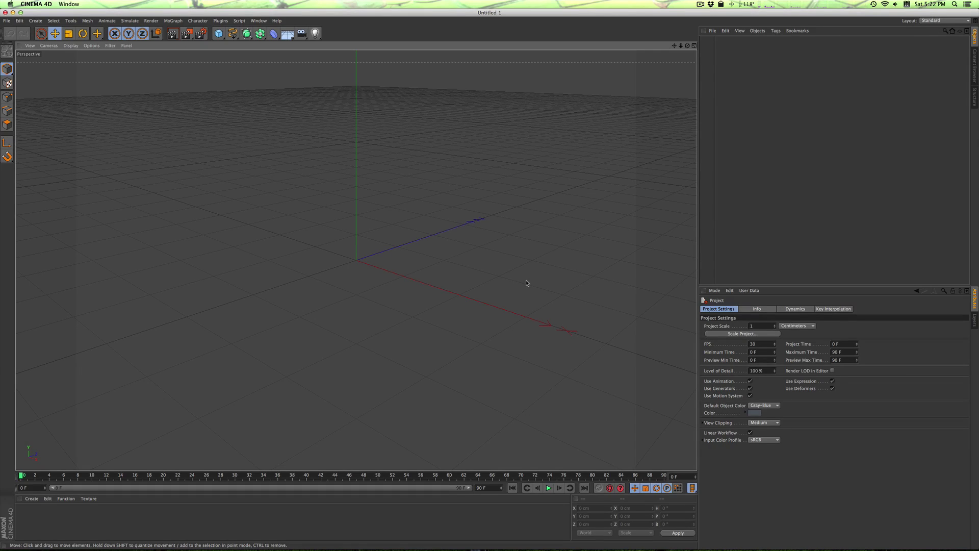
Step: Add a sphere primitive and set its segments to 75
left_click(218, 34)
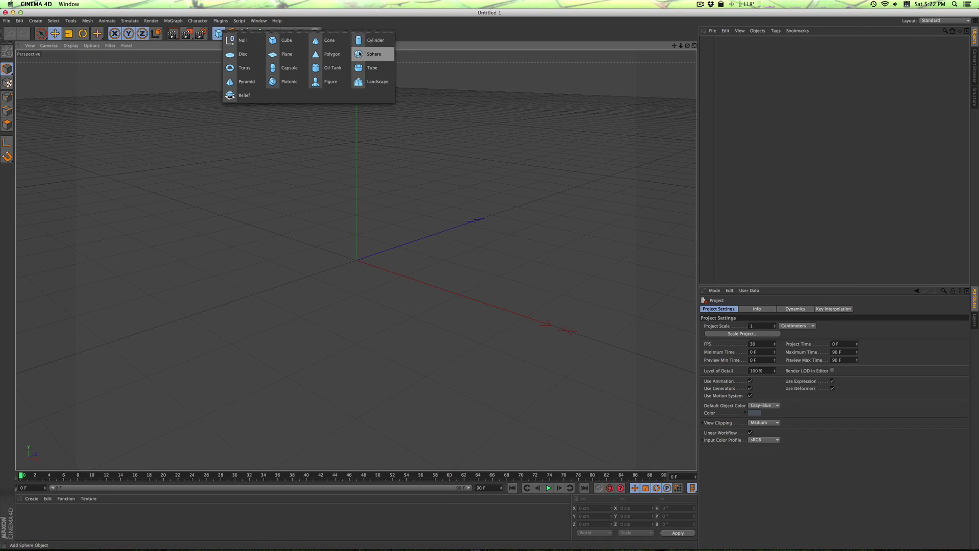
left_click(359, 54)
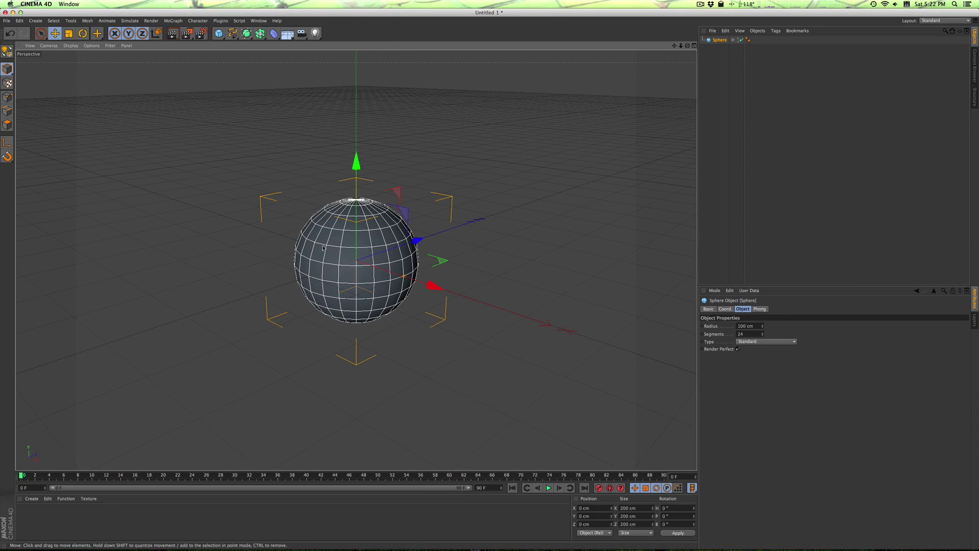
left_click_drag(748, 334, 655, 323)
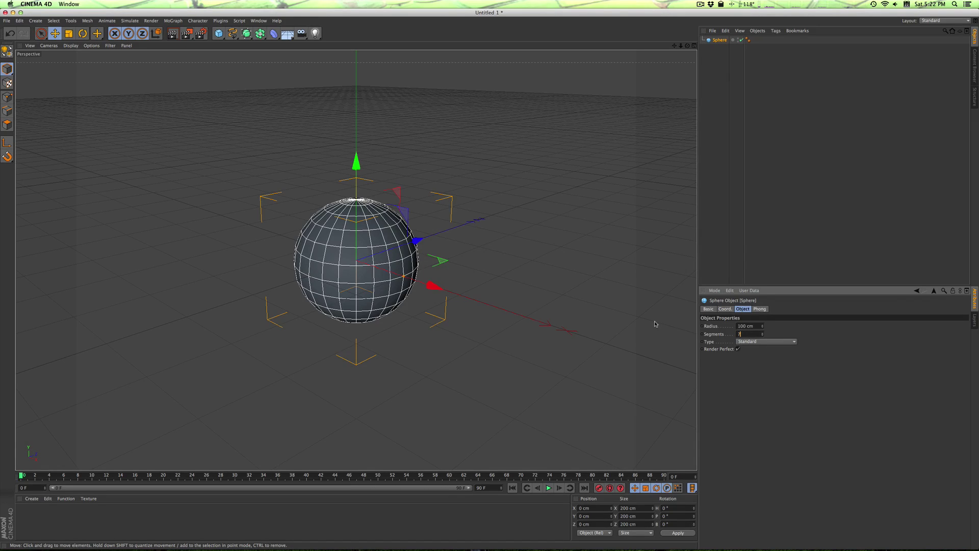
key("Return")
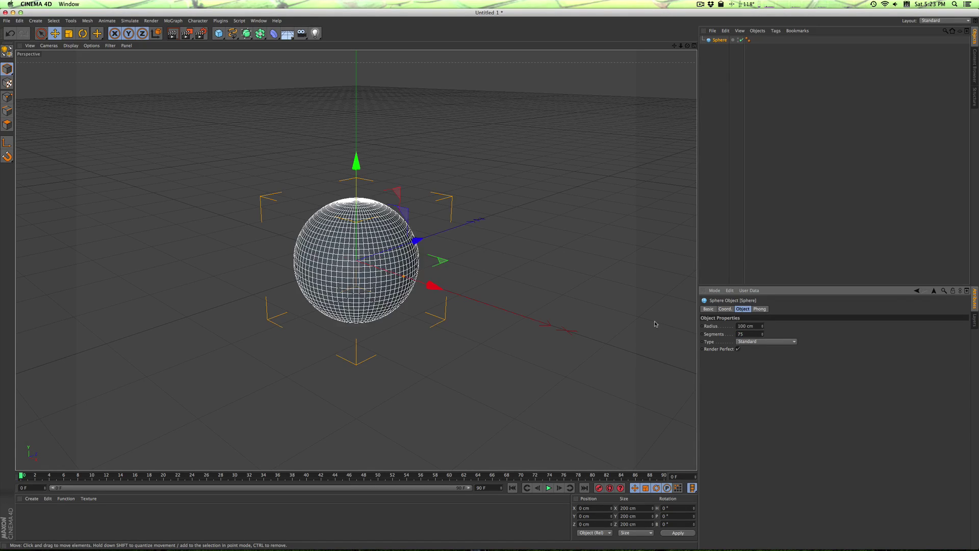
left_click(795, 154)
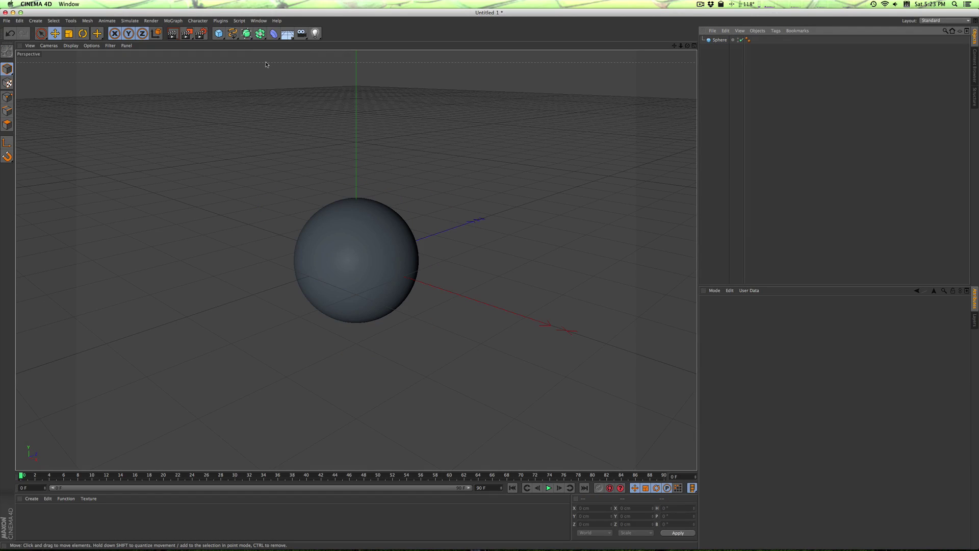
Step: Add a cube primitive and size it 10 cm in X, 10 cm in Y and 25 cm in Z
left_click(218, 33)
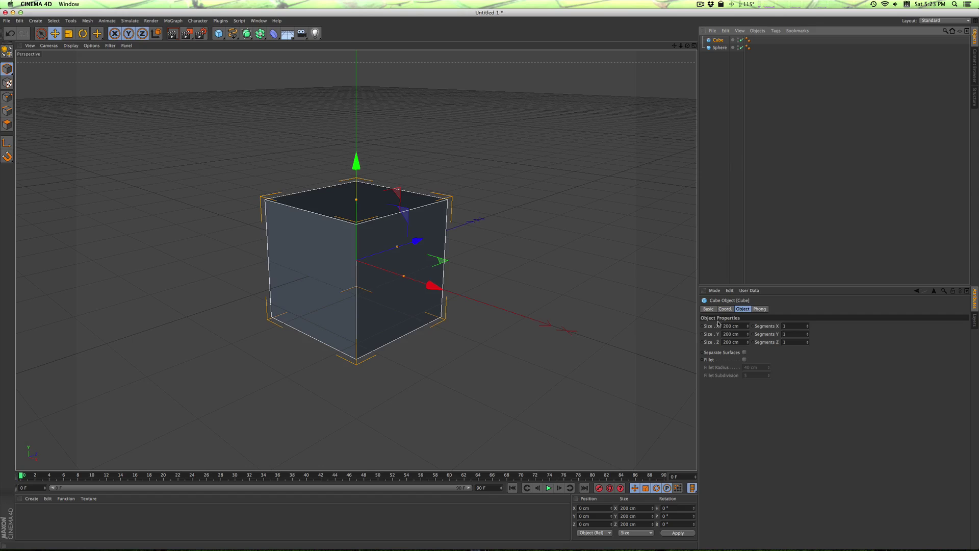
left_click(739, 326)
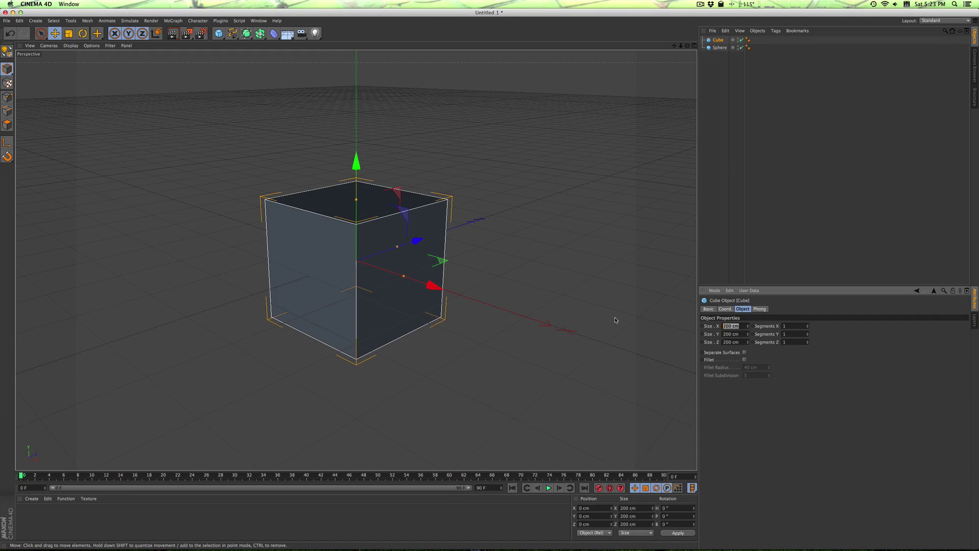
type("10")
key("Tab")
type("10")
key("Return")
key("Tab")
type("10")
key("Return")
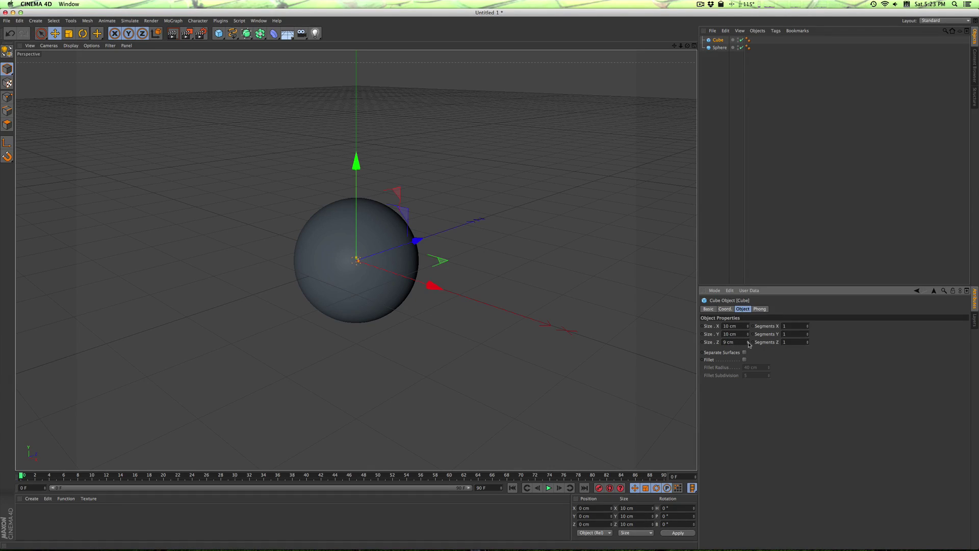
left_click_drag(748, 344, 748, 339)
type("1")
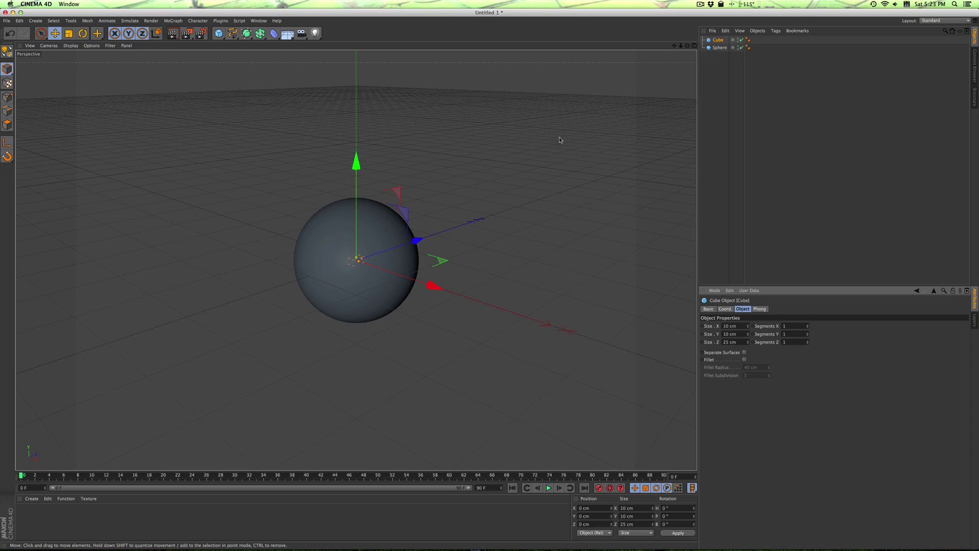
Step: Add a MoGraph Cloner and make the cube its child
left_click(173, 22)
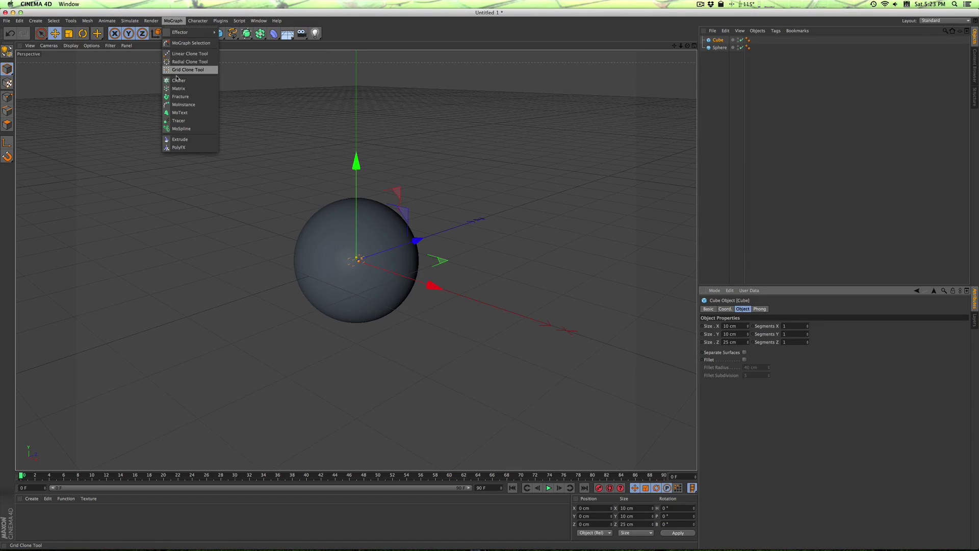
left_click(179, 80)
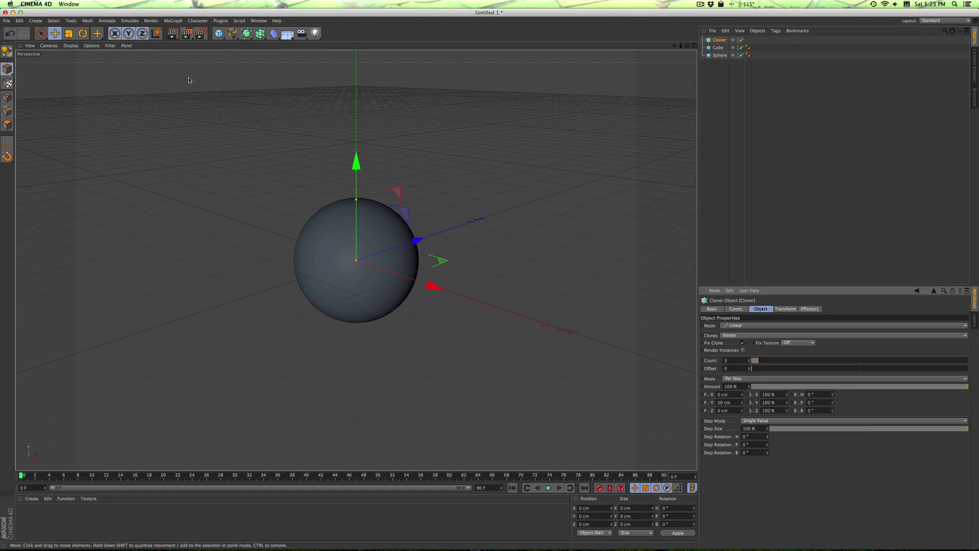
left_click_drag(721, 50, 721, 42)
left_click(719, 40)
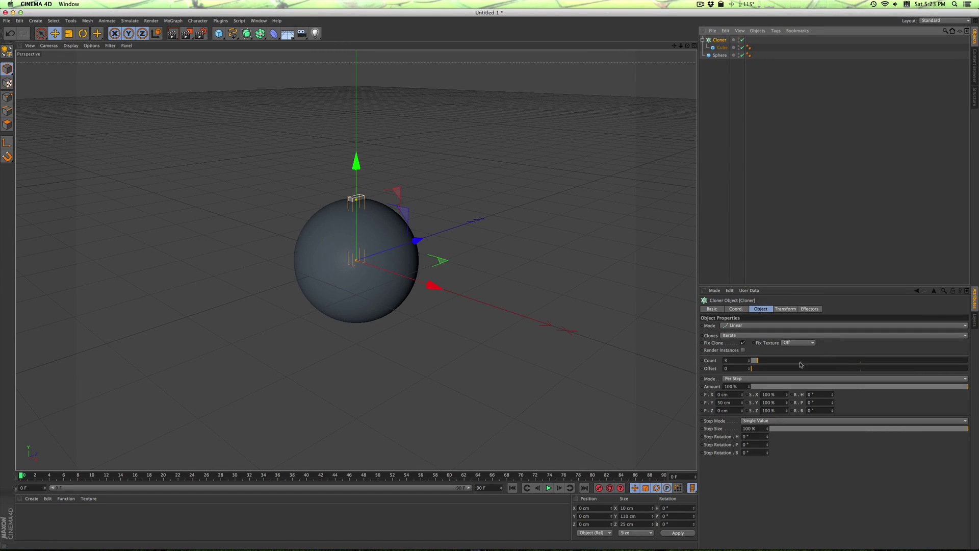
Step: Set the Cloner's mode to Object and assign the sphere as the object to clone onto
left_click(741, 326)
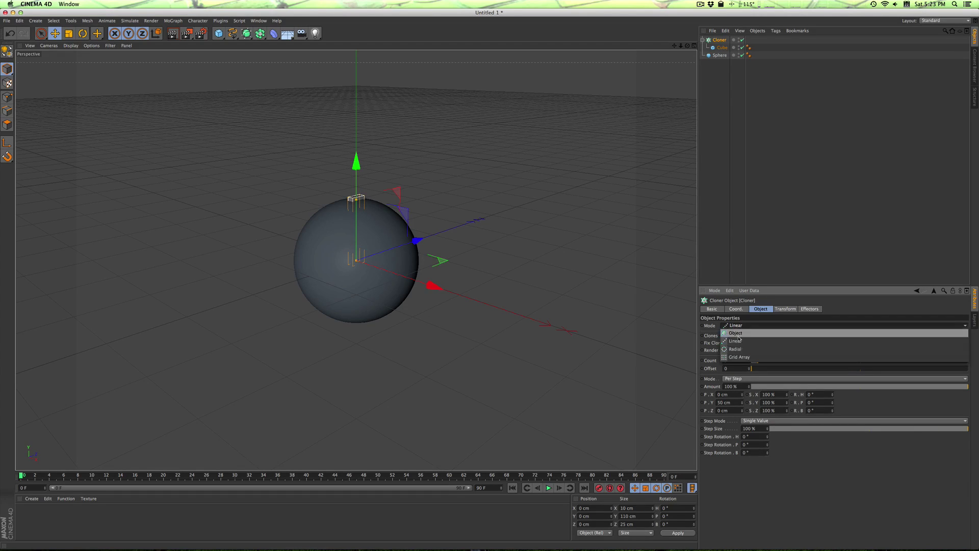
left_click(775, 332)
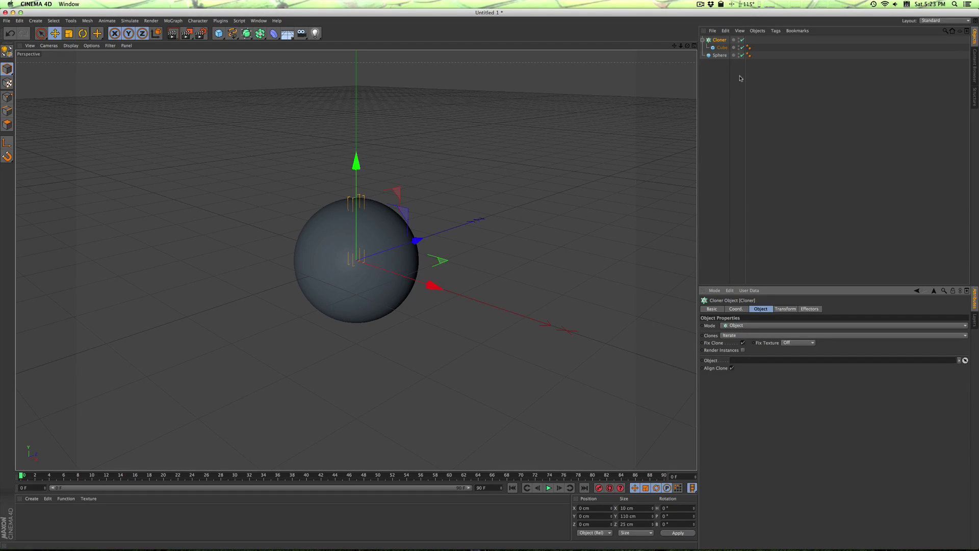
left_click_drag(721, 55, 765, 361)
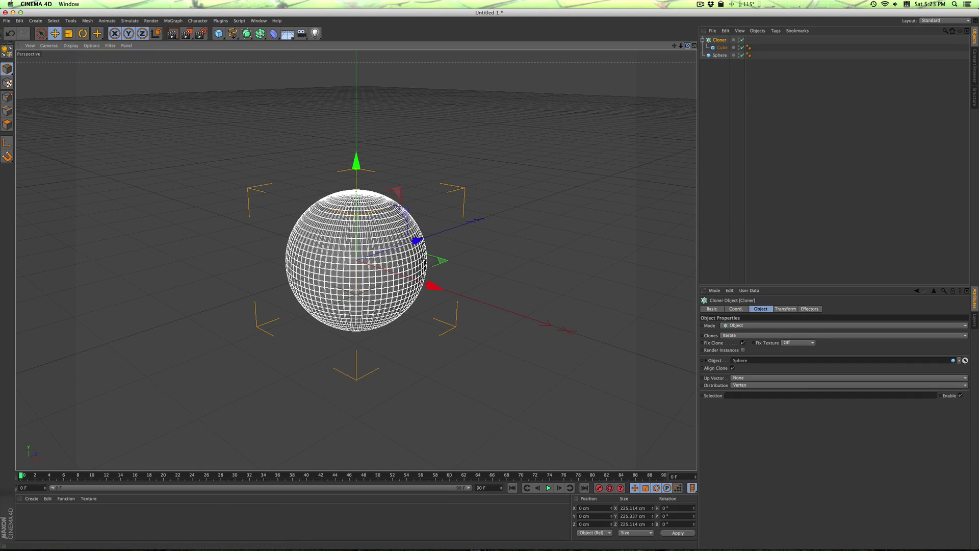
Step: Inspect the cube-covered sphere from other angles and compare it with the reference image New Background-2.tif
mouse_move(687, 46)
left_mouse_down()
mouse_move(648, 82)
mouse_move(687, 46)
left_mouse_up()
key("super+r")
left_click(685, 50)
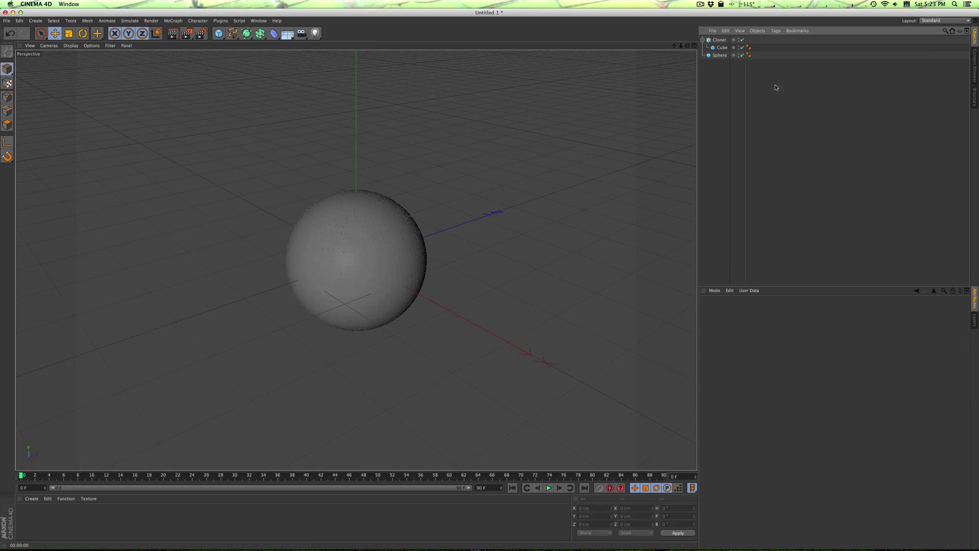
left_click_drag(688, 46, 680, 47)
left_click(725, 41)
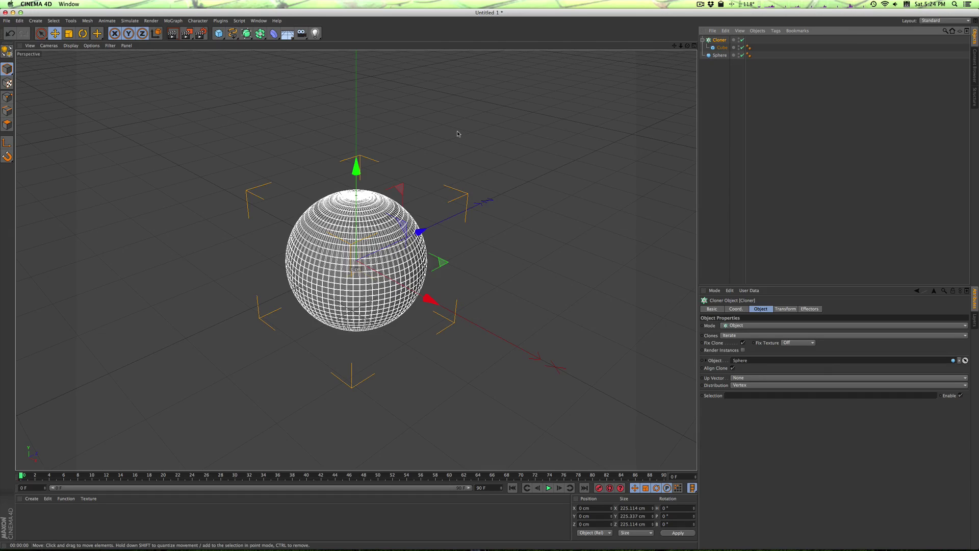
mouse_move(553, 535)
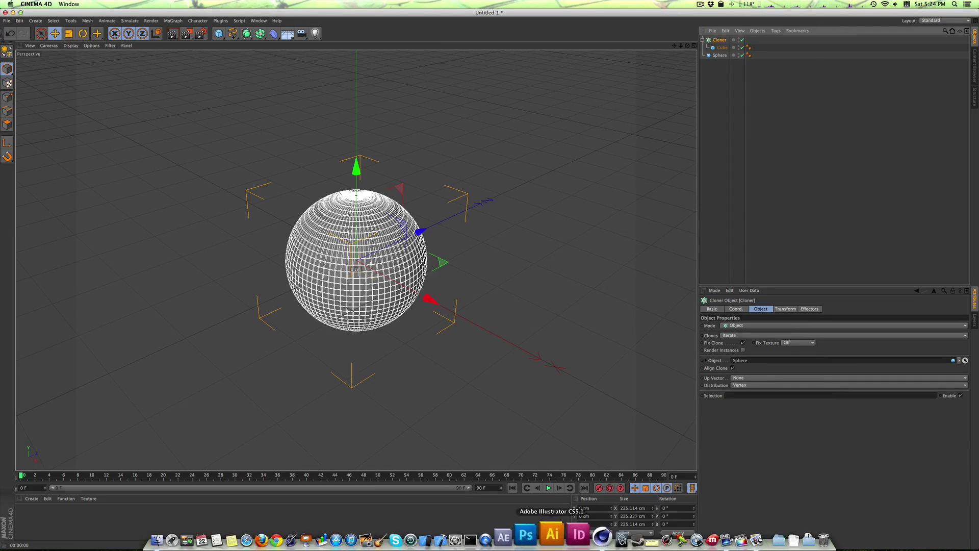
left_click(720, 538)
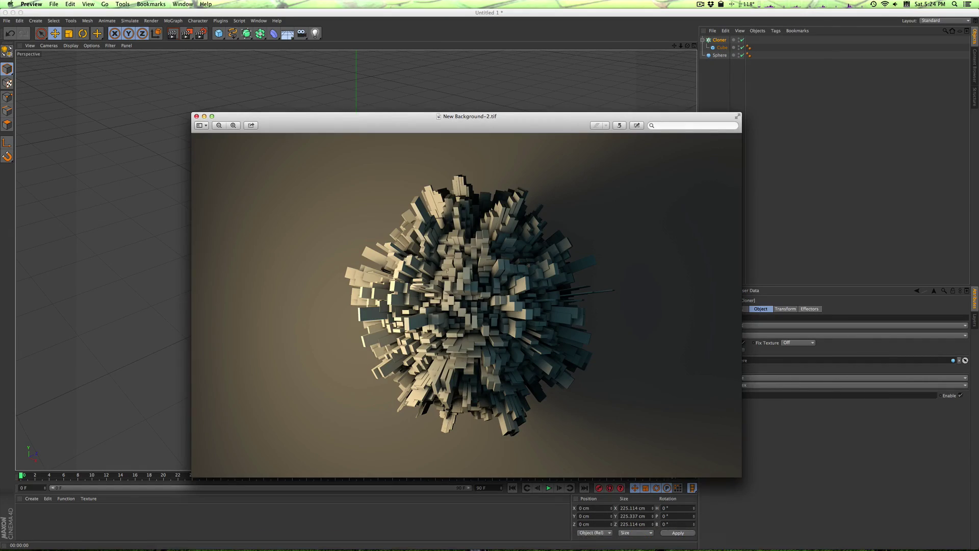
left_click(411, 12)
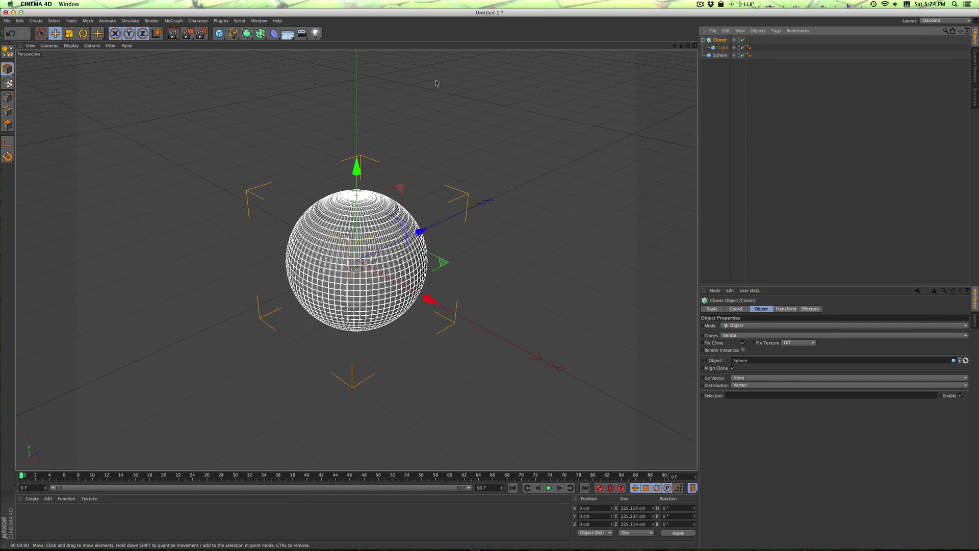
Step: Add a Random effector to the Cloner and turn off its Position transform
left_click(173, 21)
mouse_move(184, 32)
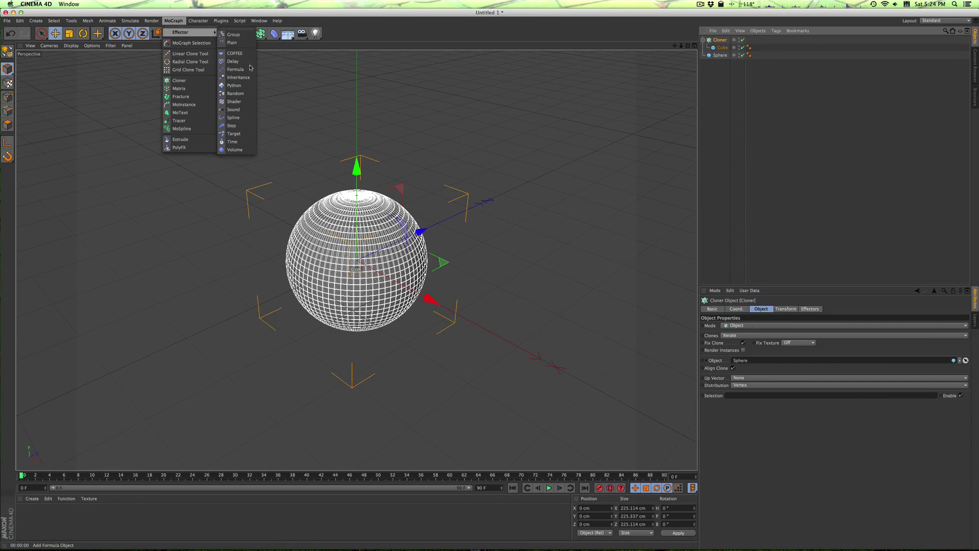
left_click(236, 93)
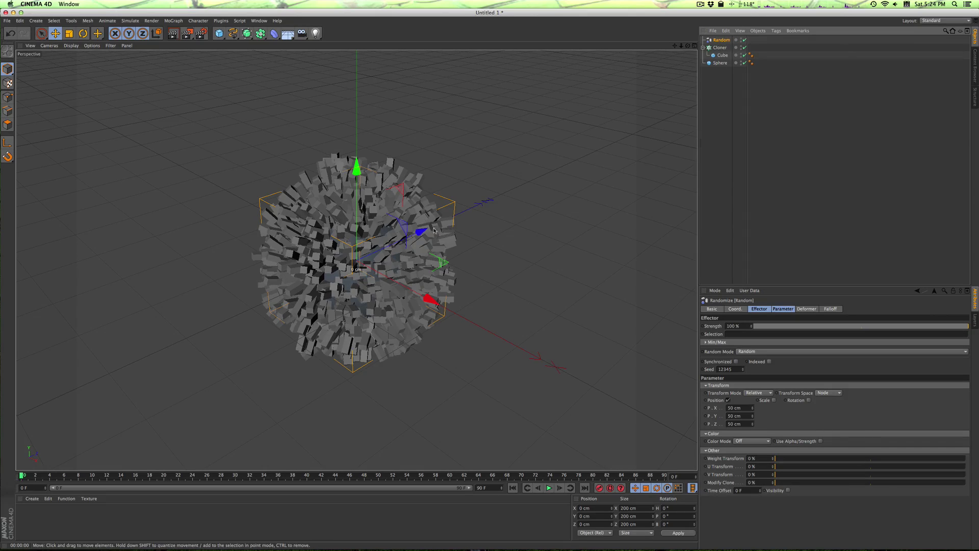
left_click(746, 407)
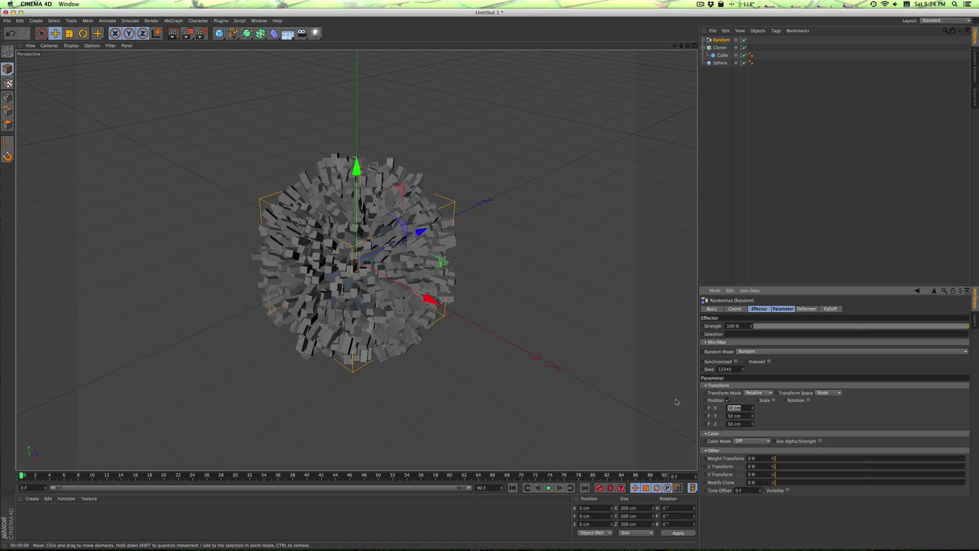
left_click(728, 400)
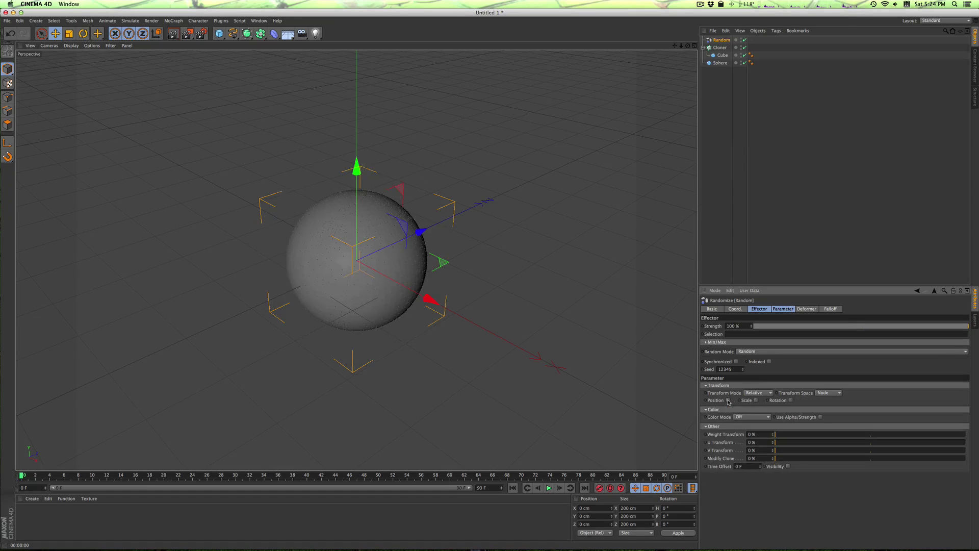
Step: Enable the Random effector's Scale transform with S.X about 0.3, S.Y -0.62 and S.Z 2.71
left_click(756, 400)
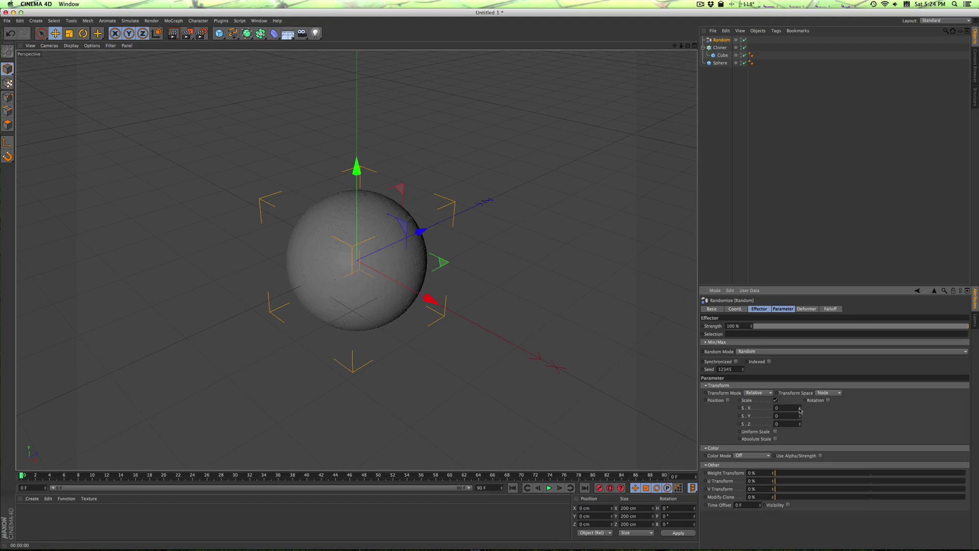
left_click_drag(800, 410, 799, 427)
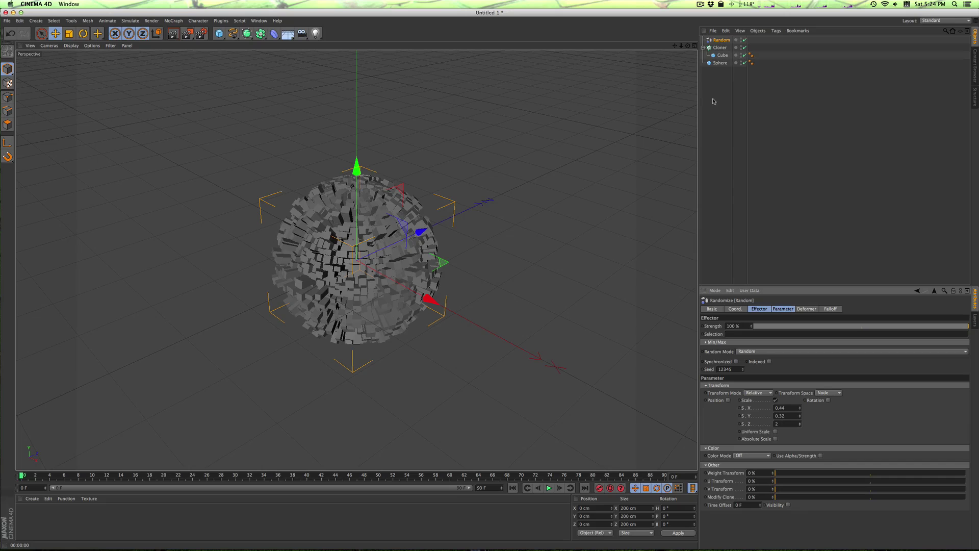
left_click_drag(688, 46, 662, 45)
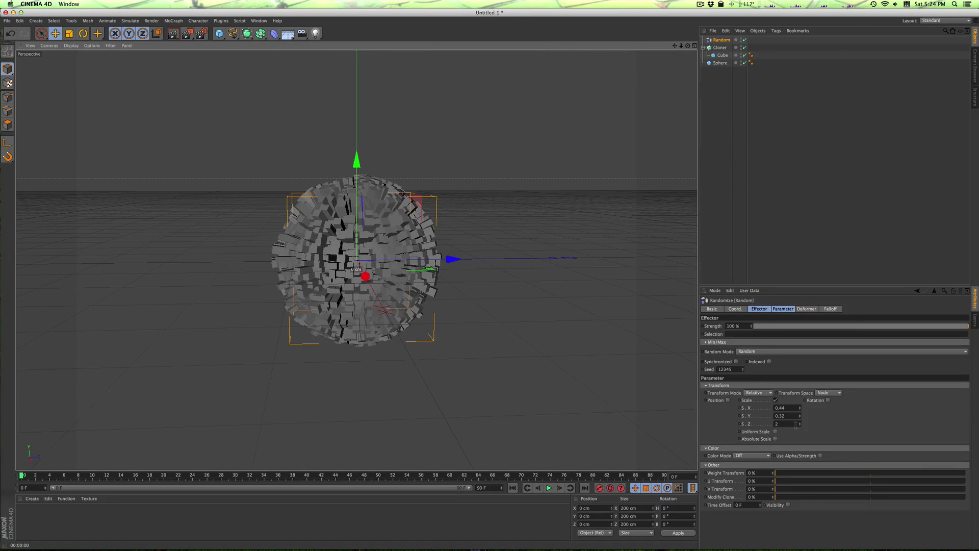
mouse_move(799, 423)
left_mouse_down()
mouse_move(800, 386)
mouse_move(800, 428)
left_mouse_up()
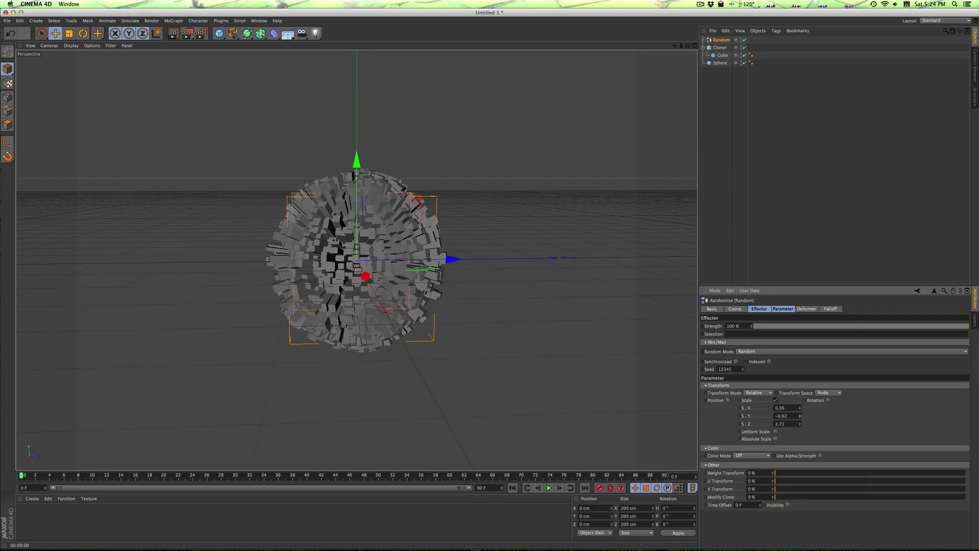
Step: Change the Random effector's random mode to Gaussian
left_click_drag(688, 46, 658, 27)
left_click(788, 309)
left_click(769, 309)
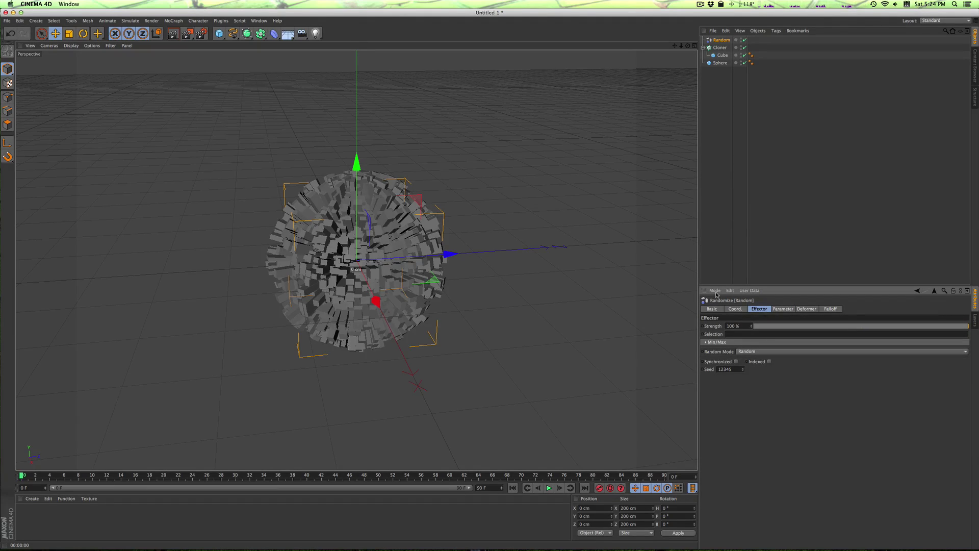
left_click(766, 352)
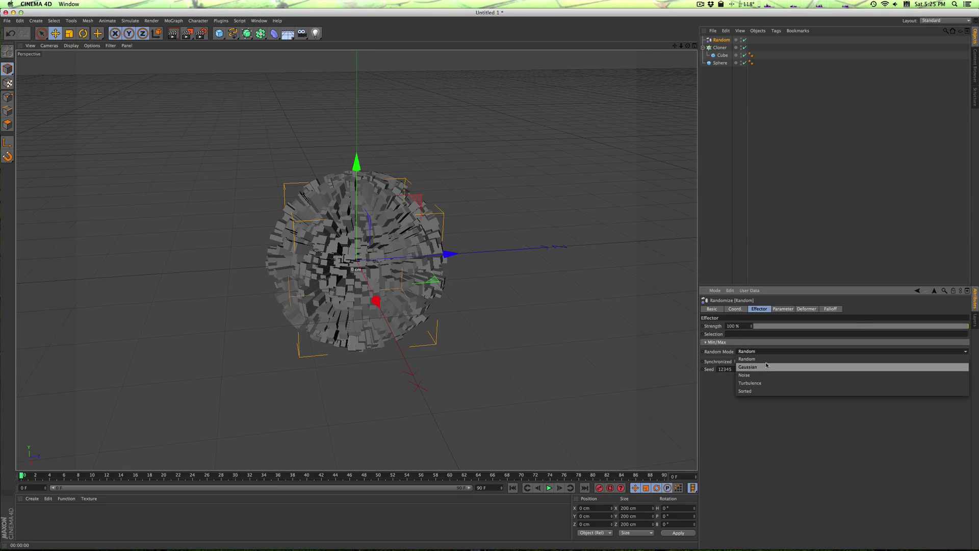
left_click(767, 367)
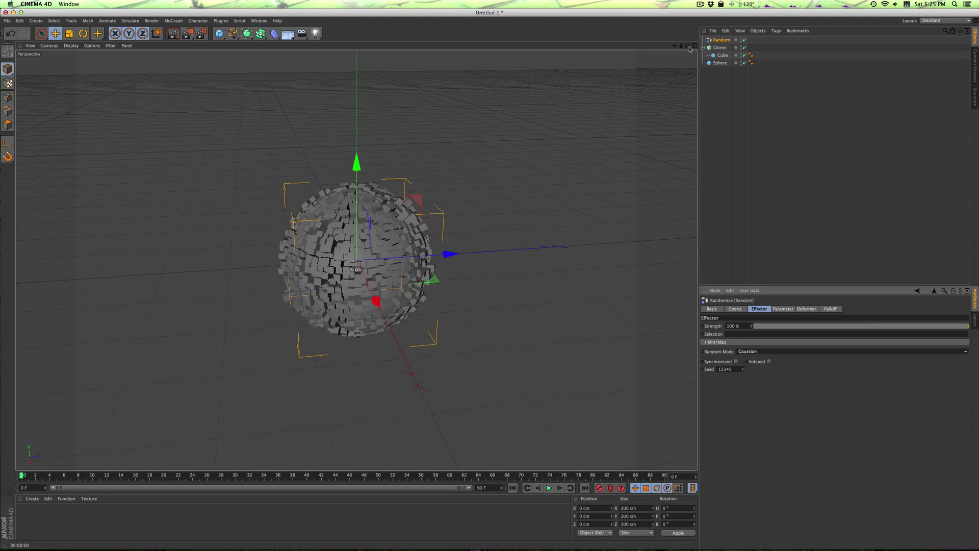
Step: Raise the Random effector's Z scale to 6.71 so the cubes protrude further from the sphere
left_click_drag(688, 46, 669, 26)
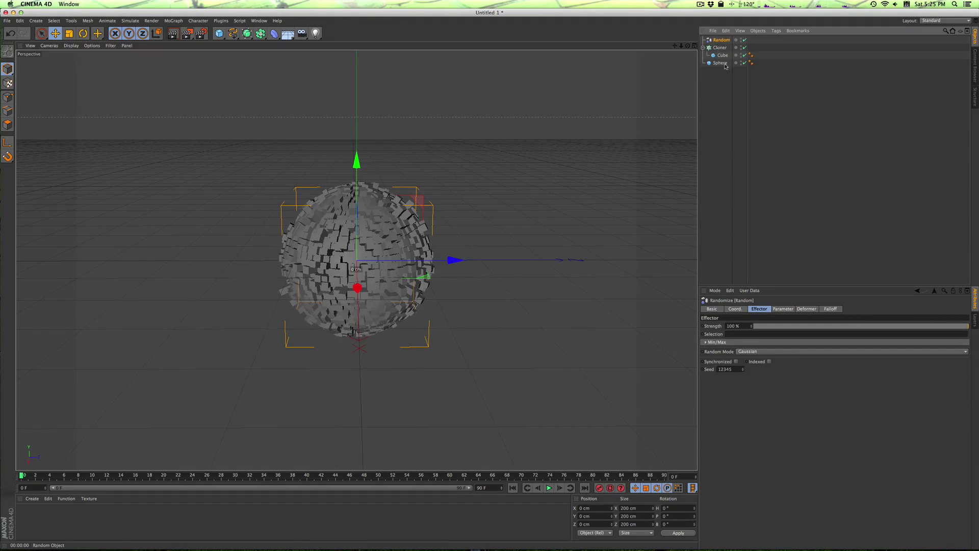
left_click(782, 309)
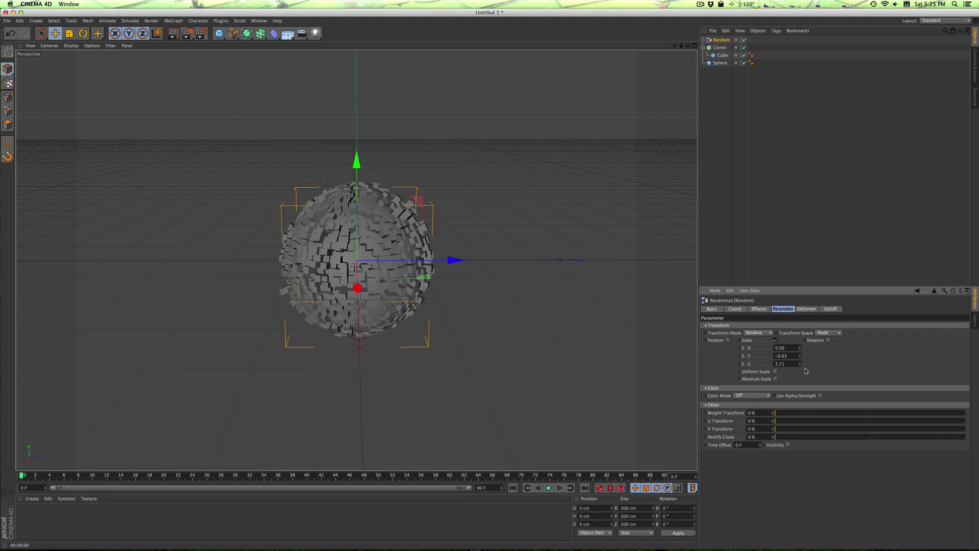
left_click_drag(799, 364, 799, 326)
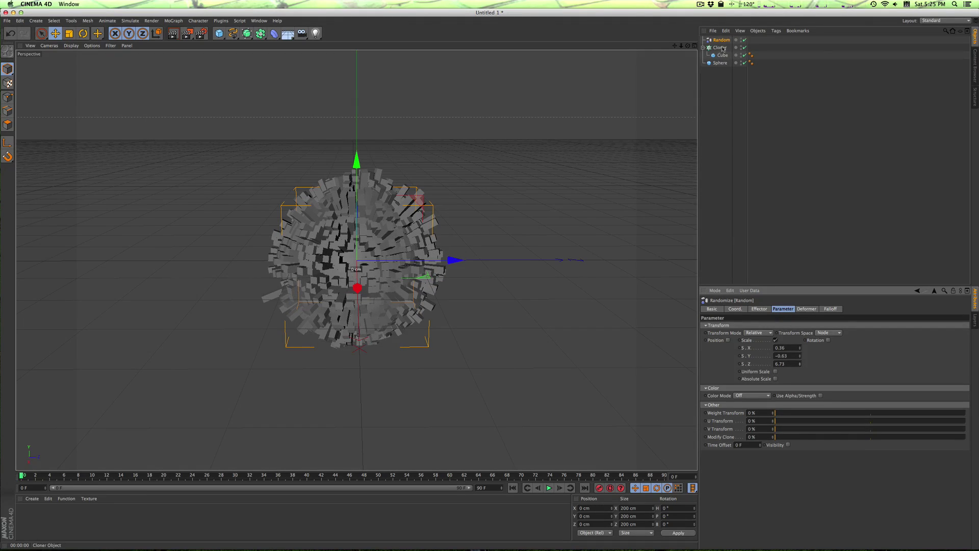
Step: Try the Noise random mode on the Random effector with a 27% animation speed, and undo the speed change
left_click(759, 309)
left_click(751, 352)
left_click(757, 375)
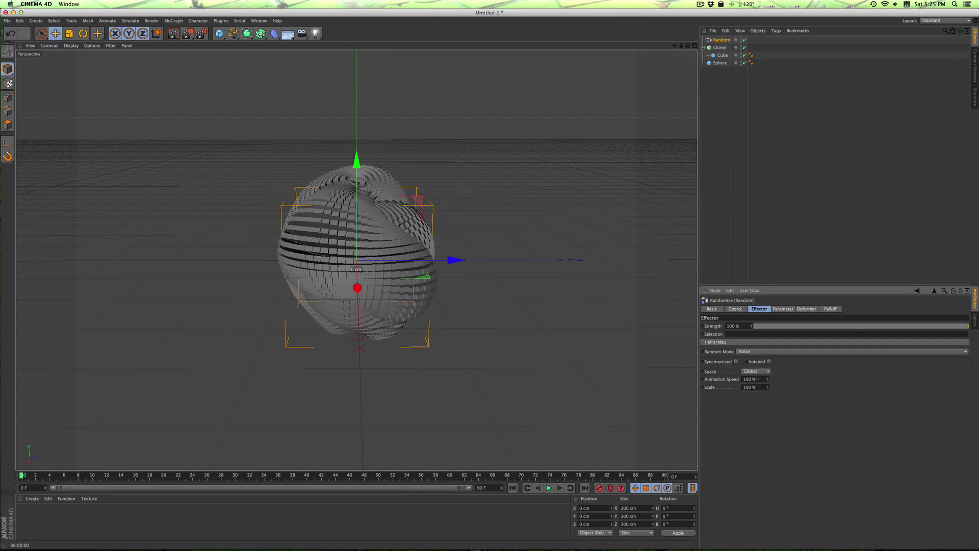
left_click_drag(691, 47, 723, 107)
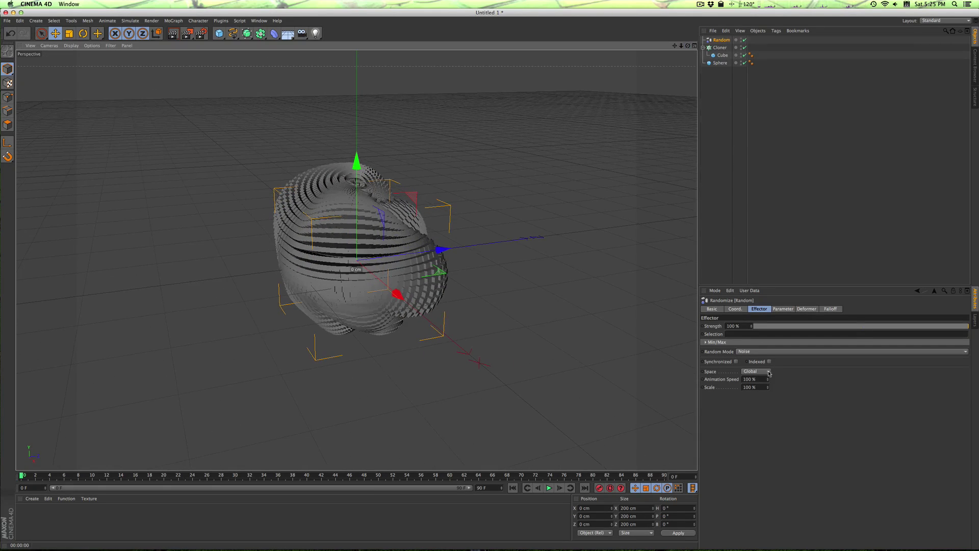
left_click_drag(767, 380, 767, 374)
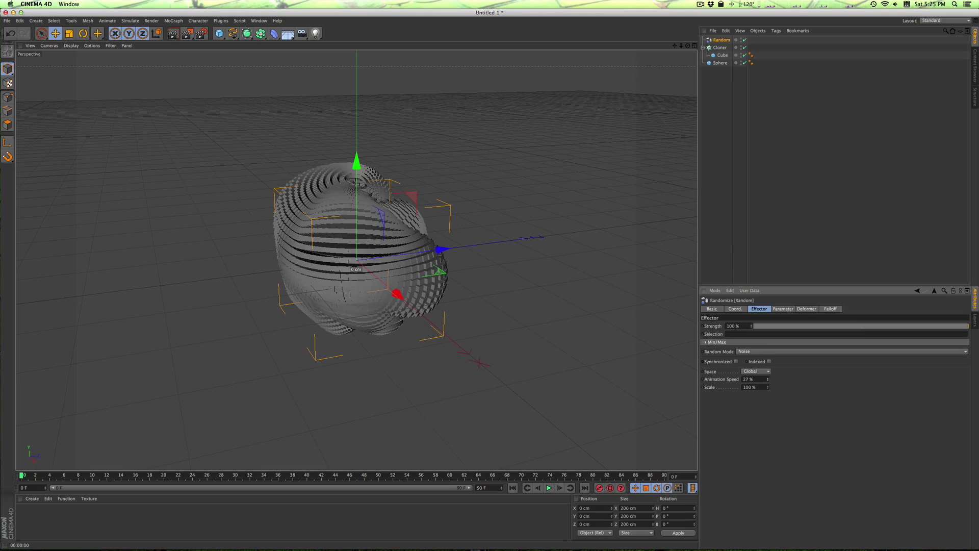
key("super+z")
Step: Set the Random effector's random mode back to Gaussian
left_click_drag(439, 250, 470, 247)
left_click(719, 63)
mouse_move(447, 259)
left_mouse_down()
mouse_move(537, 238)
mouse_move(460, 264)
left_mouse_up()
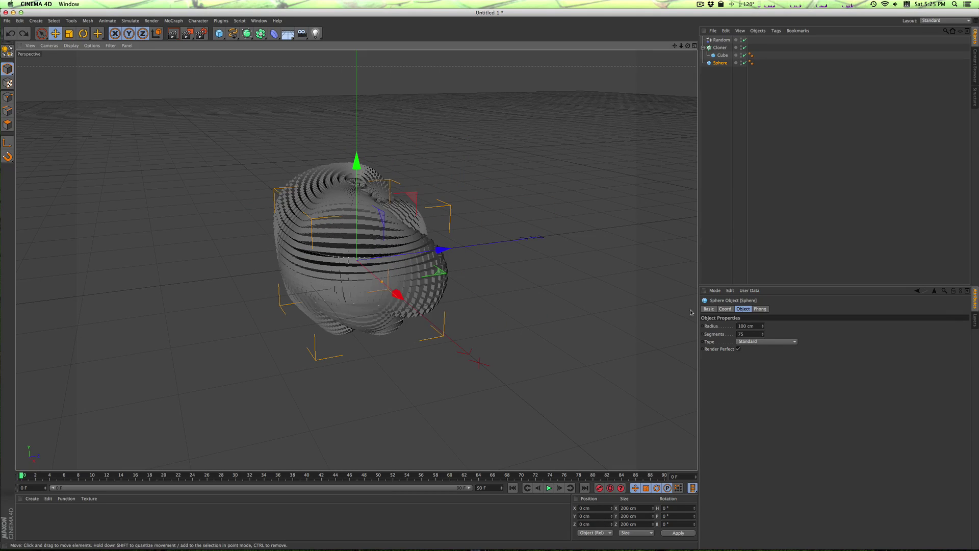
left_click(721, 40)
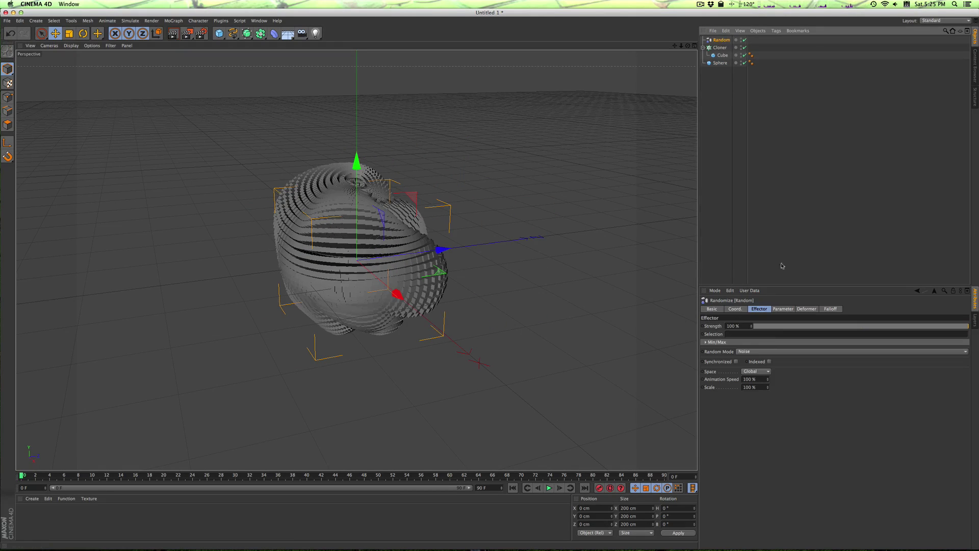
left_click(766, 351)
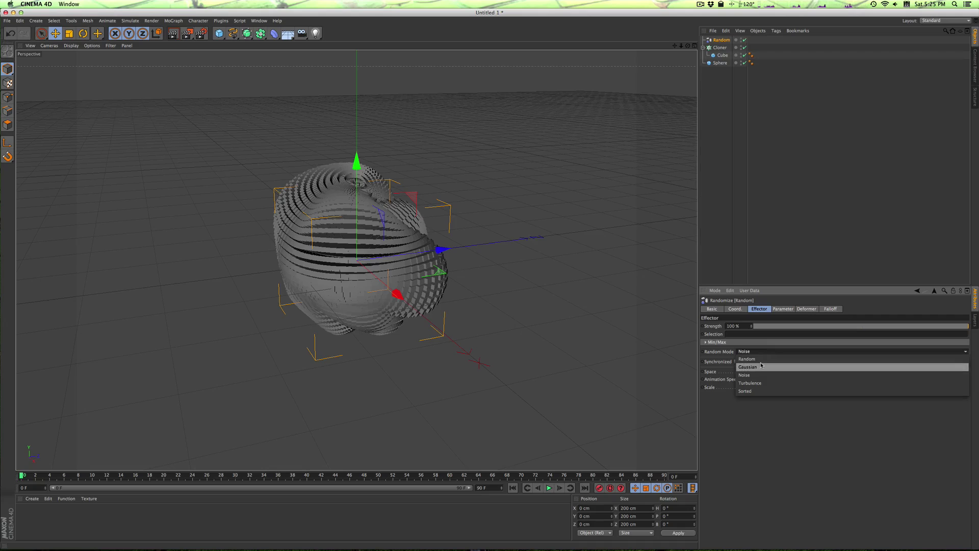
left_click(761, 365)
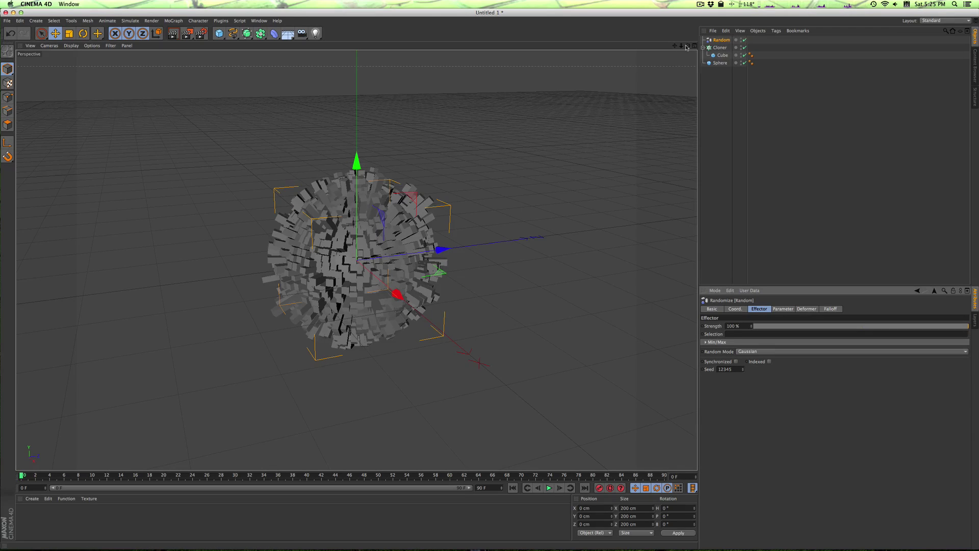
Step: Rotate the Cloner, its Cube and the Sphere together to a 270° bank angle and deselect them
left_click_drag(688, 46, 673, 41)
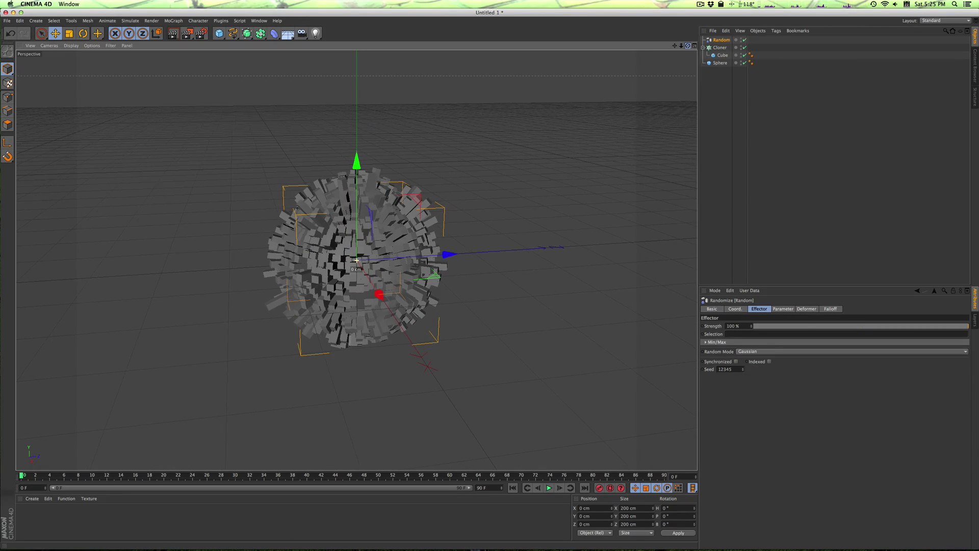
left_click(721, 47)
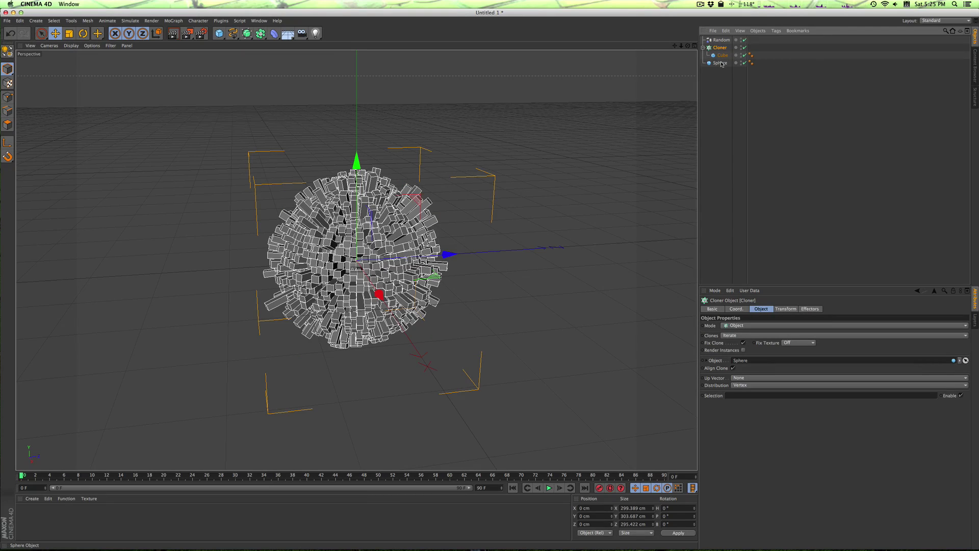
key("r")
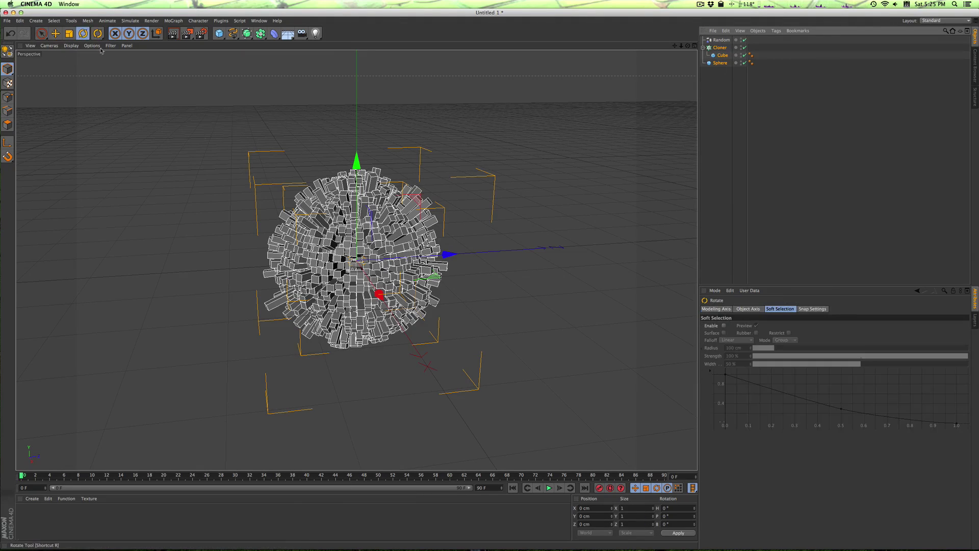
left_click_drag(370, 280, 355, 181)
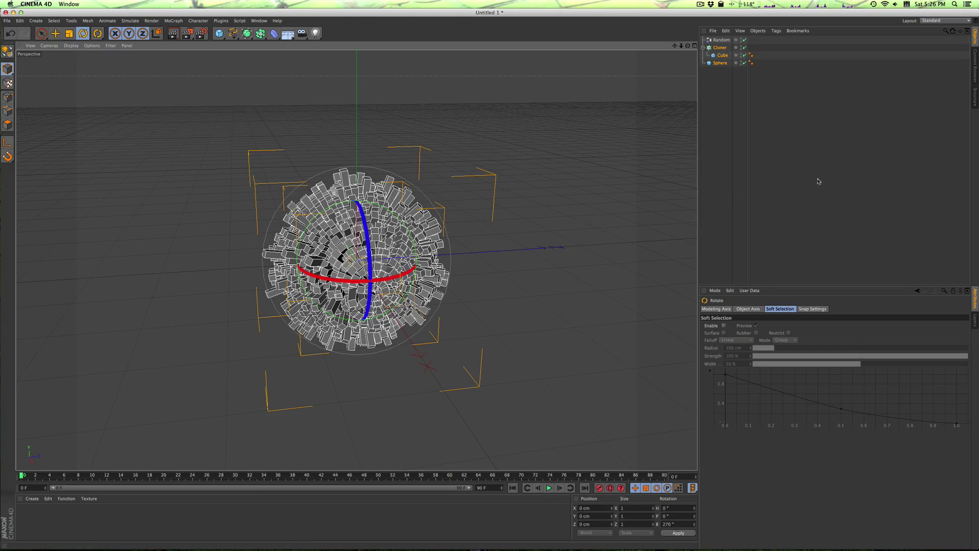
left_click(719, 213)
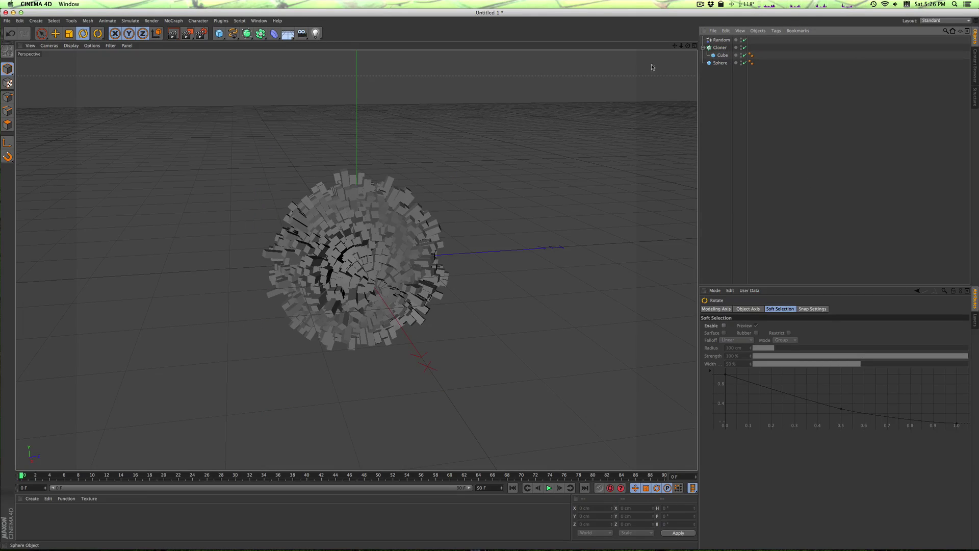
Step: Add a Plane and lower it beneath the cube-covered sphere, to about -154.7 cm in Y
left_click_drag(219, 33, 276, 55)
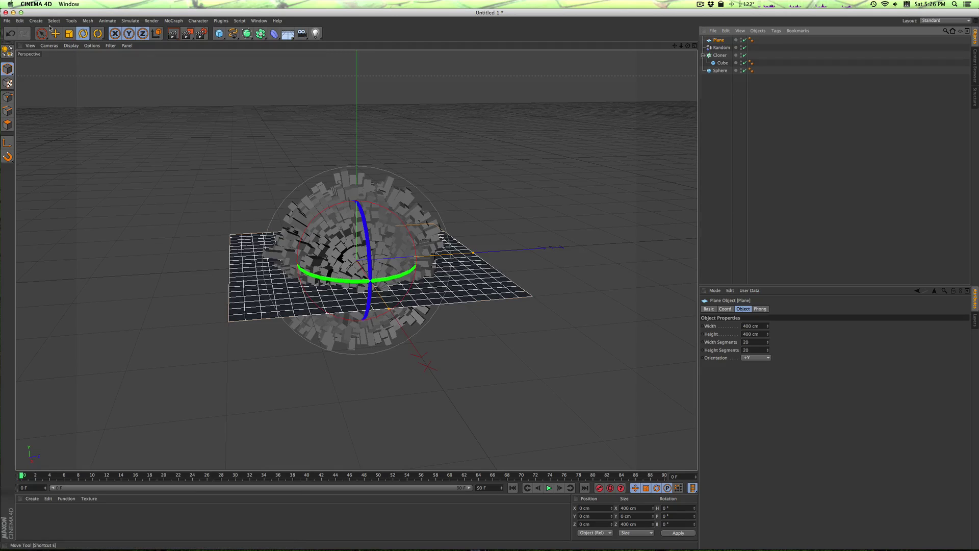
key("e")
left_click_drag(356, 158, 356, 256)
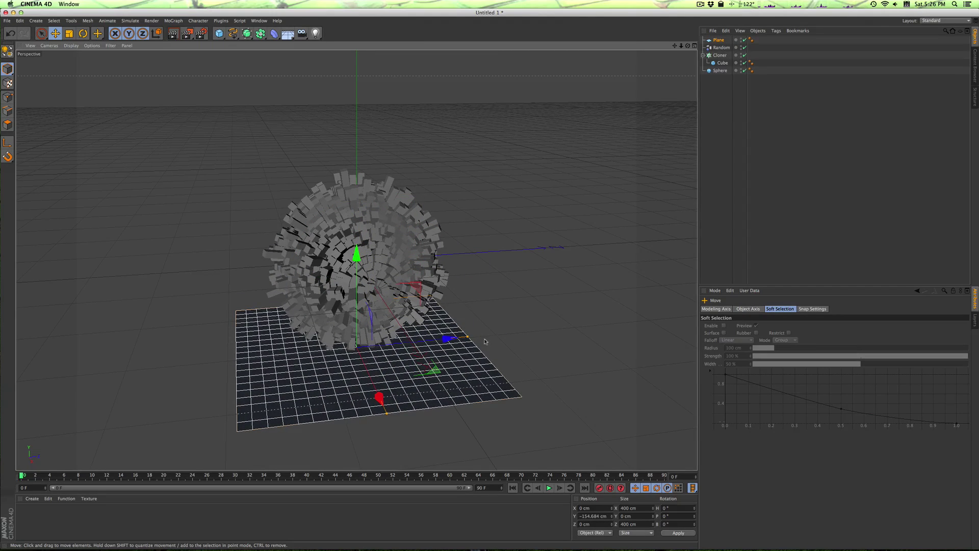
Step: Stretch the Plane to about 527 cm wide and 829 cm high, with one width segment and one height segment
left_click_drag(469, 338, 577, 325)
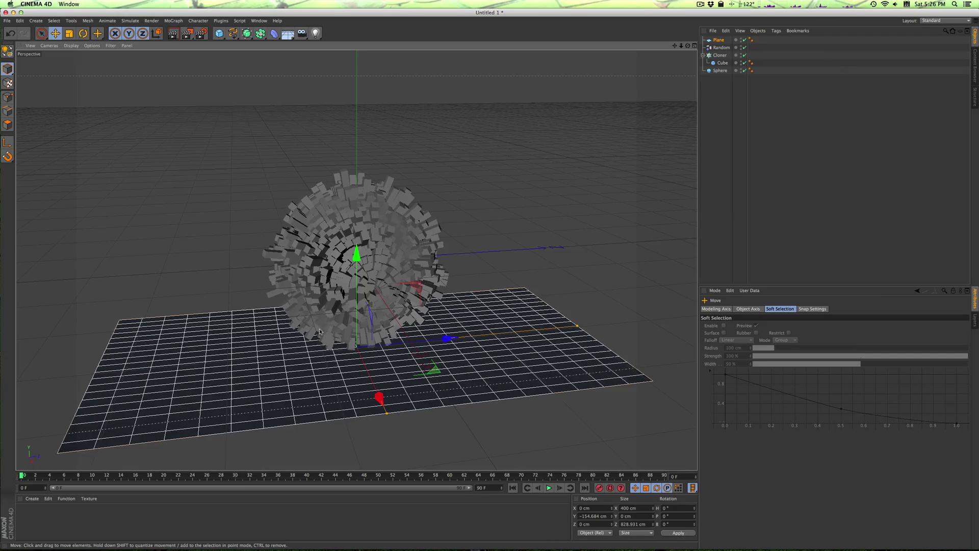
left_click_drag(387, 413, 400, 441)
left_click(717, 40)
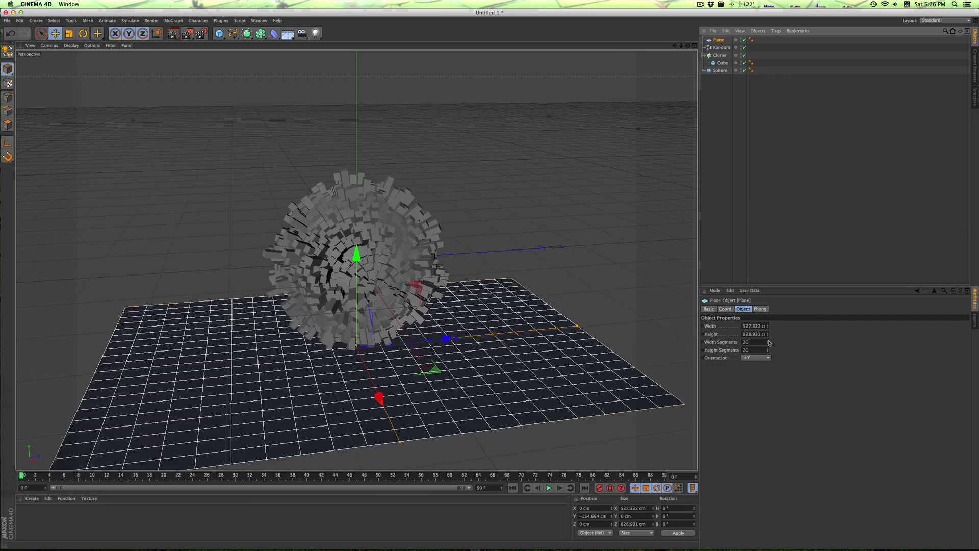
left_click_drag(769, 343, 739, 357)
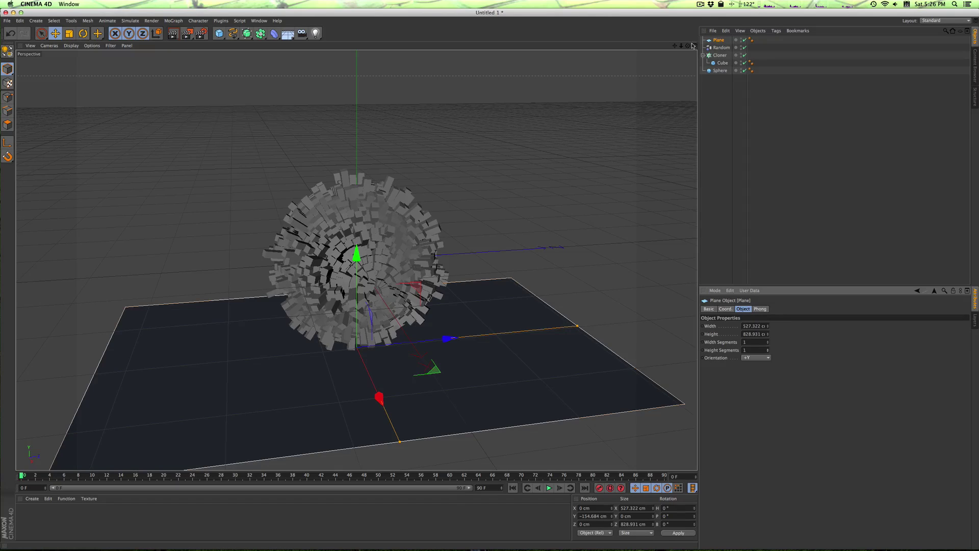
Step: Set the render output size to 2560 x 1440 pixels
mouse_move(688, 46)
left_mouse_down()
mouse_move(674, 50)
mouse_move(688, 48)
mouse_move(683, 58)
mouse_move(669, 32)
mouse_move(685, 46)
left_mouse_up()
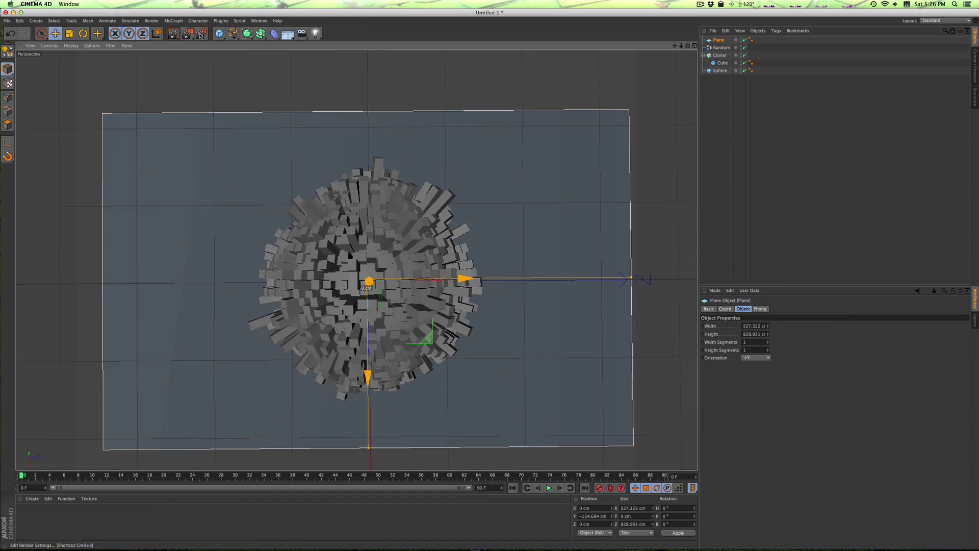
left_click(201, 33)
left_click_drag(185, 19, 382, 106)
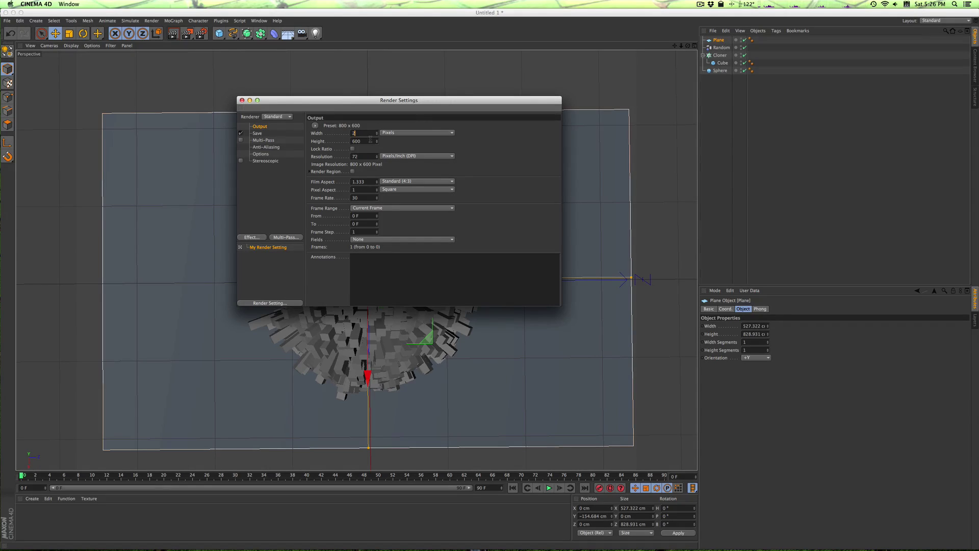
key("Return")
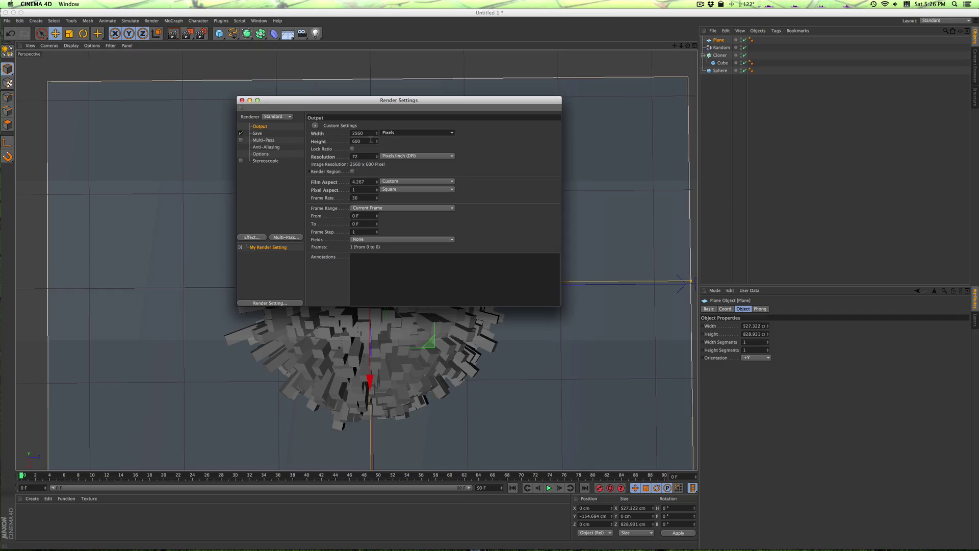
double_click(364, 143)
left_click_drag(364, 142, 322, 139)
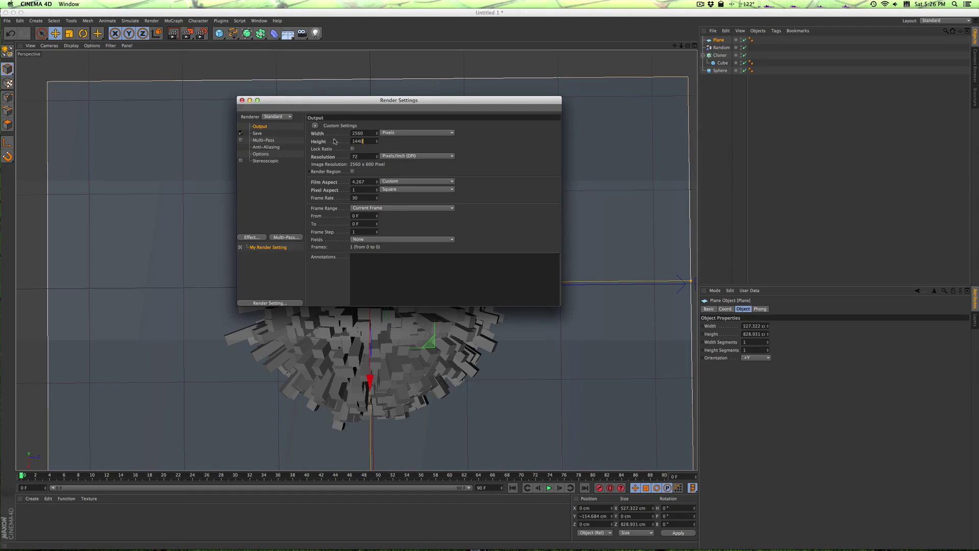
key("Return")
left_click_drag(290, 105, 355, 97)
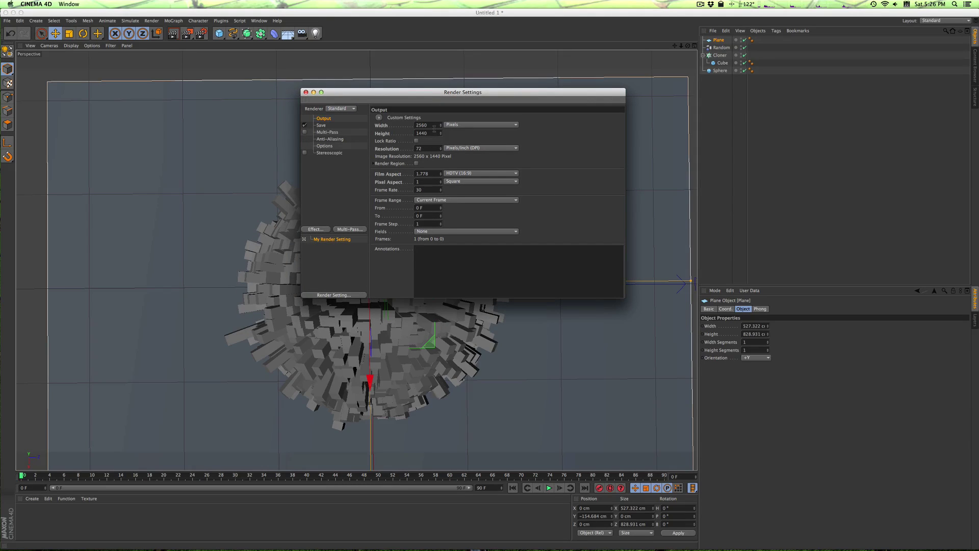
left_click(305, 92)
Step: Frame the sphere from above and enlarge the Plane to about 617 cm wide and 984 cm high
left_click_drag(687, 45, 689, 46)
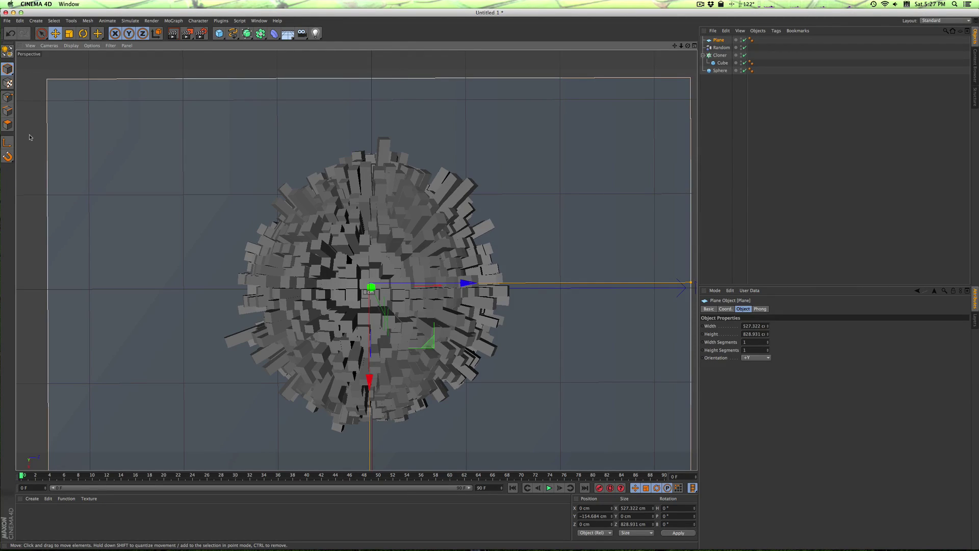
left_click_drag(688, 46, 677, 47)
left_click(721, 48)
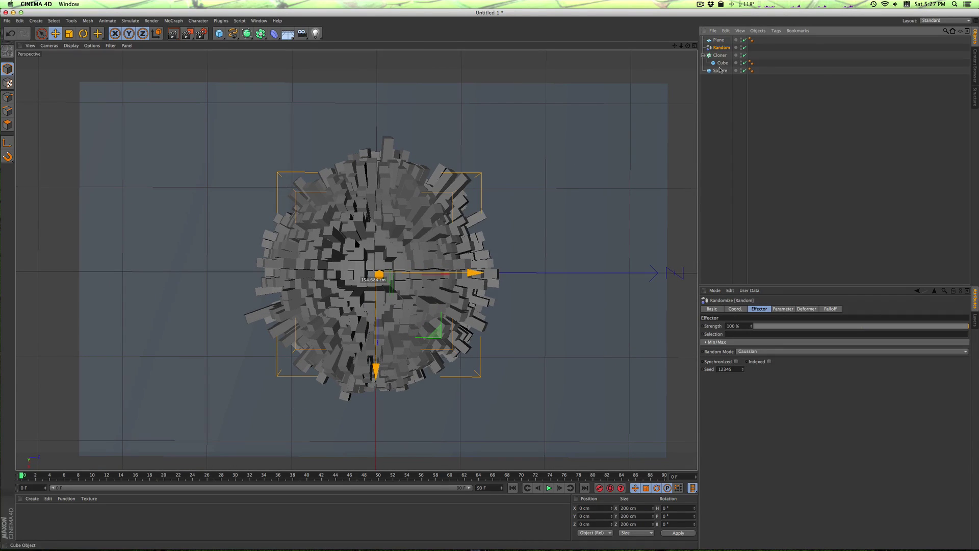
left_click(718, 40)
left_click_drag(667, 270, 697, 271)
left_click_drag(373, 459, 372, 483)
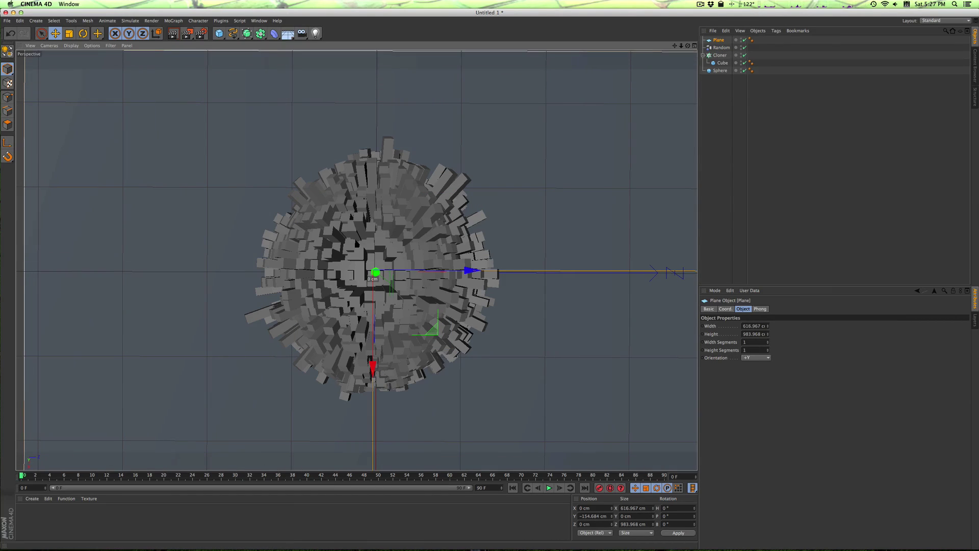
Step: Create a new material, set its color to white (RGB 255, 255, 255) and adjust its specular highlight
left_click(32, 498)
left_click(56, 433)
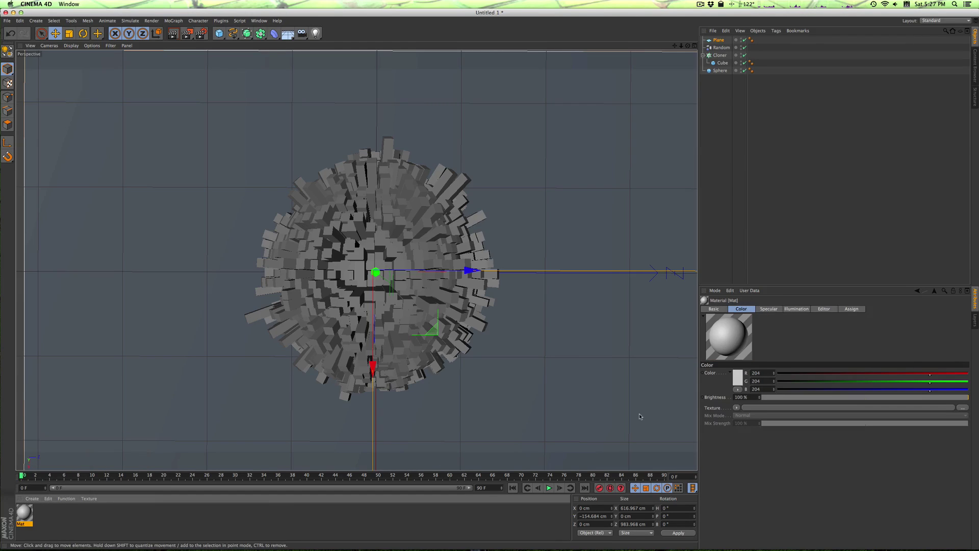
left_click(737, 379)
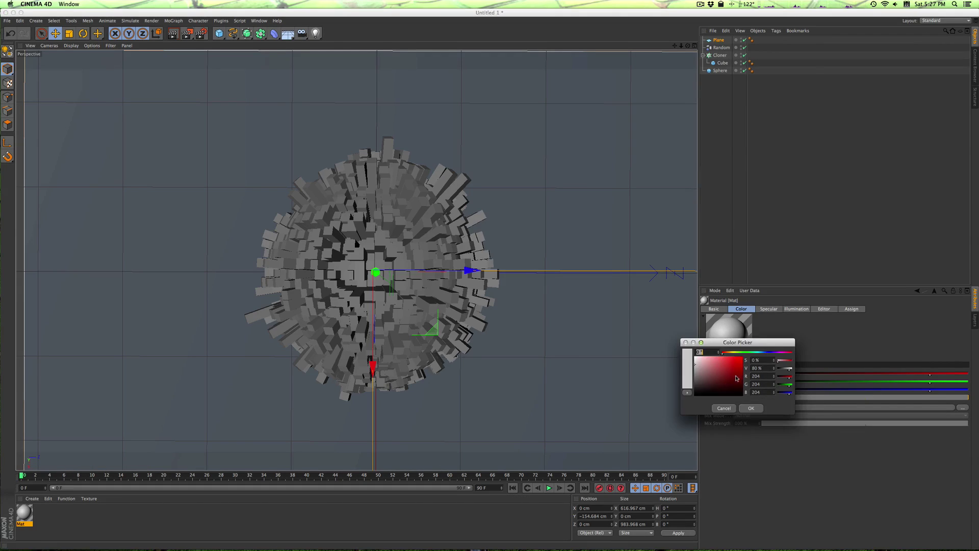
left_click_drag(696, 364, 680, 342)
left_click(750, 408)
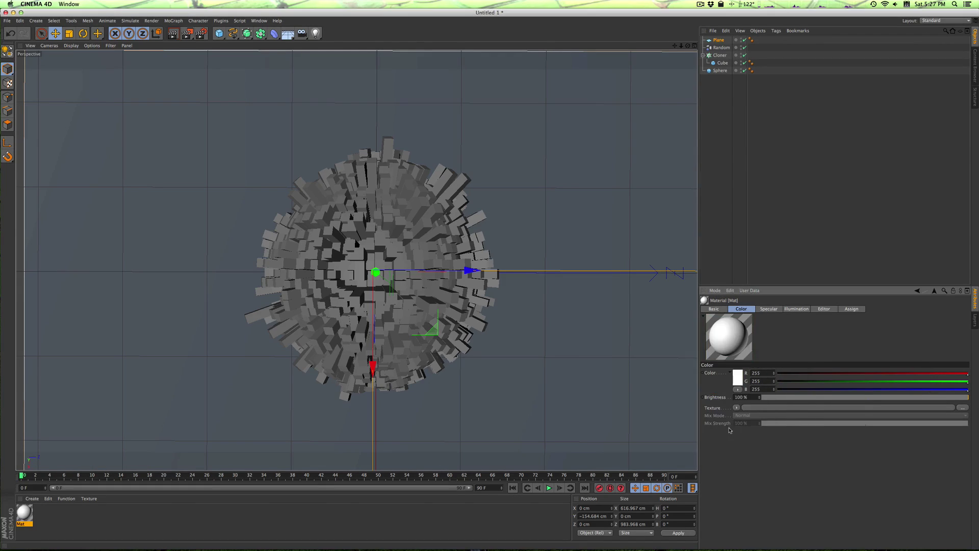
left_click(759, 309)
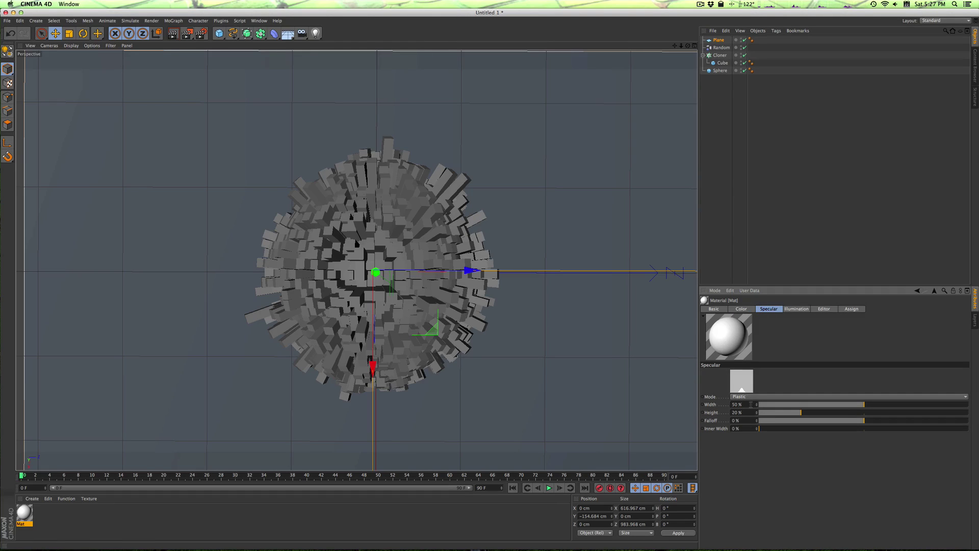
left_click_drag(756, 405, 757, 423)
Step: Apply the white material to the Plane, the Cube and the Sphere
left_click_drag(26, 514, 93, 340)
mouse_move(675, 21)
left_mouse_down()
mouse_move(721, 40)
mouse_move(723, 62)
left_mouse_up()
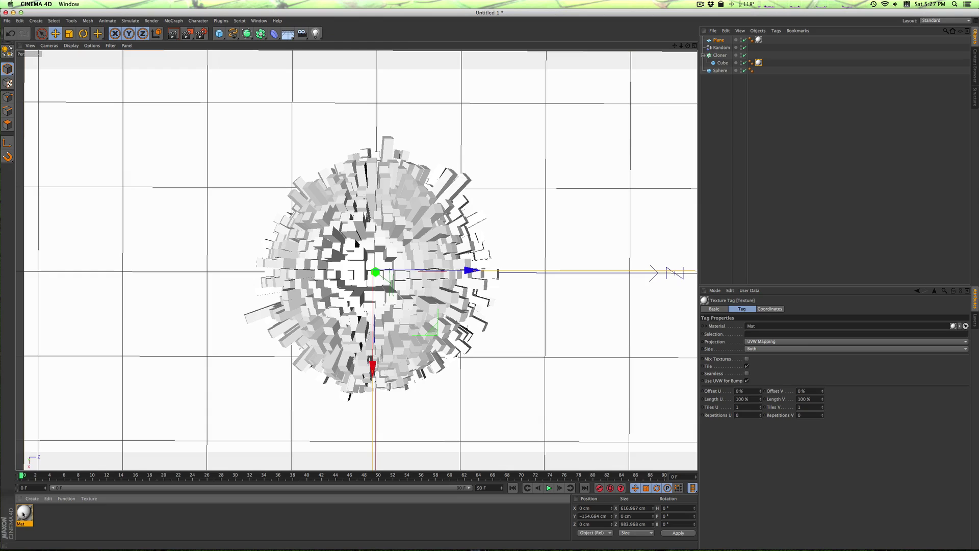
left_click_drag(32, 505, 719, 71)
Step: Add a Camera from the current overhead view and look through it
left_click_drag(688, 46, 690, 47)
left_click(302, 33)
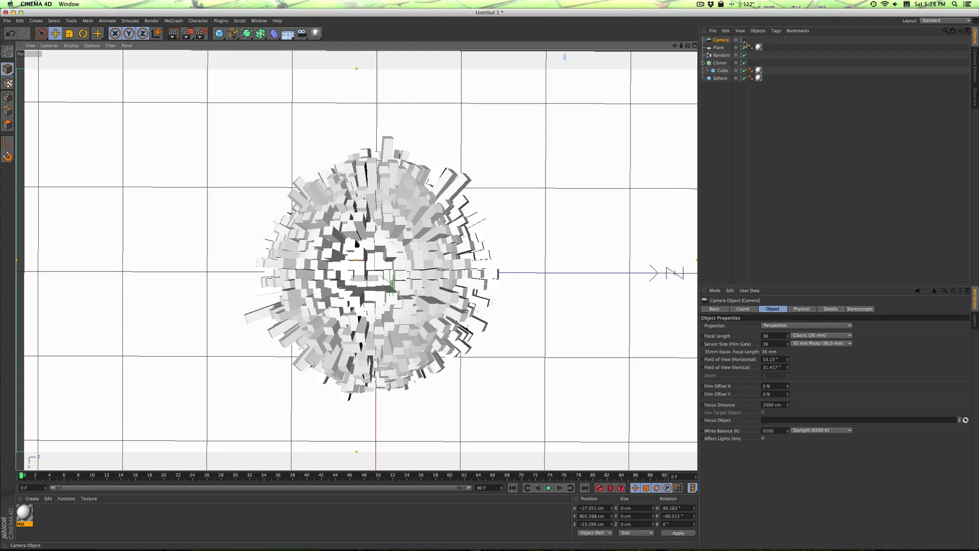
left_click(744, 40)
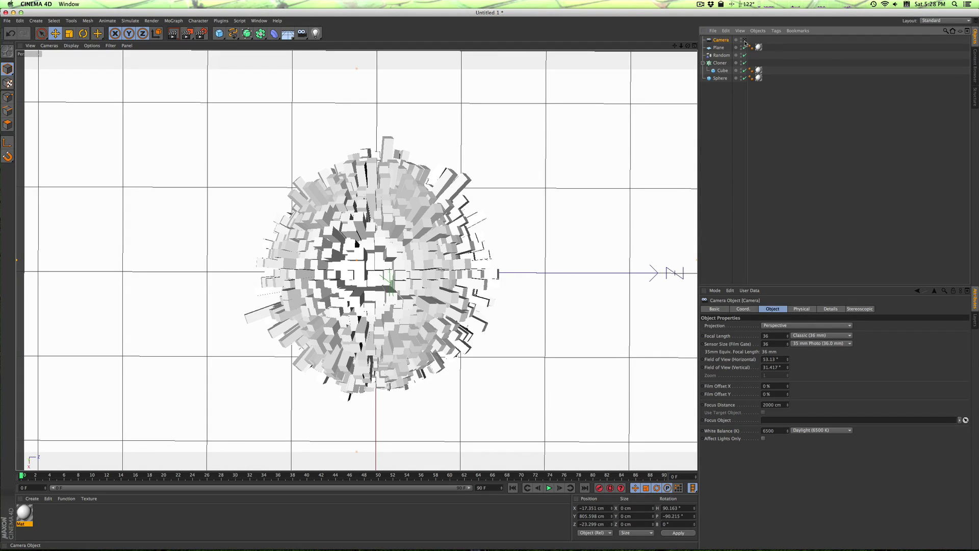
Step: Leave the Camera view, inspect the sphere and plane from an angle, and switch briefly back to the Camera to compare
left_click(682, 66)
scroll(531, 231, "down", 5)
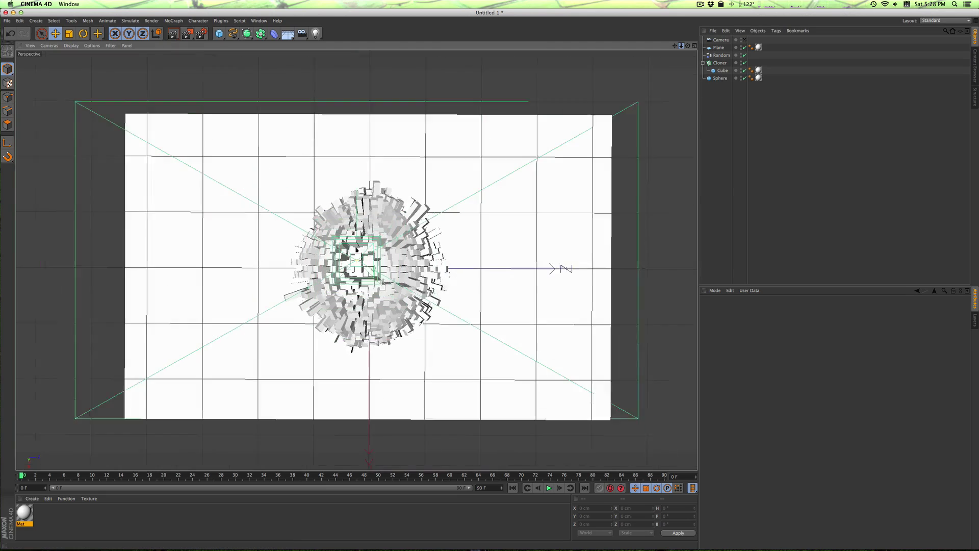
left_click_drag(688, 46, 696, 21)
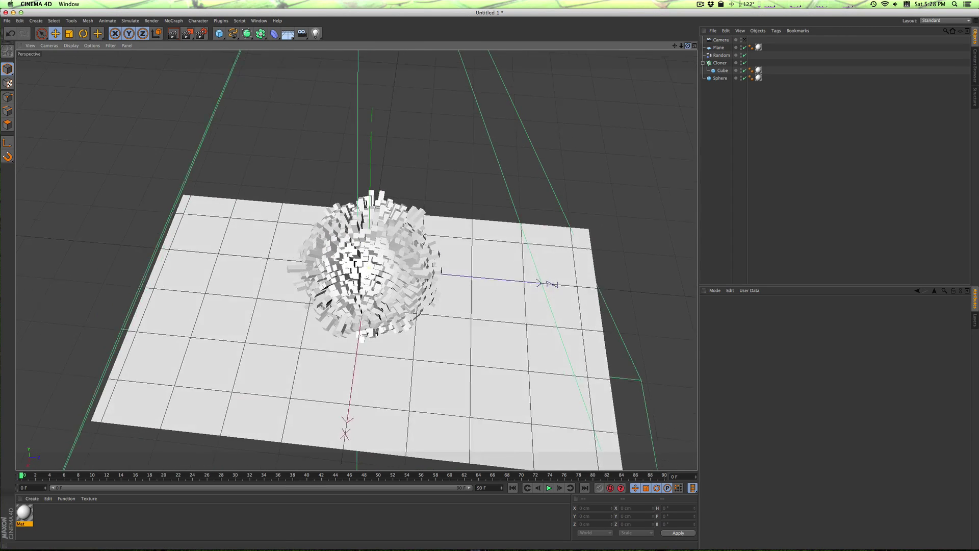
left_click(744, 40)
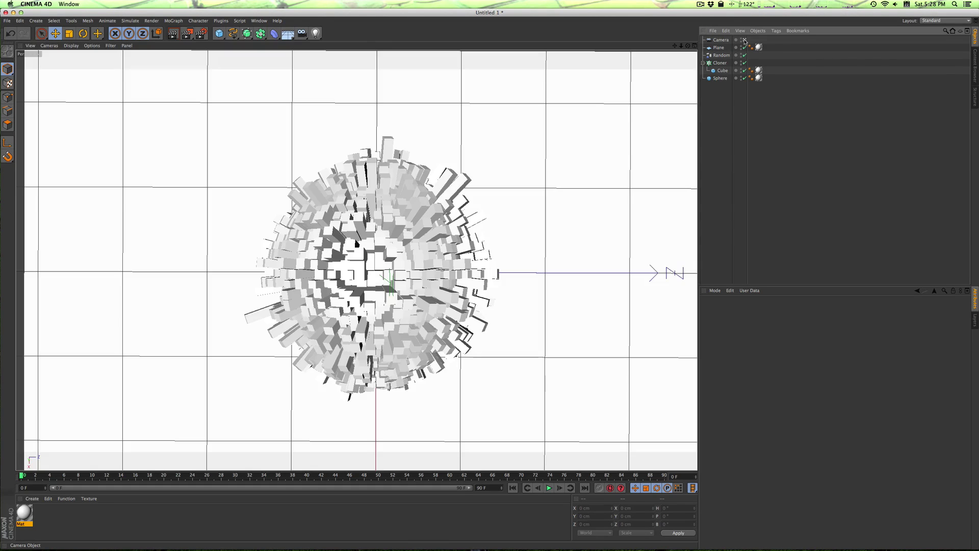
left_click(744, 40)
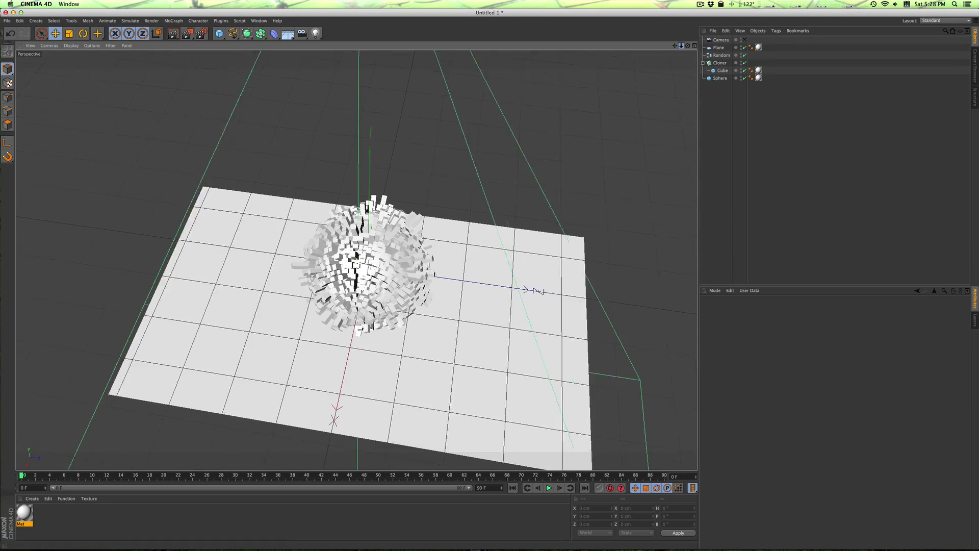
mouse_move(681, 46)
left_mouse_down()
mouse_move(655, 46)
mouse_move(672, 34)
mouse_move(643, 20)
mouse_move(615, 20)
mouse_move(680, 3)
mouse_move(646, 22)
mouse_move(662, 28)
mouse_move(655, 40)
mouse_move(688, 49)
left_mouse_up()
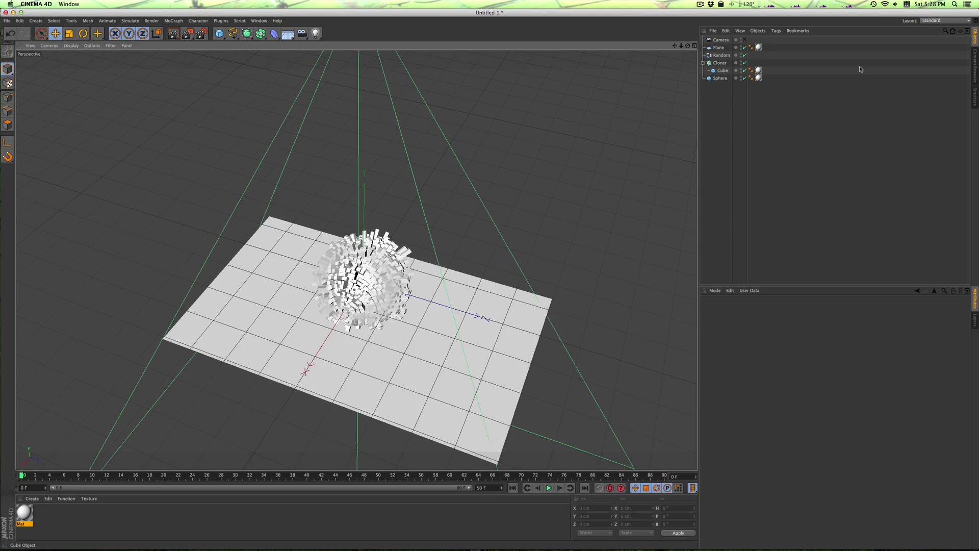
Step: Look through the light presets in the GreyscalegorillaHDRILightKitPro1.5 library, then return to the scene's object list
left_click(974, 60)
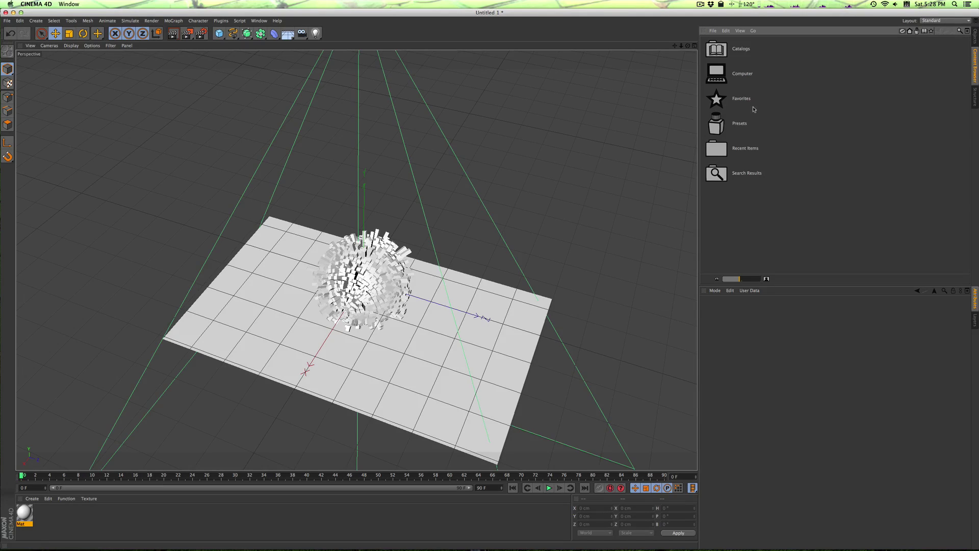
left_click(749, 124)
double_click(741, 125)
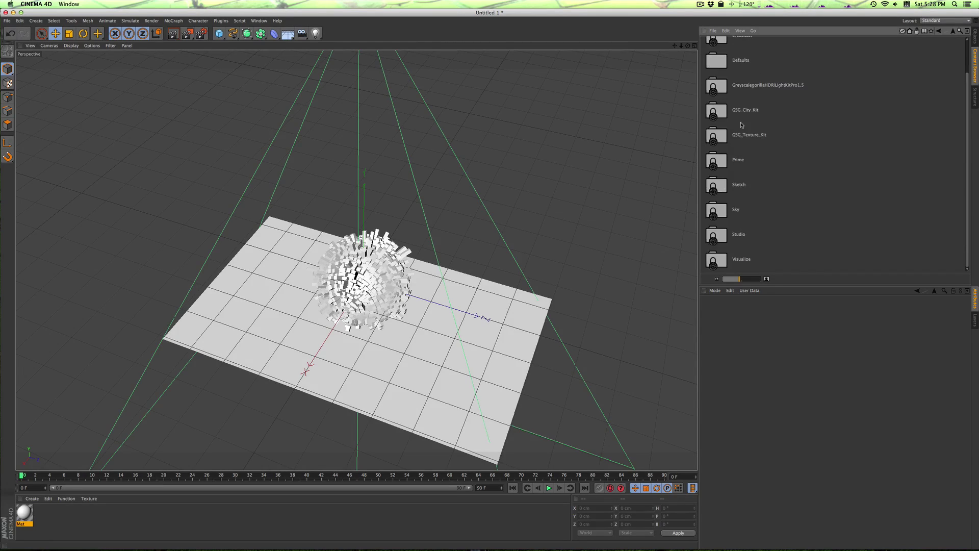
double_click(759, 91)
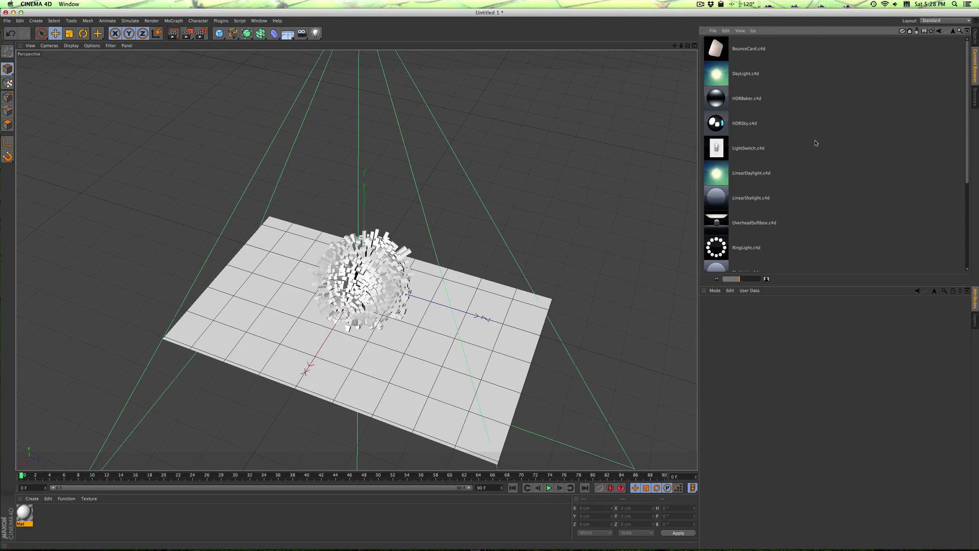
left_click(973, 32)
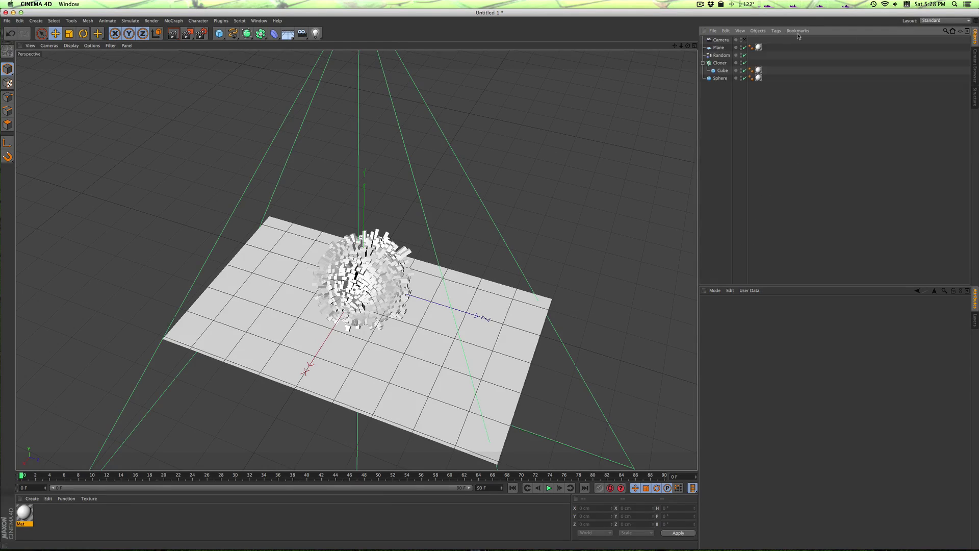
Step: Add an Area light and raise it to about 325 cm above the scene origin
left_click_drag(315, 33, 372, 53)
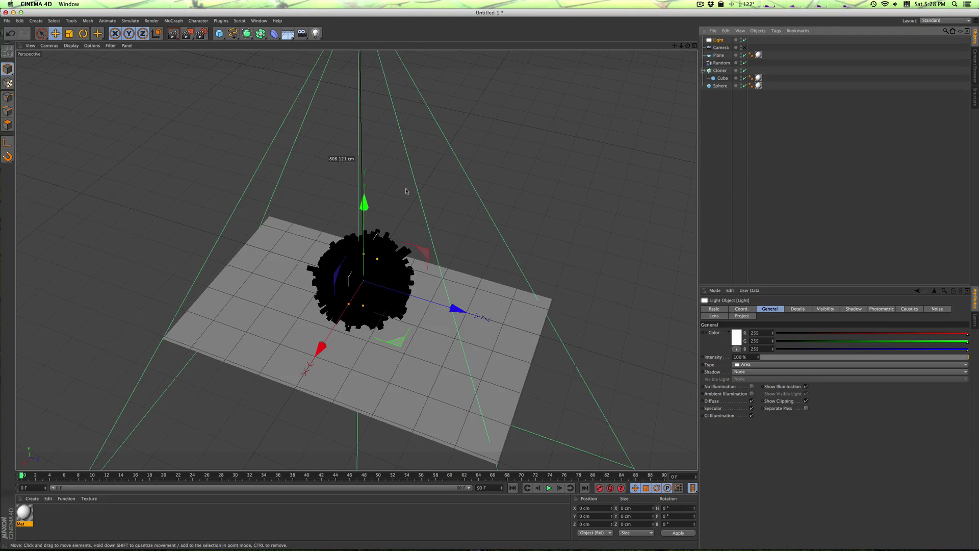
left_click_drag(365, 203, 391, 91)
Step: Rotate the area light's pitch to -90° so it faces down, and enlarge it to span the plane
key("r")
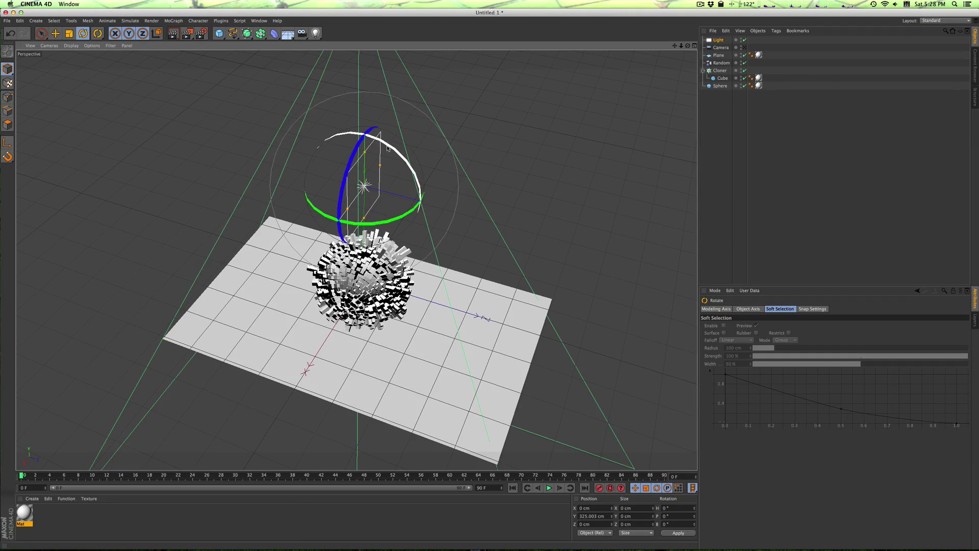
left_click_drag(390, 144, 430, 229)
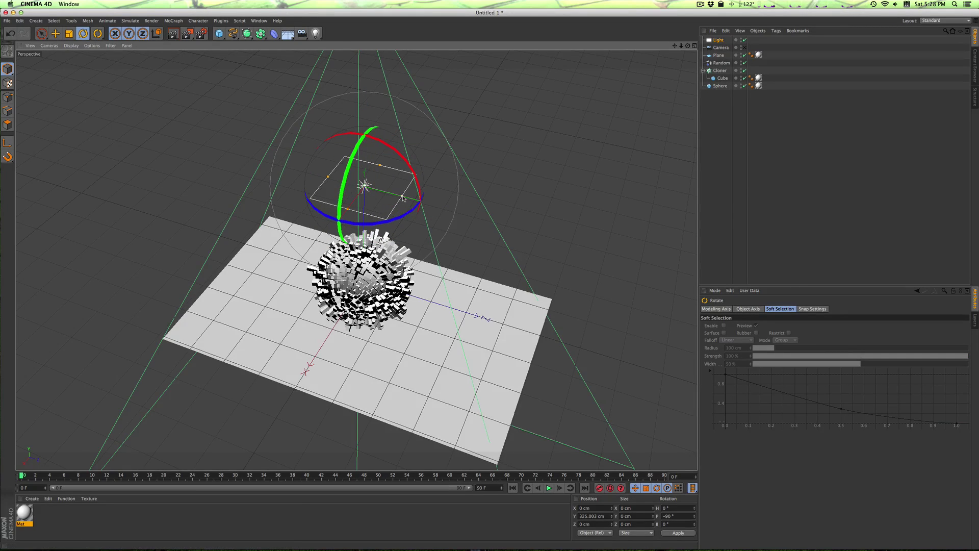
left_click_drag(488, 218, 509, 225)
left_click_drag(315, 253, 318, 248)
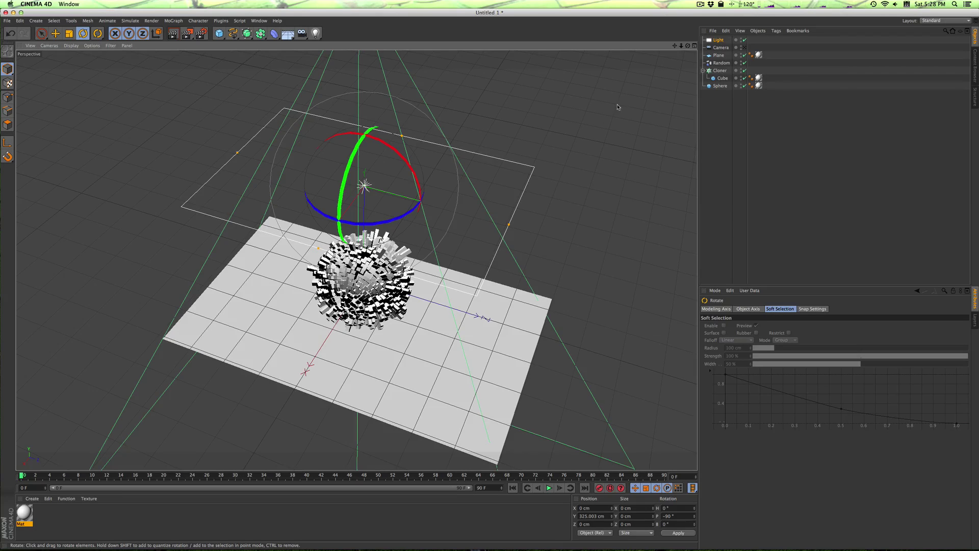
Step: Set the area light's shadow type to Area
left_click_drag(688, 46, 643, 104)
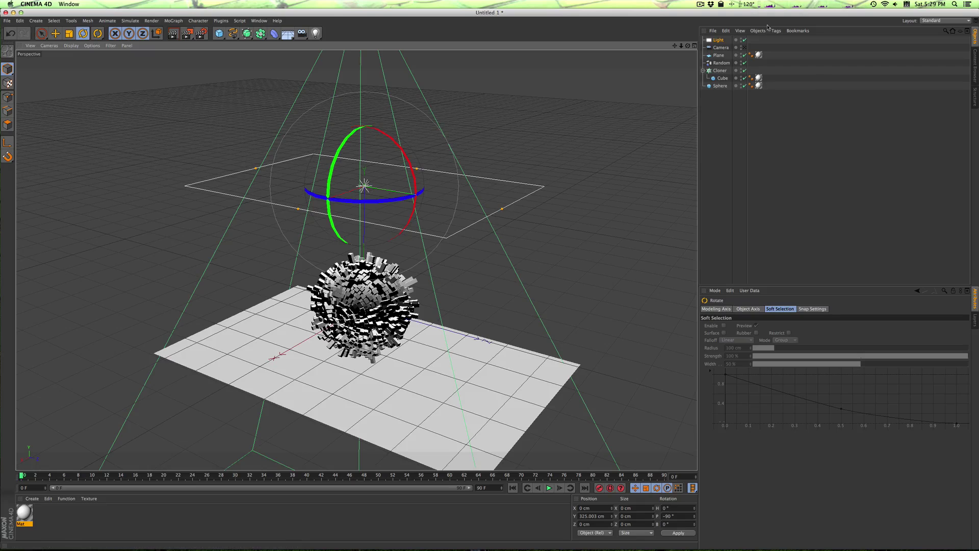
left_click(720, 39)
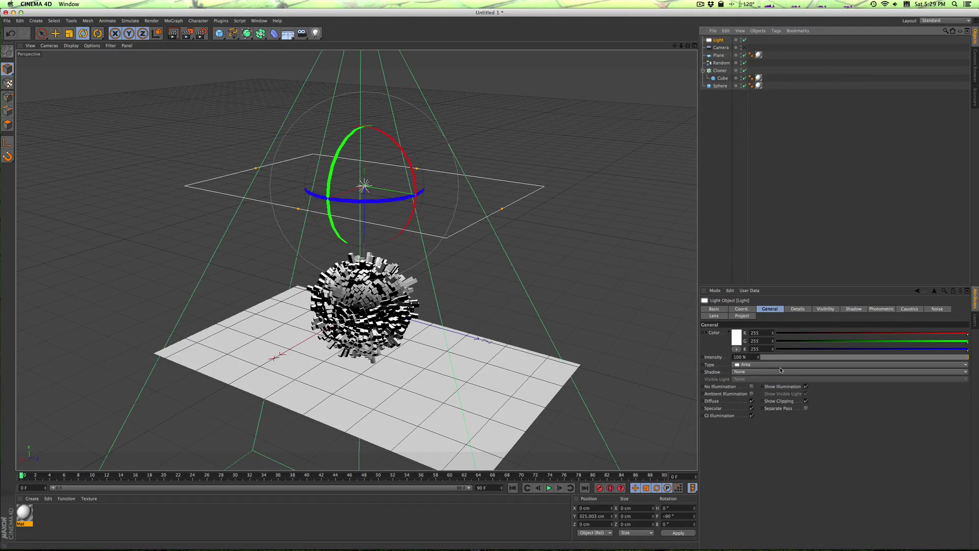
left_click(763, 372)
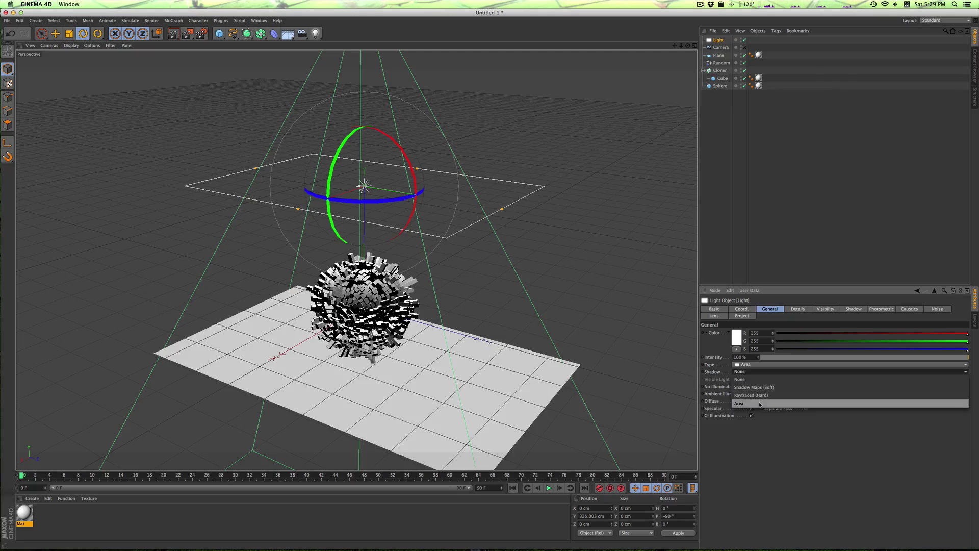
left_click(752, 394)
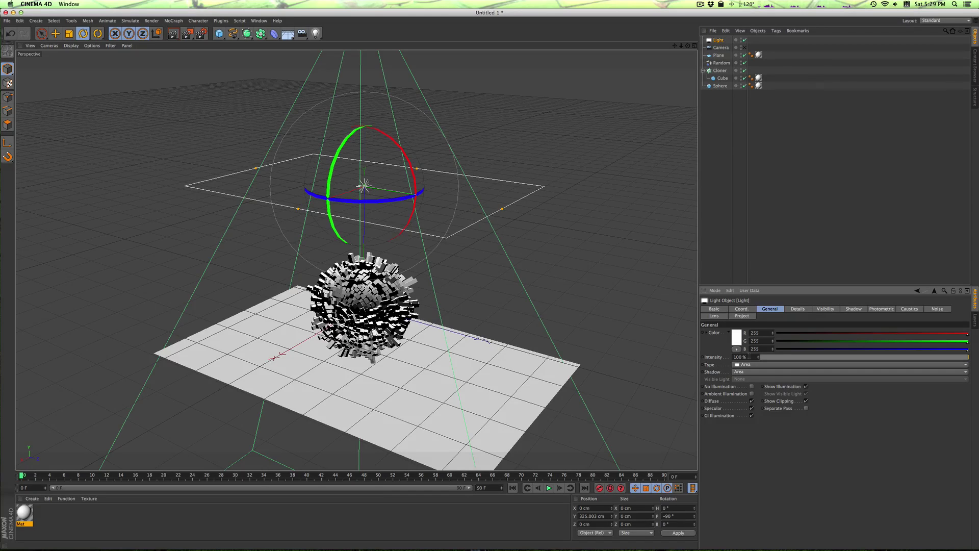
Step: Undo a trial change to the area light's intensity and delete the light
left_click_drag(758, 357, 757, 383)
key("super+z")
left_click(737, 342)
left_click(710, 326)
left_click(726, 371)
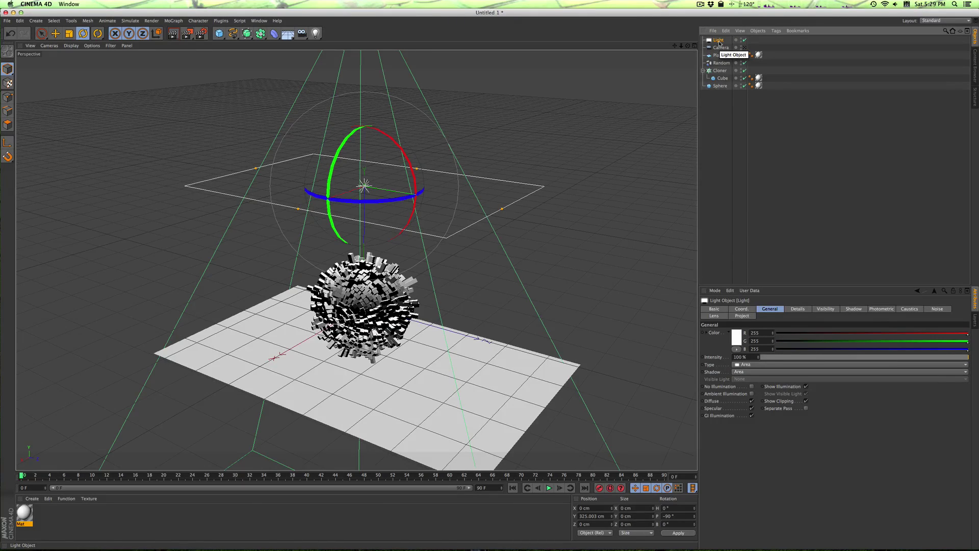
key("Delete")
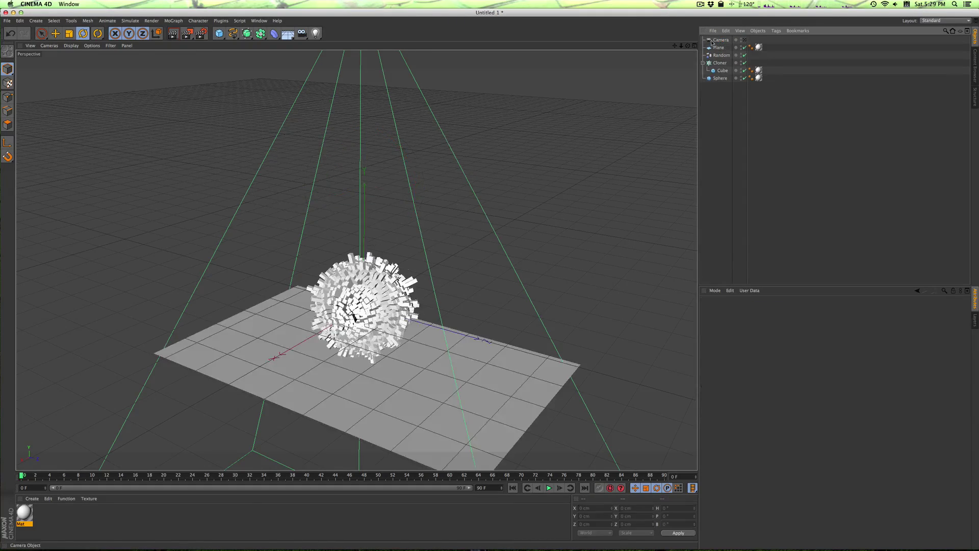
Step: Load the OverheadSoftbox.c4d preset from the light kit into the scene and show the object list again
left_click(975, 64)
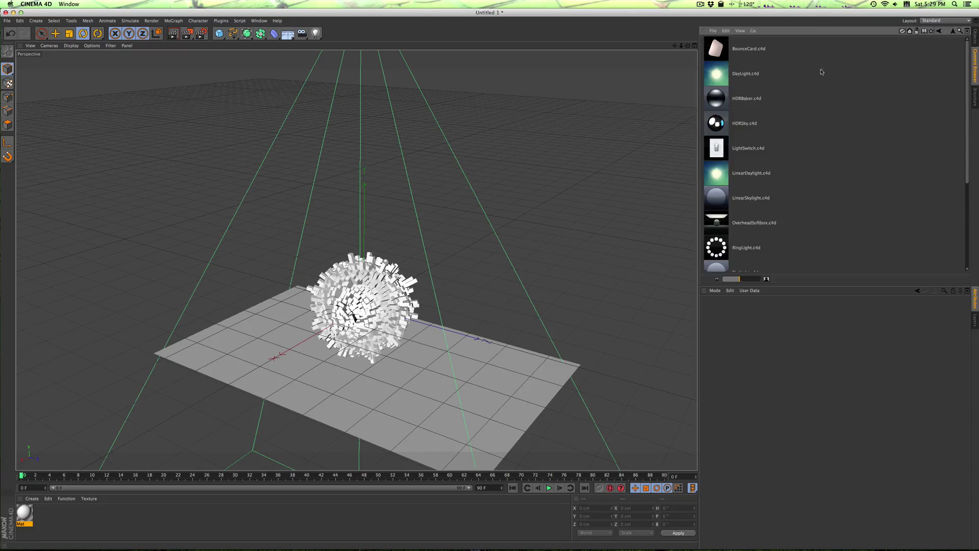
scroll(761, 165, "down", 3)
double_click(754, 158)
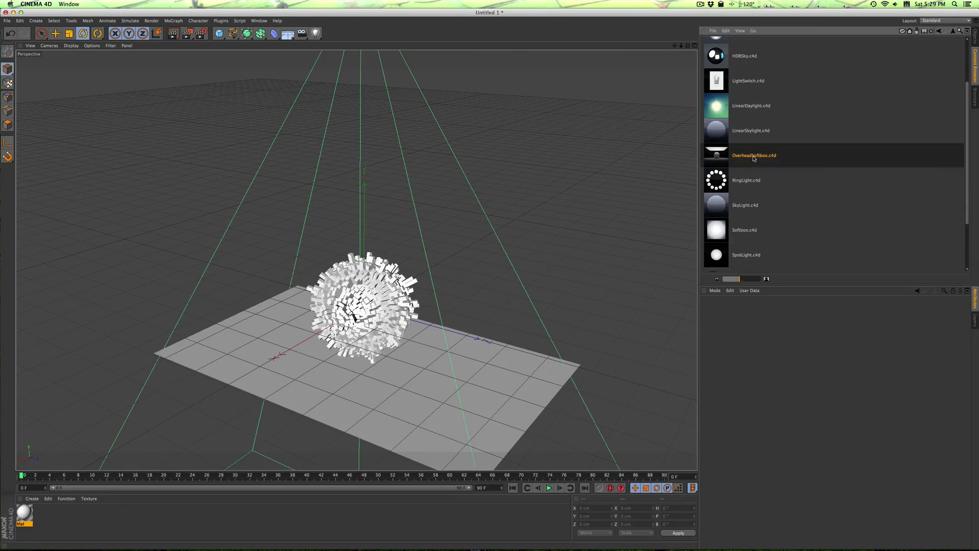
left_click_drag(681, 46, 599, 46)
left_click(974, 37)
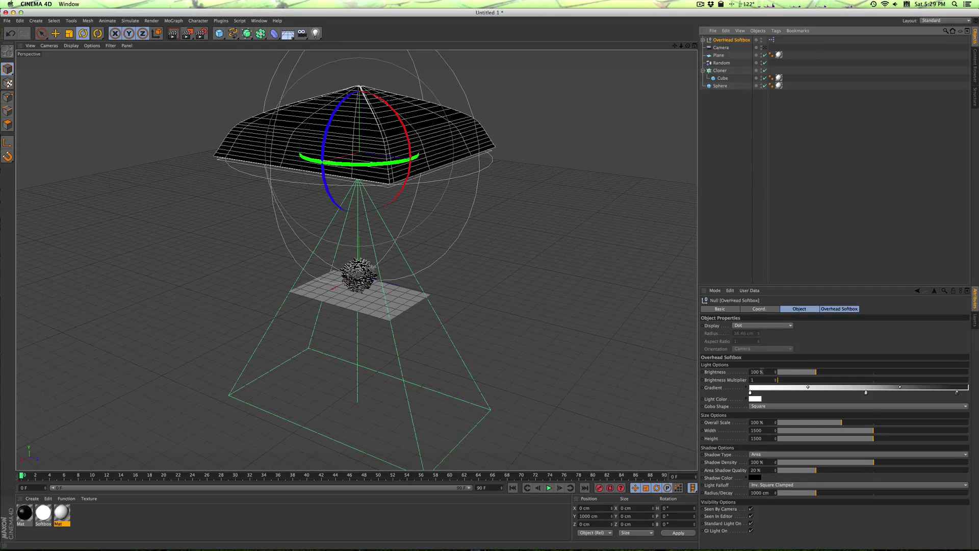
Step: Reduce the Overhead Softbox to width 1232 and height 1245, and lower it to about 454 cm above the origin
left_click_drag(775, 434, 775, 442)
key("e")
left_click_drag(359, 74, 360, 132)
scroll(359, 153, "up", 5)
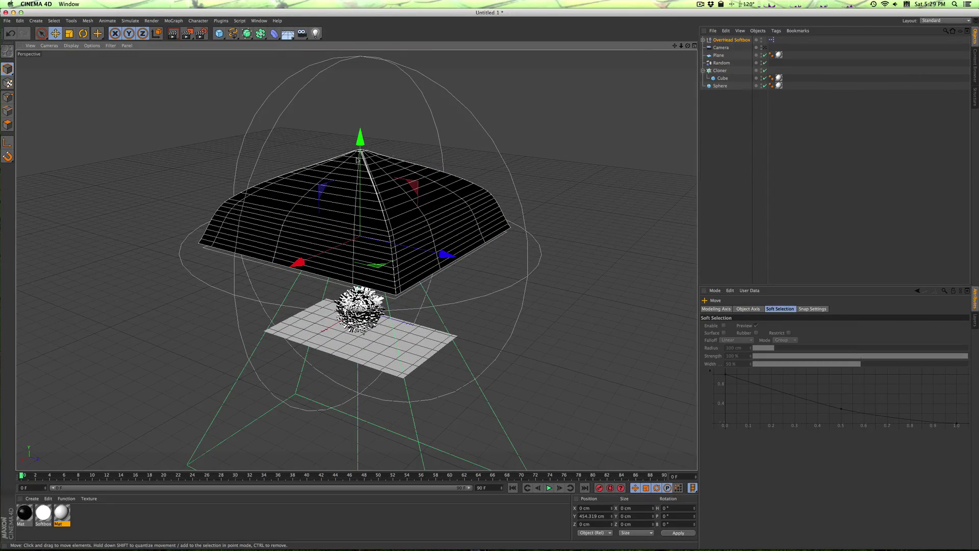
Step: Tint the Overhead Softbox's light color a very pale blue with a hue of about 201°
left_click(738, 40)
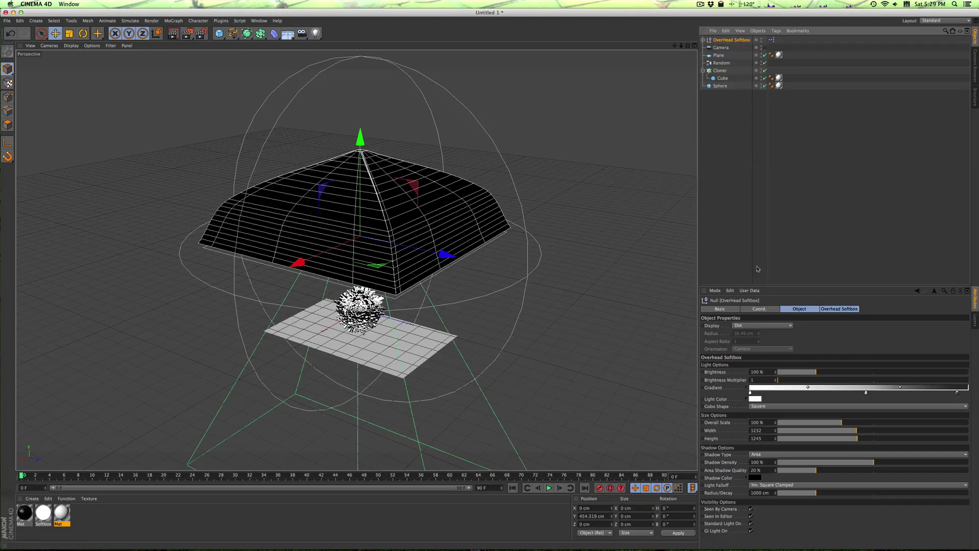
left_click(754, 399)
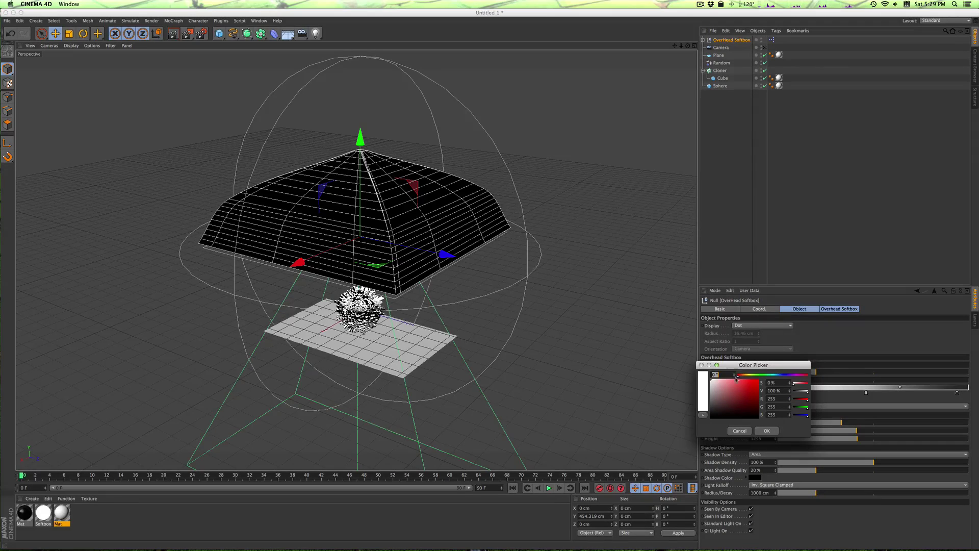
left_click_drag(740, 375, 778, 379)
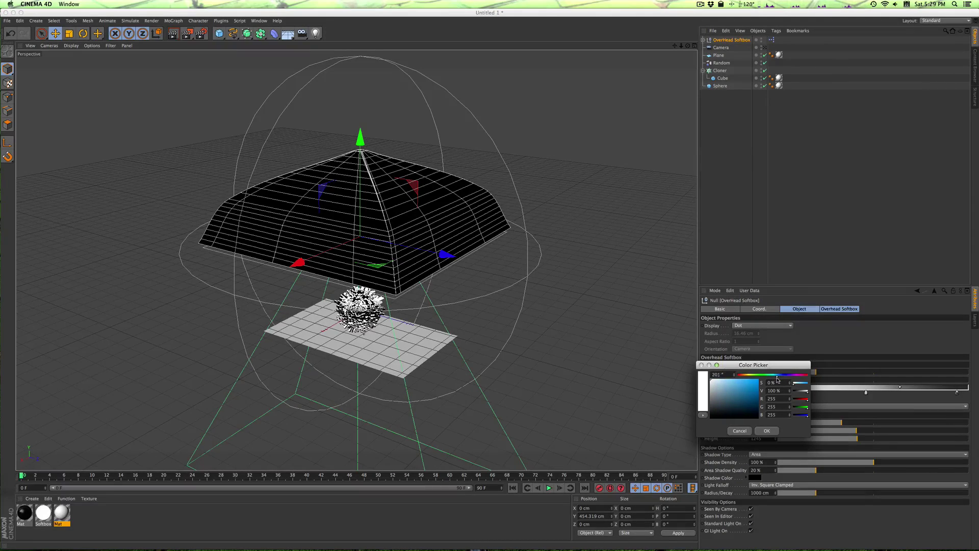
left_click(713, 381)
left_click_drag(714, 381, 713, 381)
left_click(764, 432)
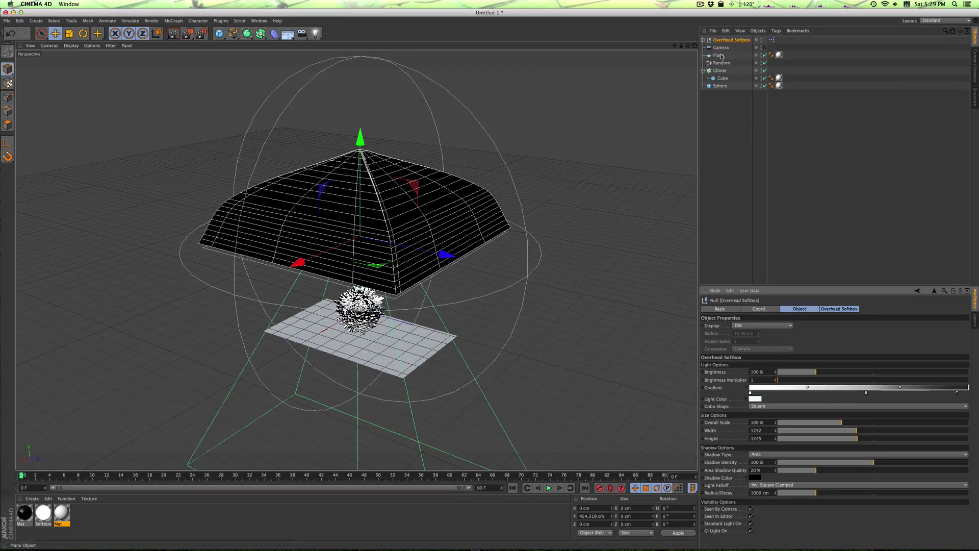
Step: Load the Softbox.c4d preset and rotate it around the sphere to about X 175.2° and Y 16.8°
left_click(976, 60)
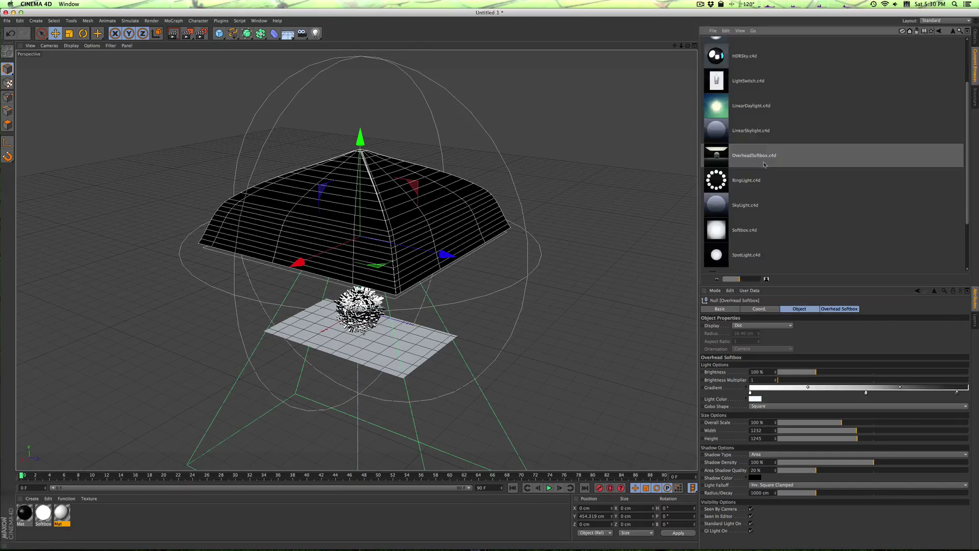
double_click(746, 231)
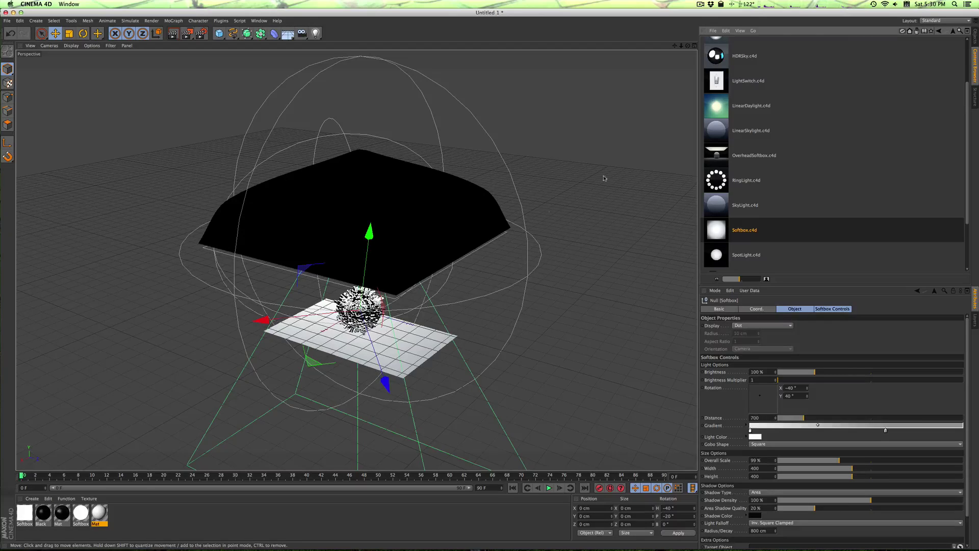
left_click(973, 40)
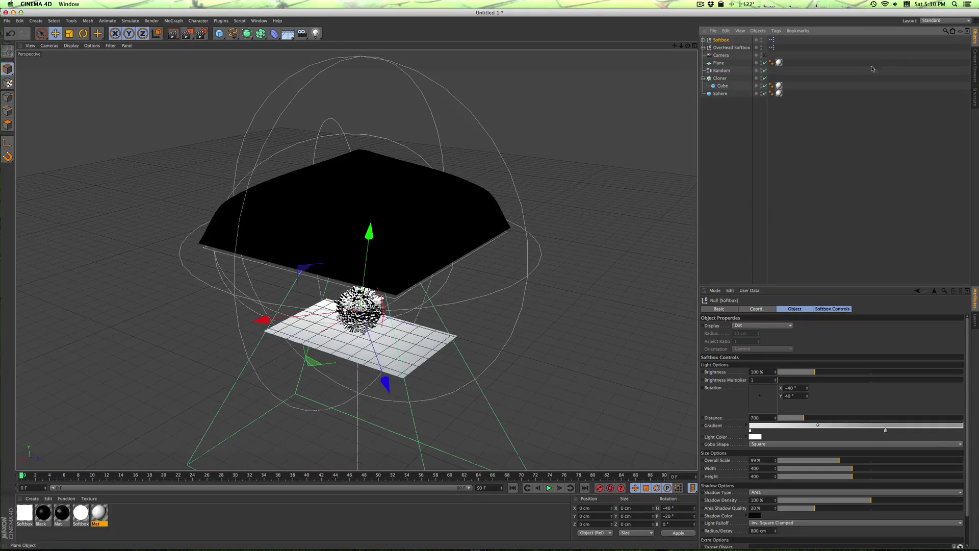
left_click_drag(748, 394, 779, 401)
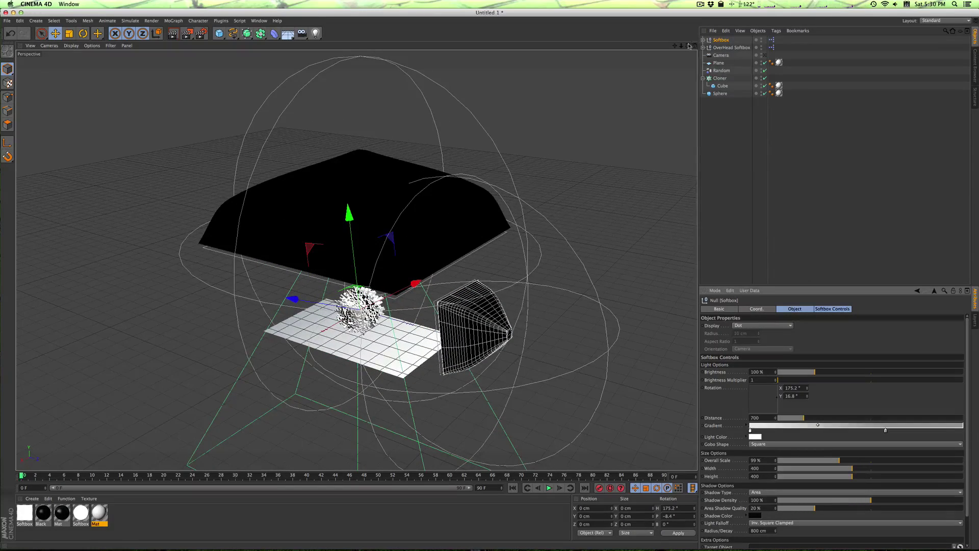
Step: Look through the camera and turn off the Overhead Softbox's visibility to the camera and in the editor
mouse_move(687, 46)
left_mouse_down()
mouse_move(663, 15)
mouse_move(694, 57)
left_mouse_up()
left_click(727, 55)
left_click(728, 55)
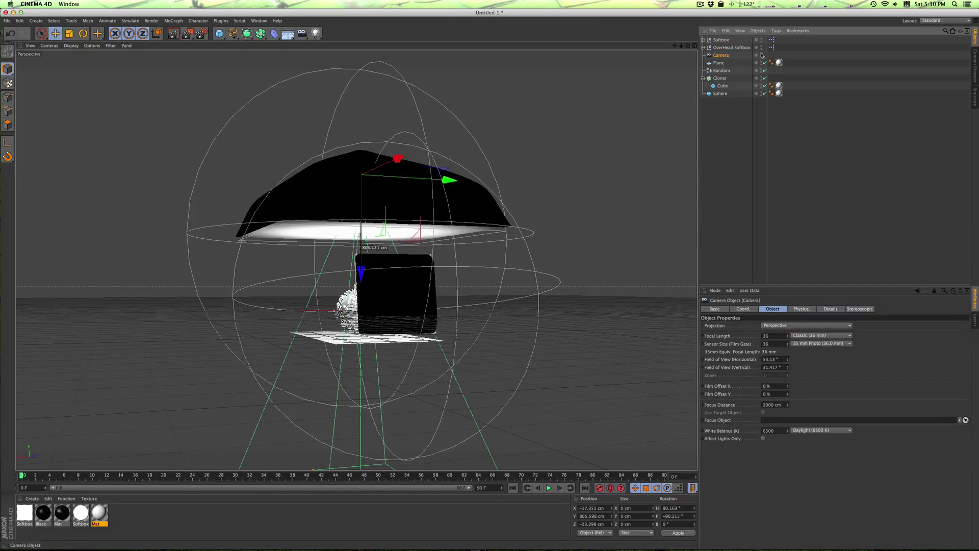
left_click(764, 55)
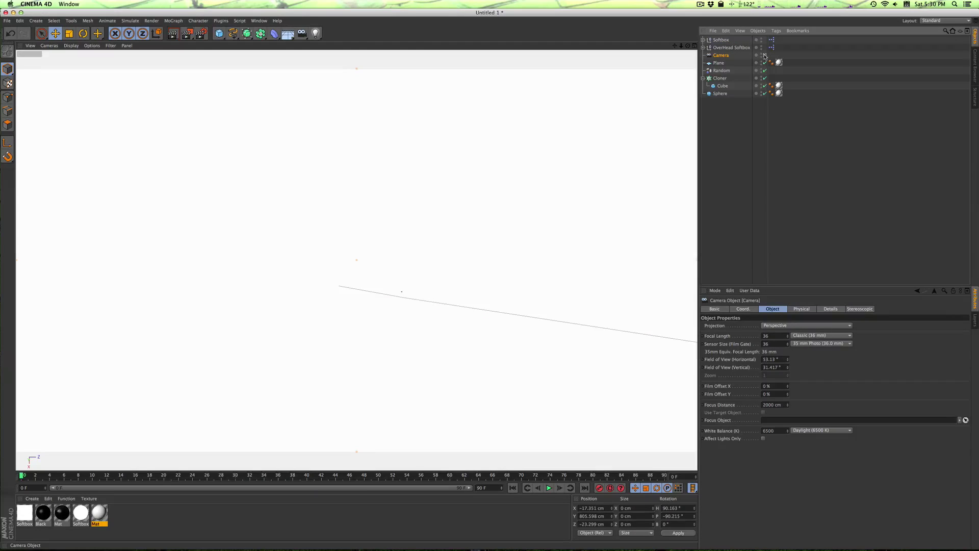
left_click(730, 47)
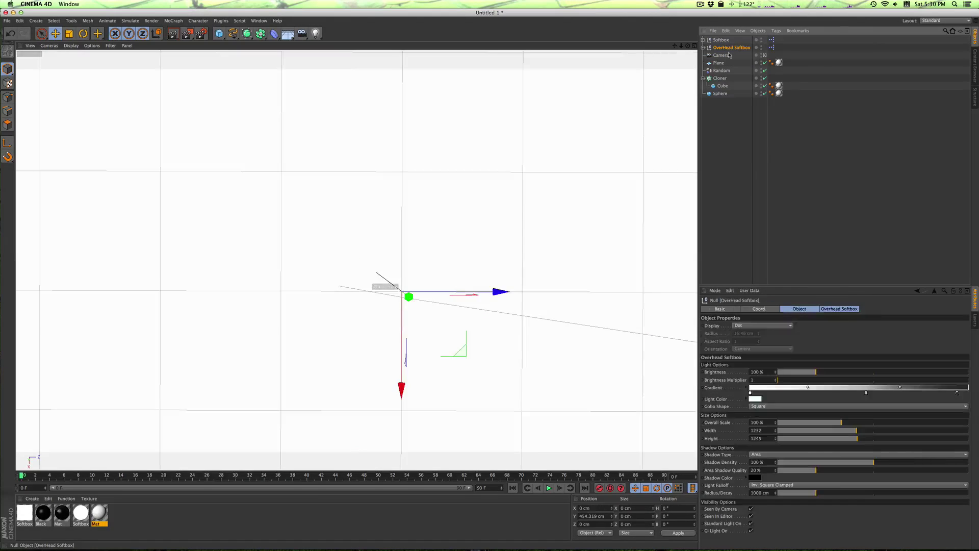
left_click(750, 509)
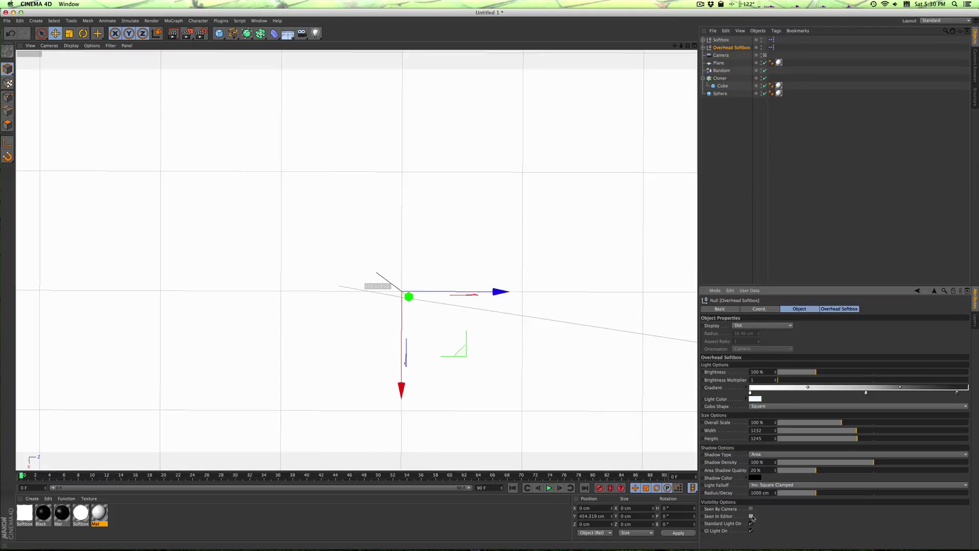
left_click(751, 516)
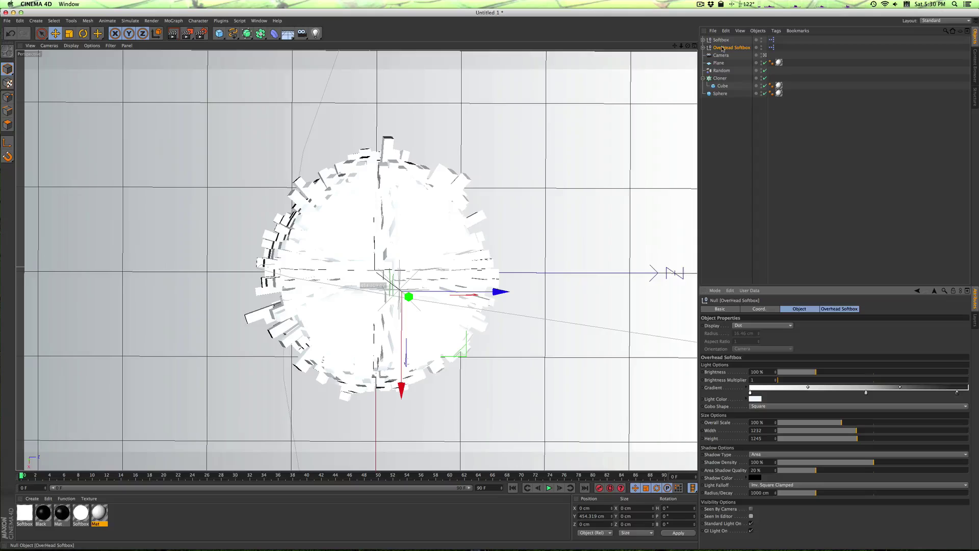
Step: Set the Overhead Softbox's brightness to 50%
left_click(768, 371)
type("50")
key("Return")
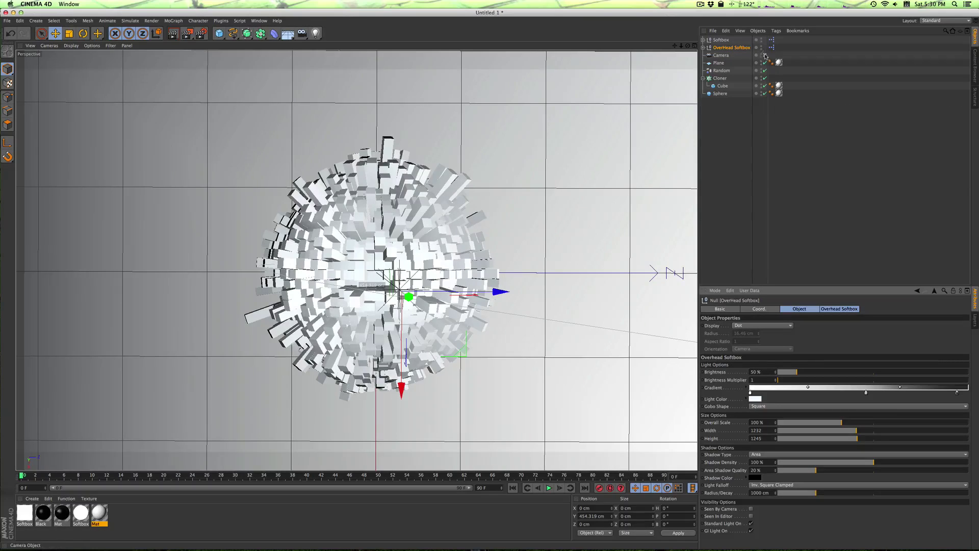
Step: Leave the camera view and move the Softbox to about X -15.2 cm and Z -180.7 cm
left_click(765, 56)
left_click_drag(687, 46, 719, 61)
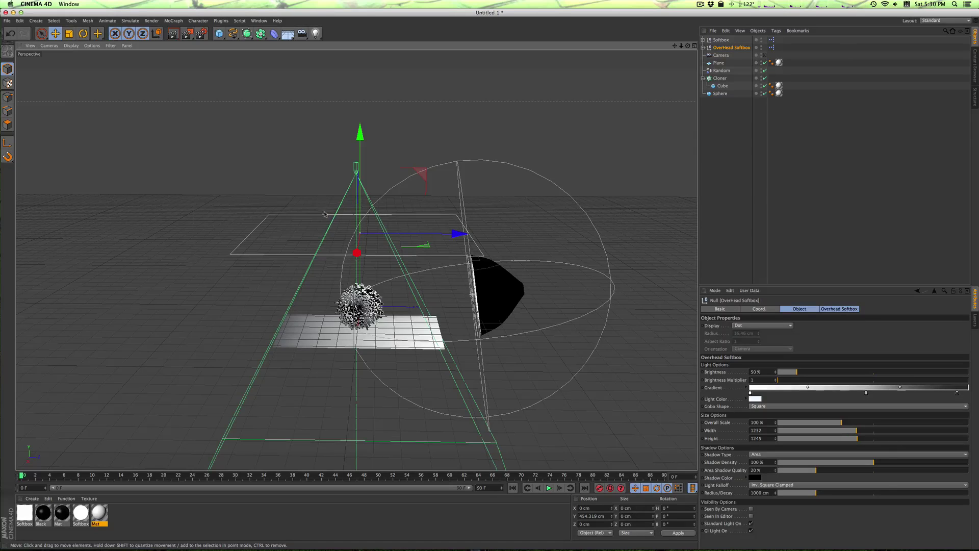
left_click_drag(681, 46, 719, 47)
right_click_drag(356, 260, 347, 252, "alt")
left_click(721, 40)
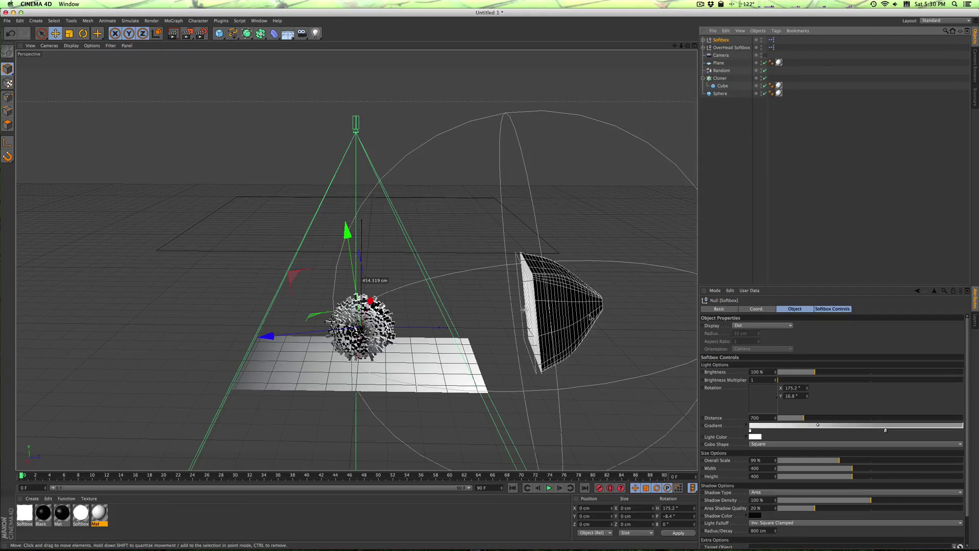
left_click(55, 34)
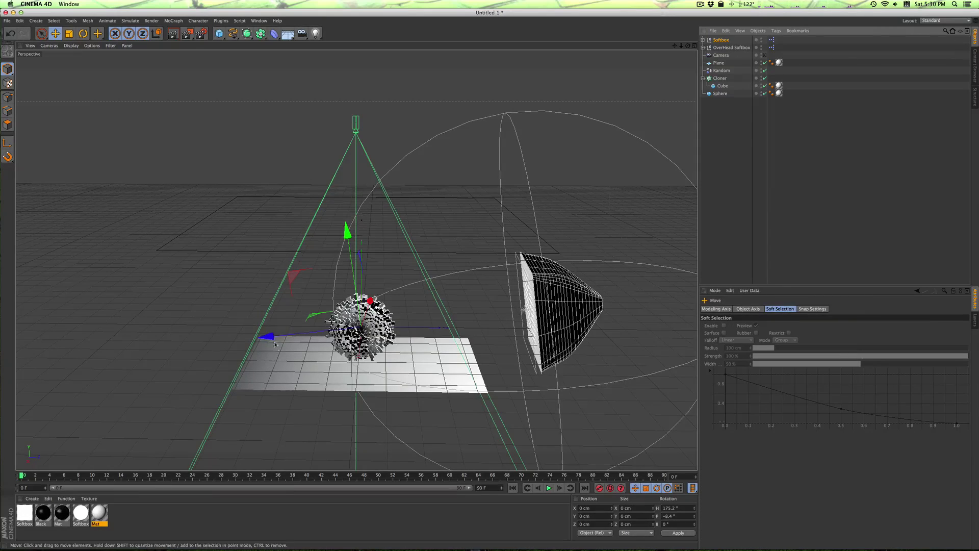
left_click_drag(266, 336, 254, 341)
left_click_drag(687, 46, 734, 56)
left_click_drag(318, 334, 331, 332, "alt")
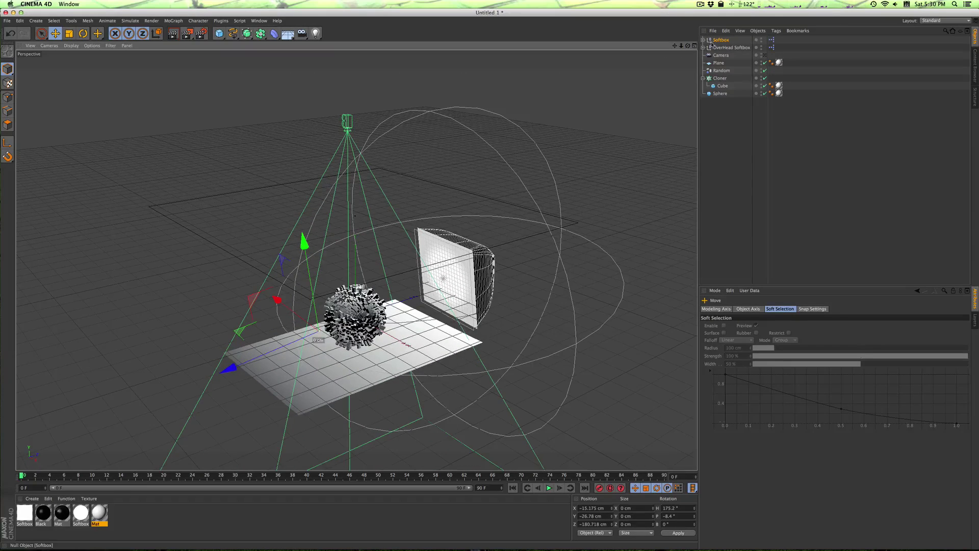
Step: Widen the Softbox to 605 and rotate it around the sphere to X 180° and Y 26.4°
left_click(720, 40)
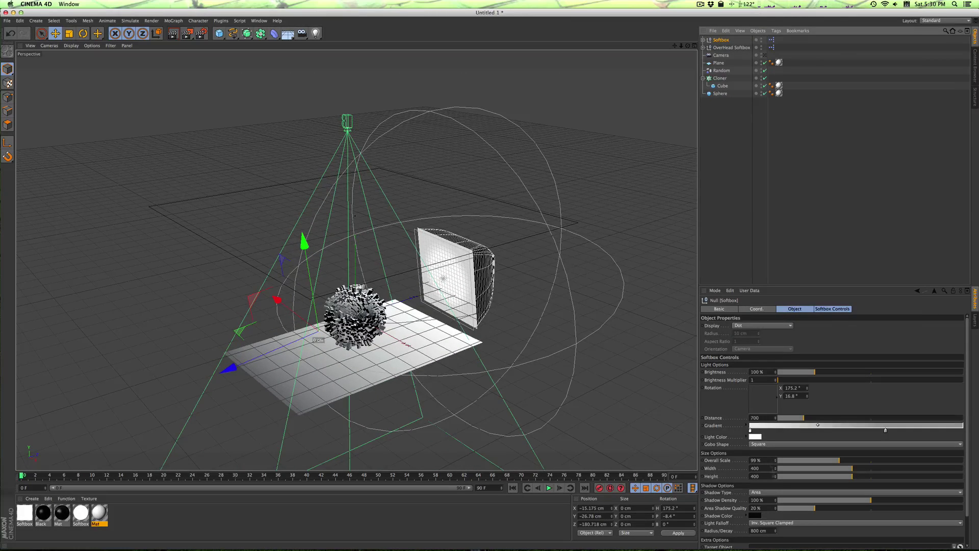
left_click_drag(776, 470, 829, 470)
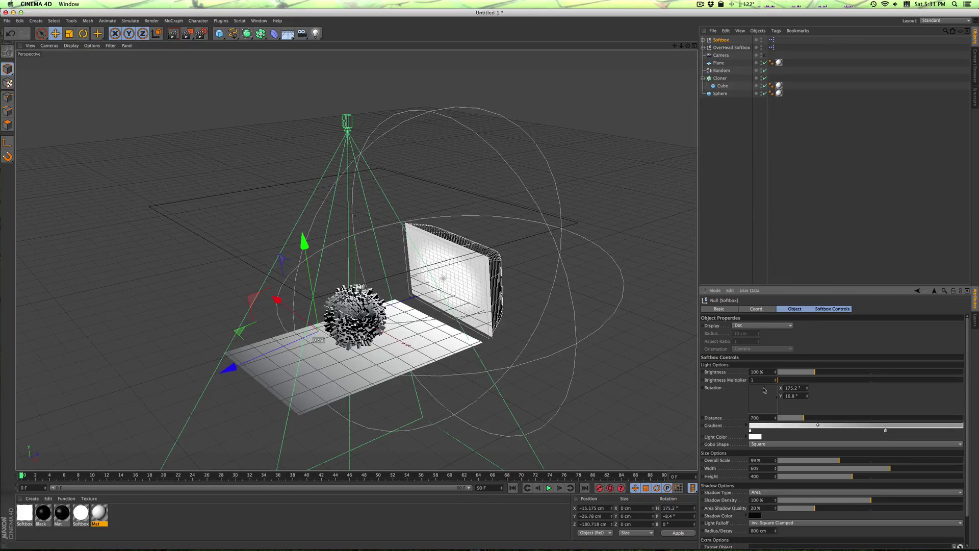
left_click_drag(774, 401, 778, 399)
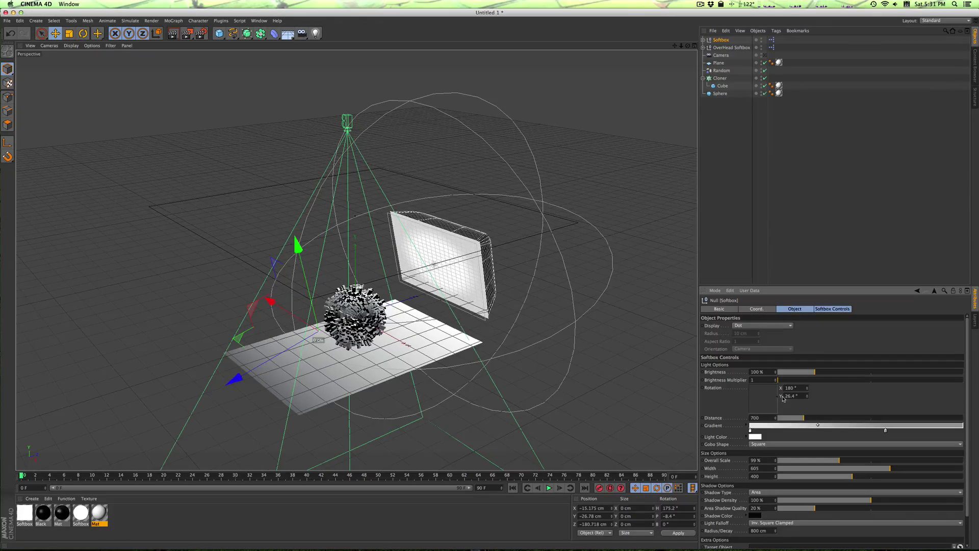
Step: Tint the Softbox's light color a very pale warm orange with a hue of about 33°
left_click(755, 436)
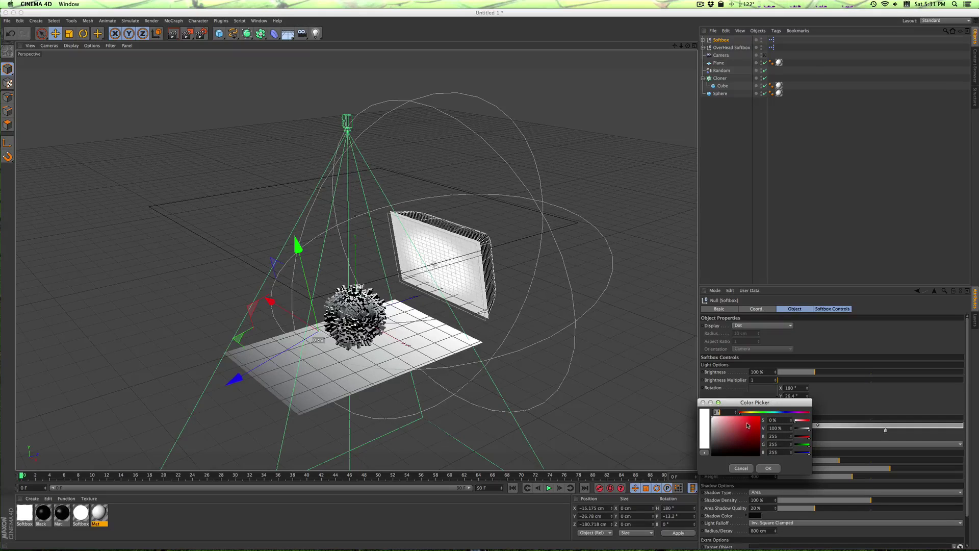
left_click(747, 412)
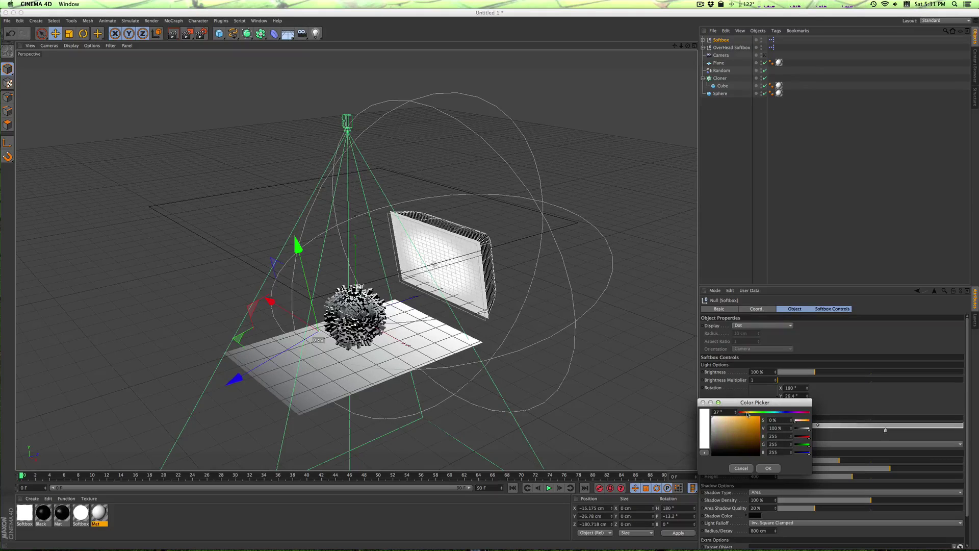
left_click(717, 419)
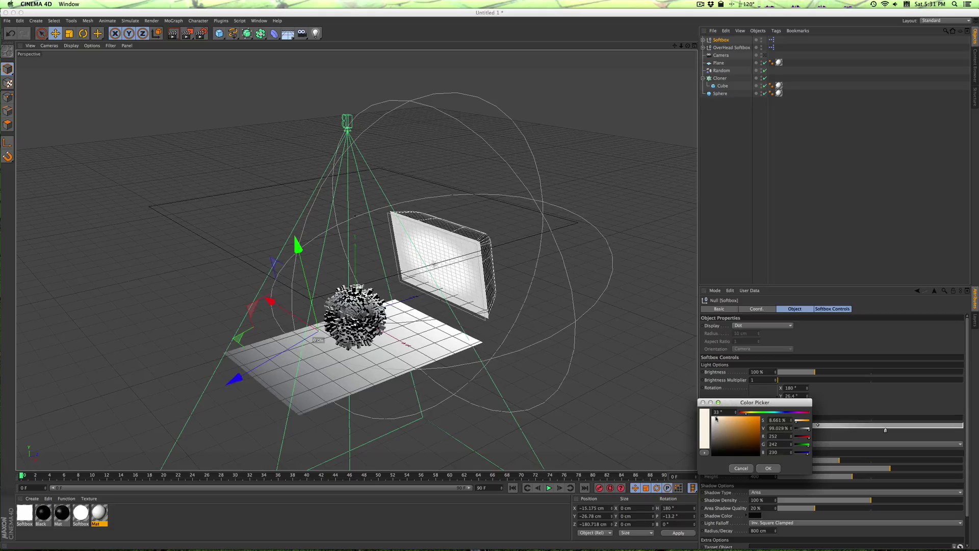
left_click_drag(717, 418, 718, 417)
left_click(765, 468)
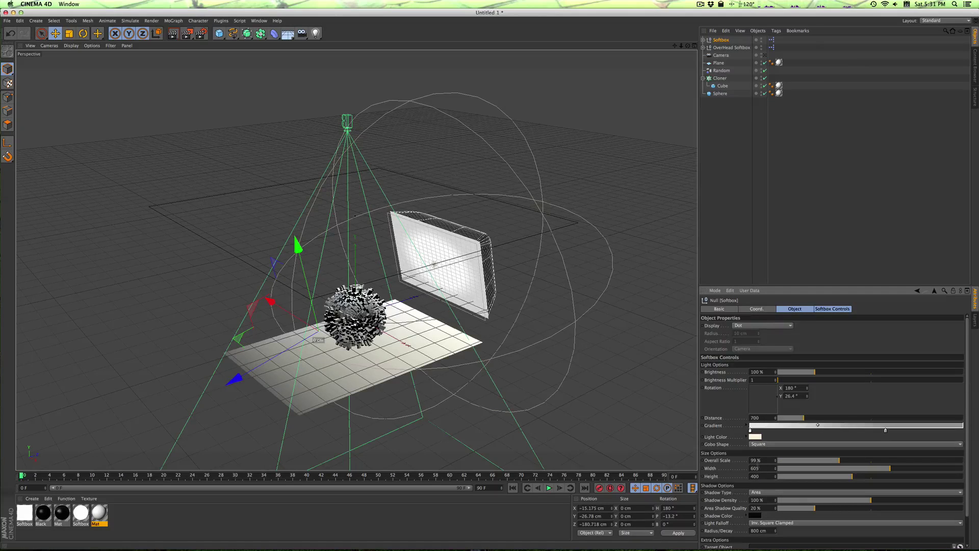
Step: Return to the camera view and add the Ambient Occlusion and Global Illumination effects to the render settings
left_click(765, 55)
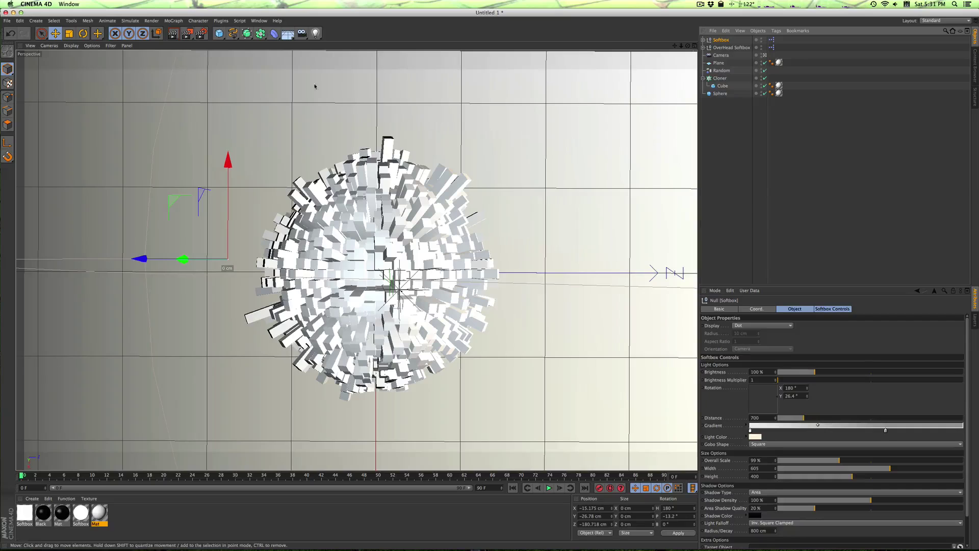
left_click(202, 35)
left_click_drag(353, 98, 424, 95)
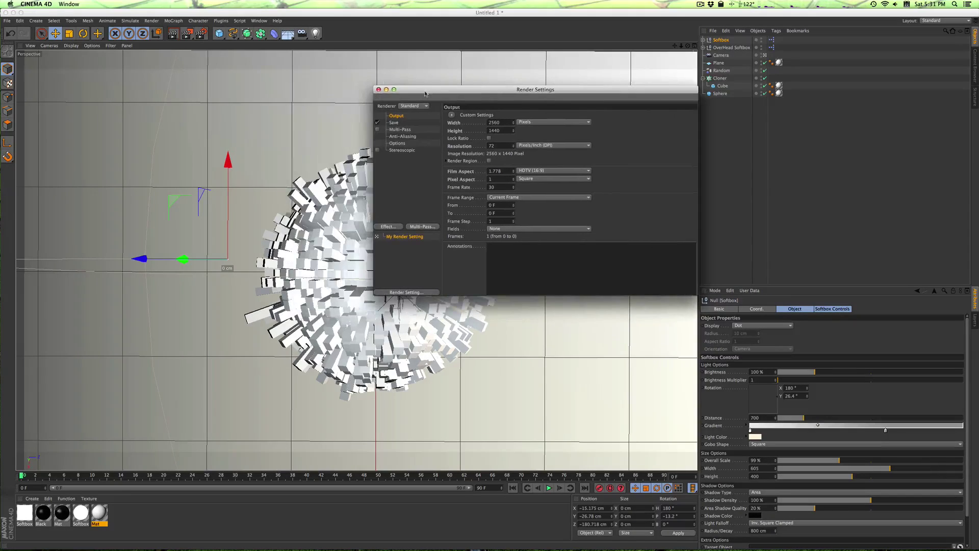
left_click(388, 227)
left_click(447, 275)
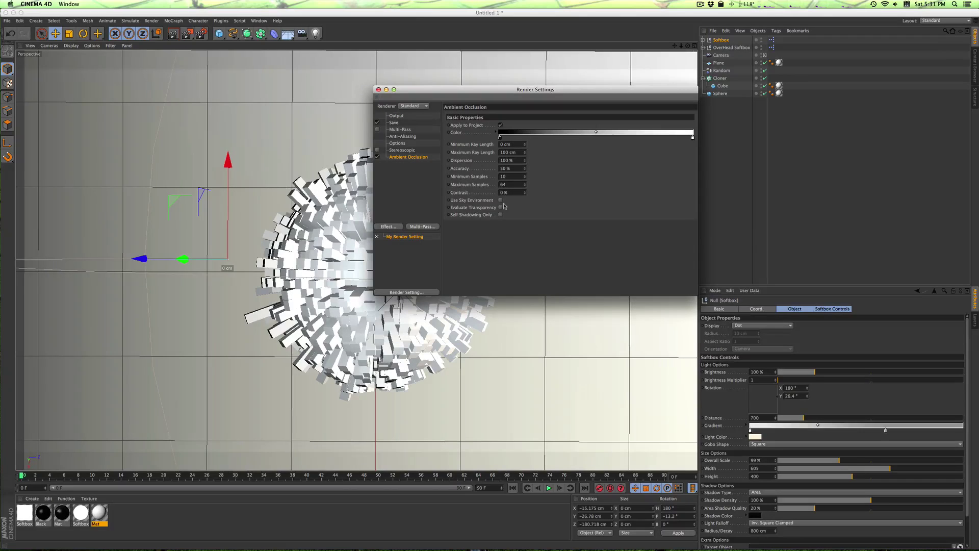
left_click_drag(465, 92, 598, 106)
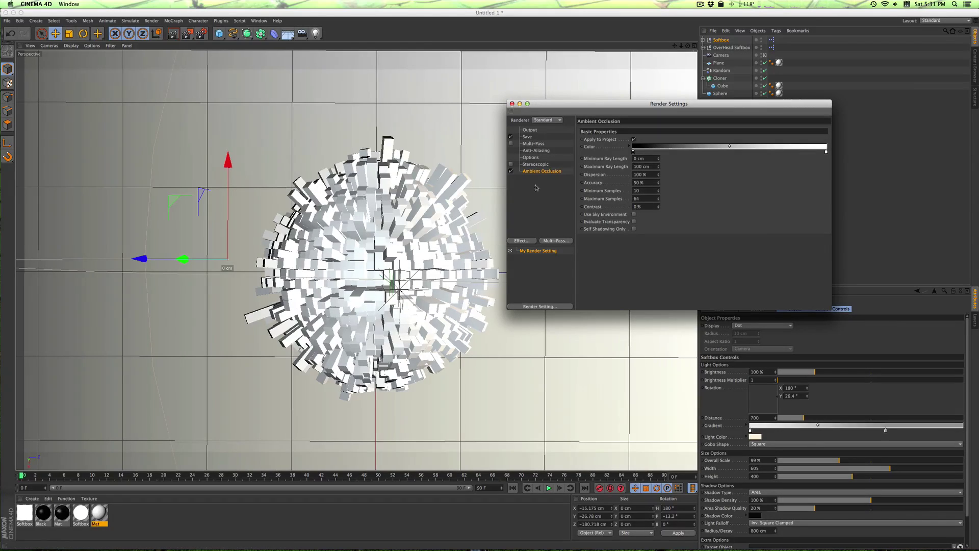
left_click(528, 243)
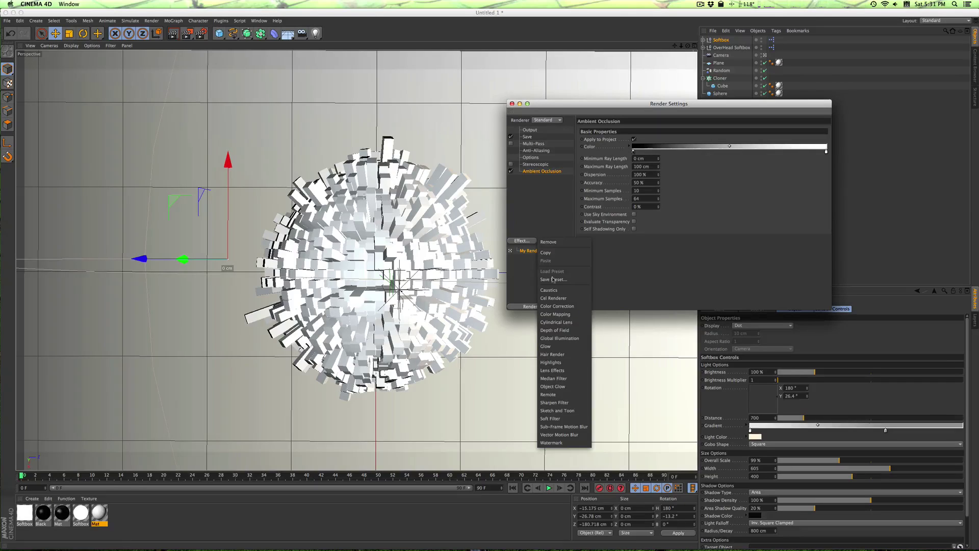
left_click(572, 338)
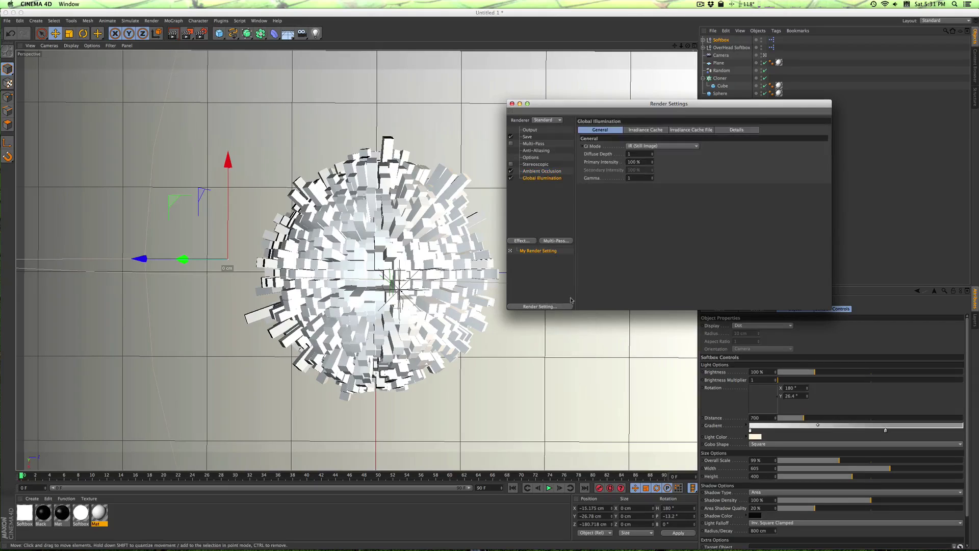
Step: Try diffuse depth 2 and the IR + QMC (Full Animation) mode for Global Illumination, and restore depth 1 and IR (Still Image)
left_click_drag(607, 109, 584, 121)
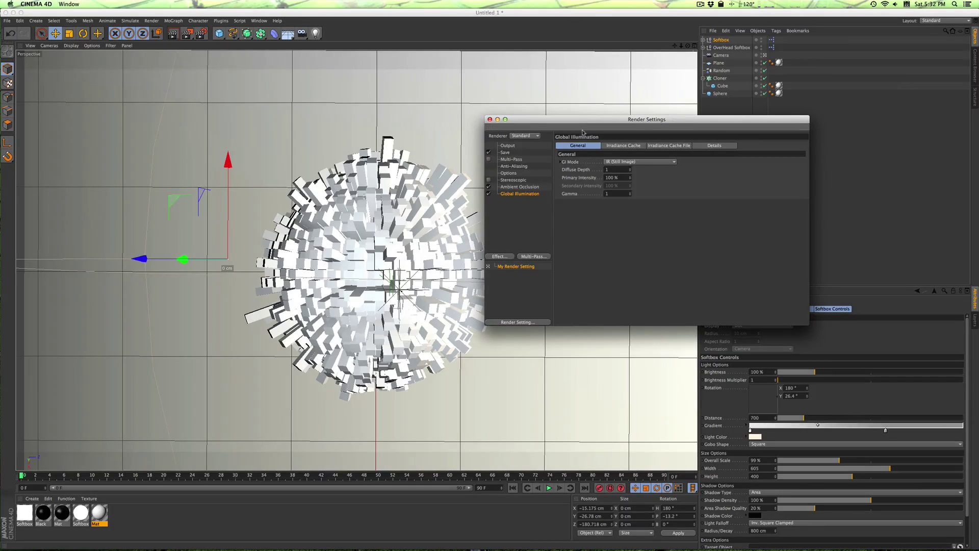
left_click_drag(578, 122, 552, 119)
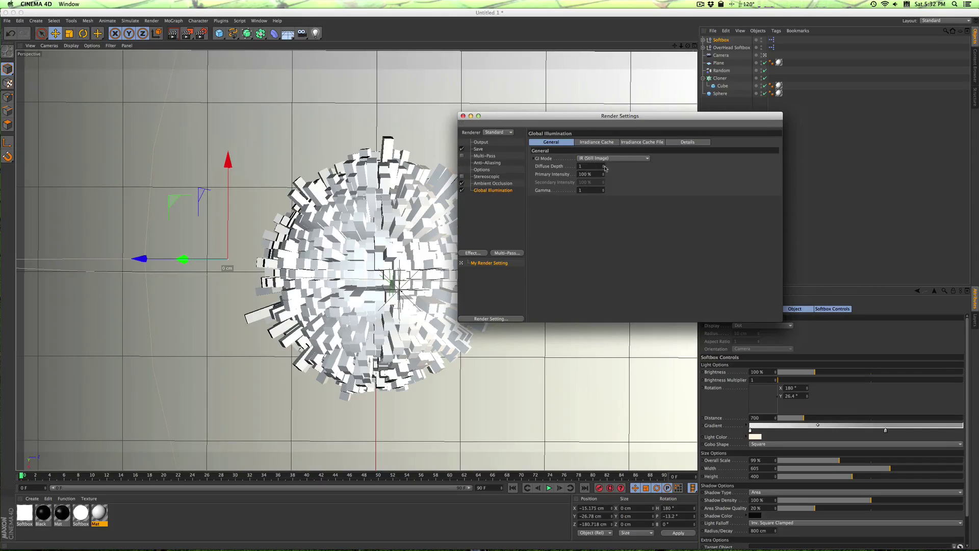
left_click_drag(603, 166, 603, 167)
type("2")
type("1")
left_click(582, 160)
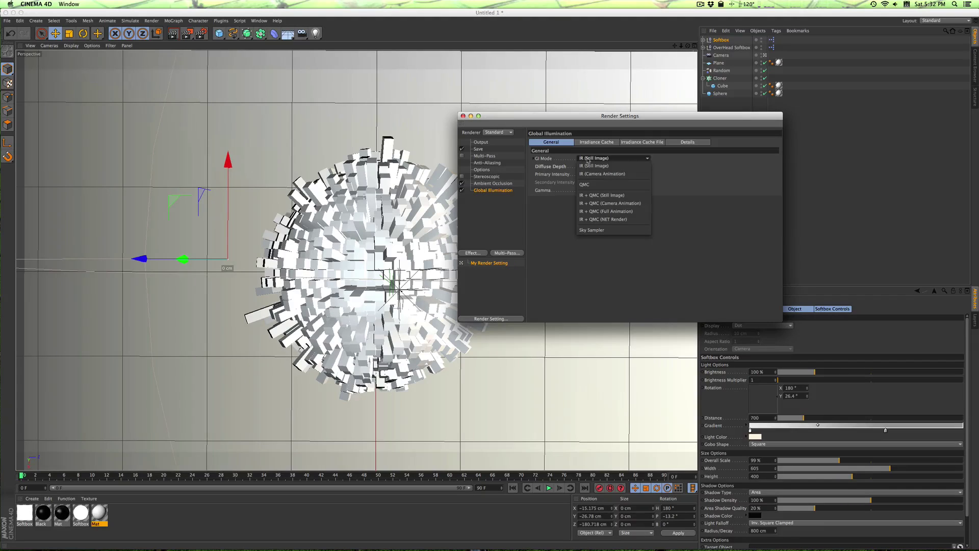
left_click(602, 212)
left_click(595, 161)
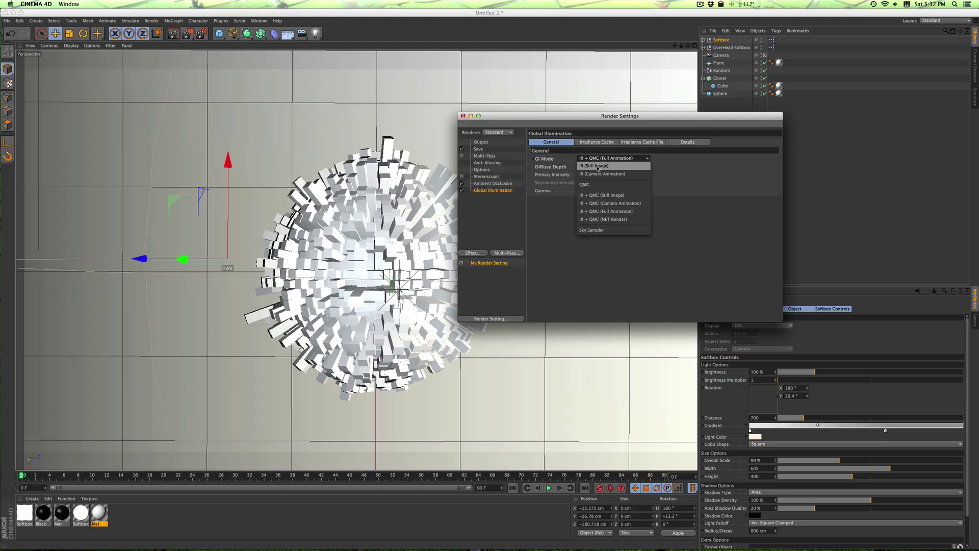
left_click(597, 167)
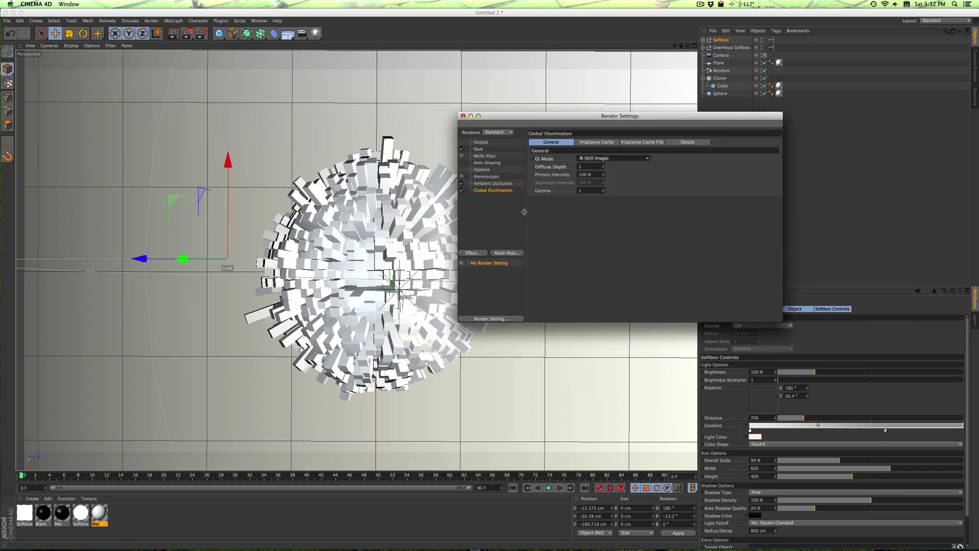
Step: Close the render settings, start a test render of the camera view and stop it during the prepass
left_click_drag(506, 120, 536, 121)
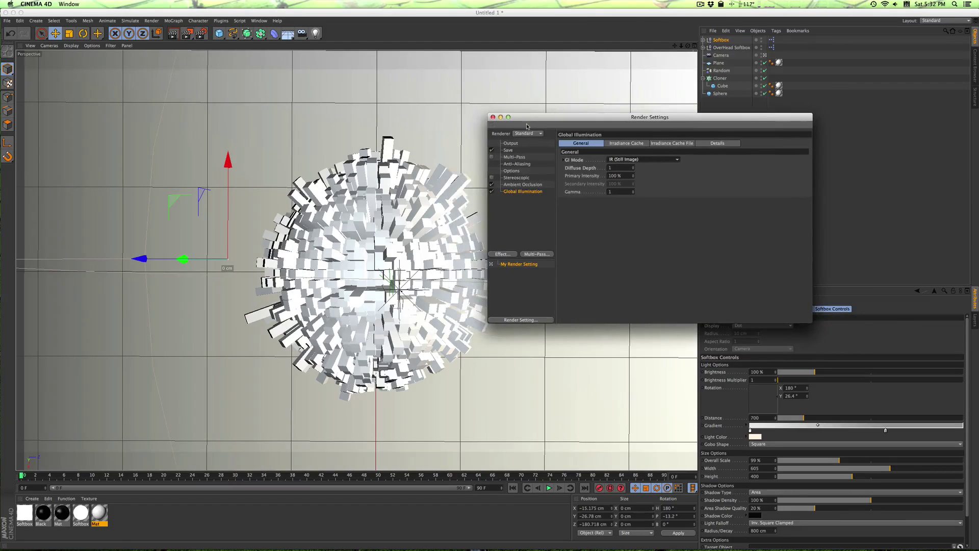
left_click(493, 117)
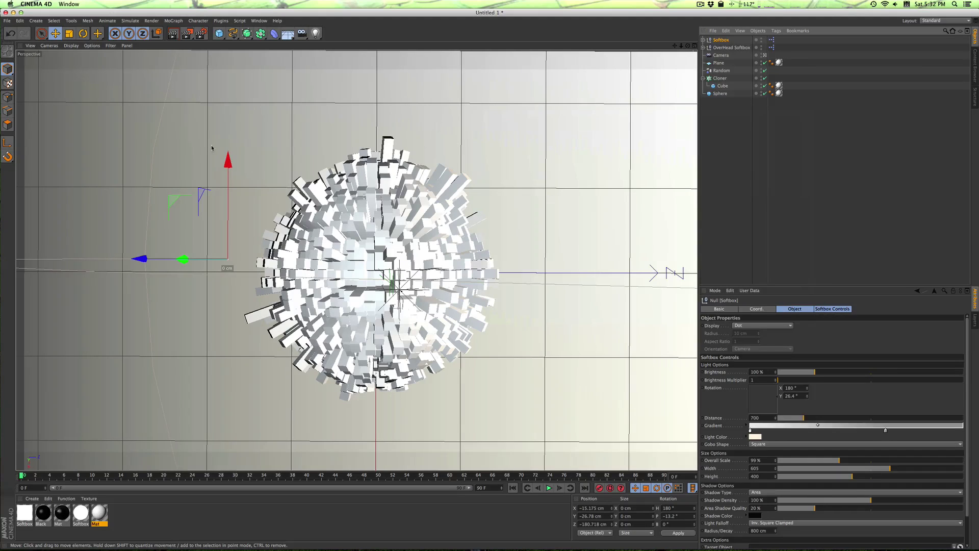
left_click(173, 34)
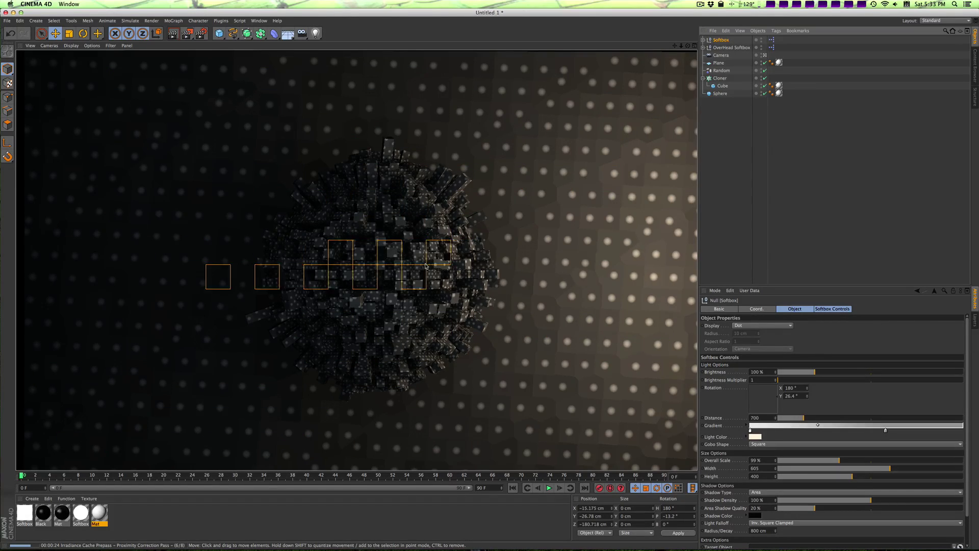
left_click(658, 178)
Step: Render small test regions over the cube sphere's top, left and right edges and over the backdrop beside it
left_click(187, 34)
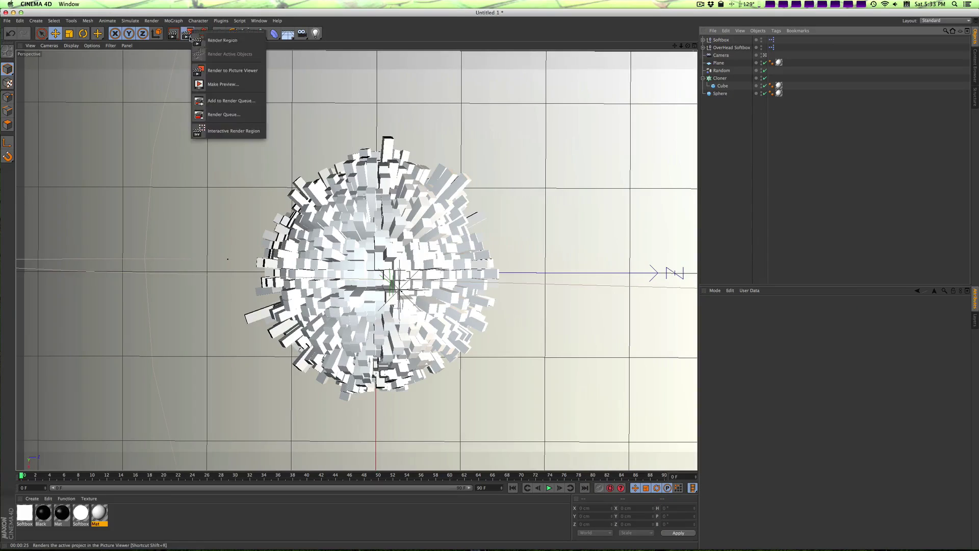
left_click(215, 41)
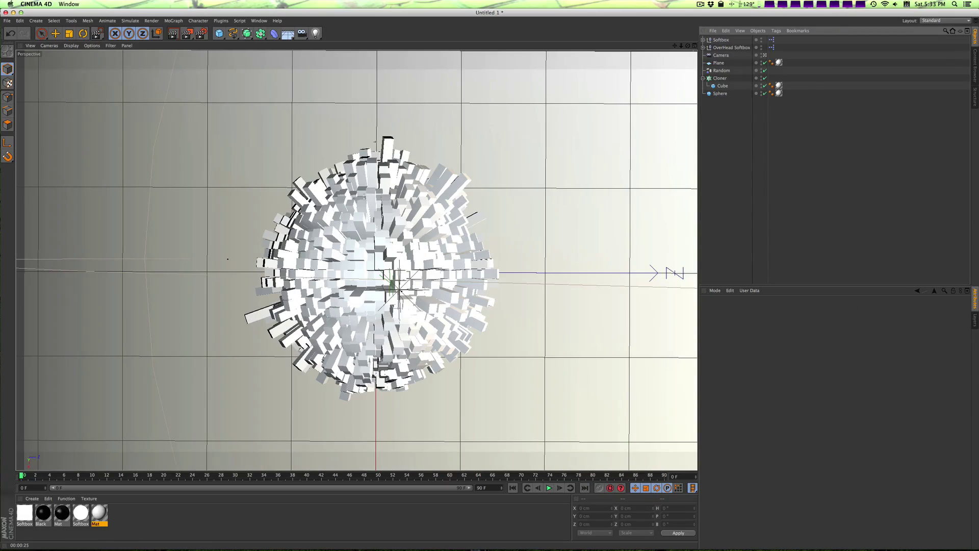
left_click_drag(360, 138, 422, 210)
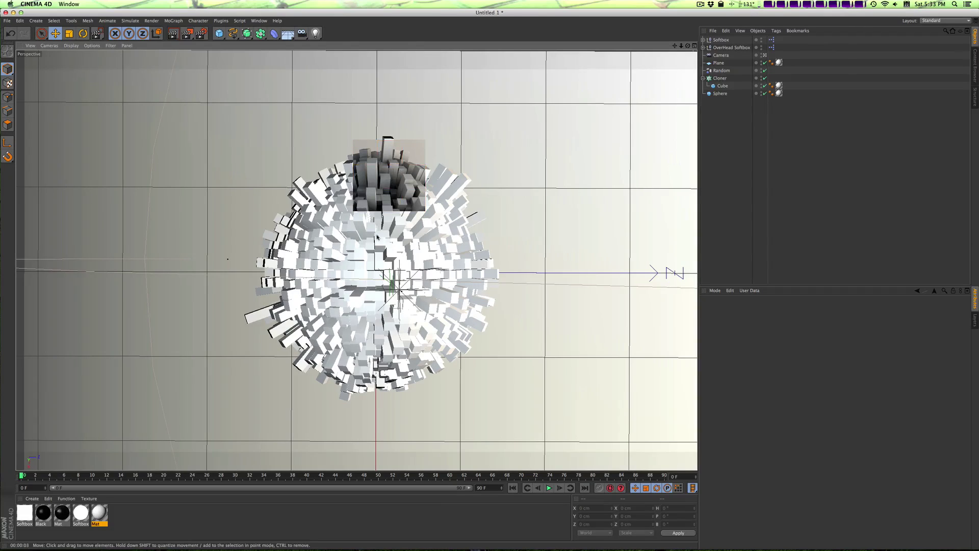
left_click_drag(189, 35, 205, 40)
left_click_drag(233, 240, 311, 295)
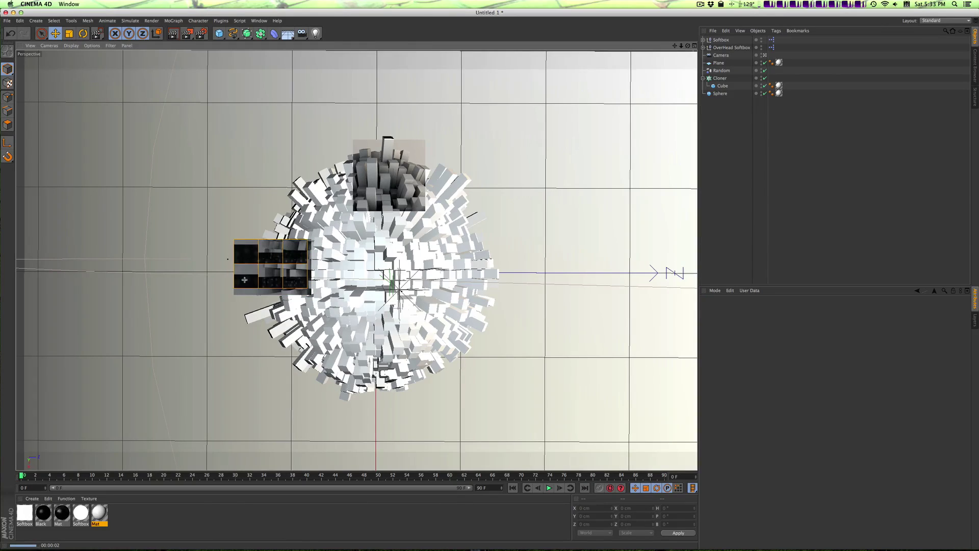
left_click_drag(187, 33, 217, 38)
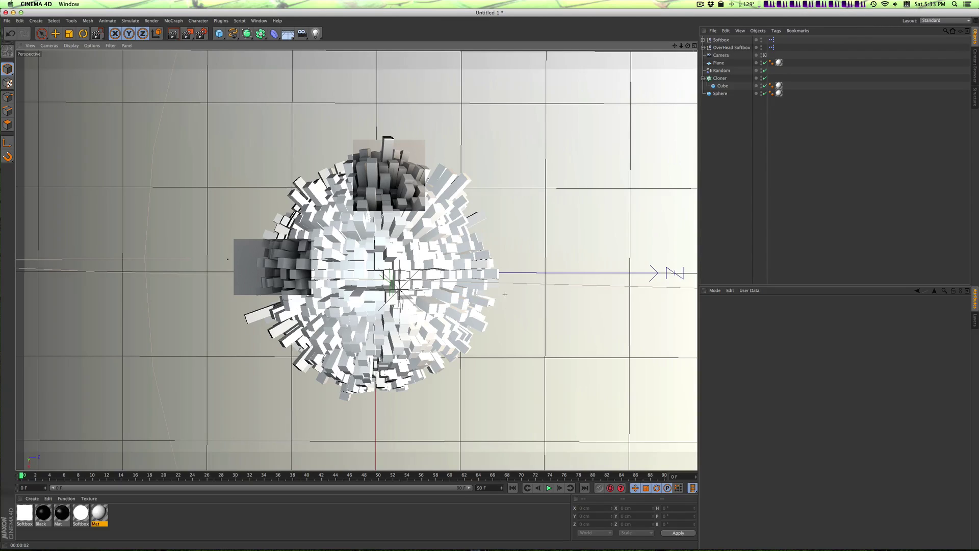
left_click_drag(523, 241, 439, 325)
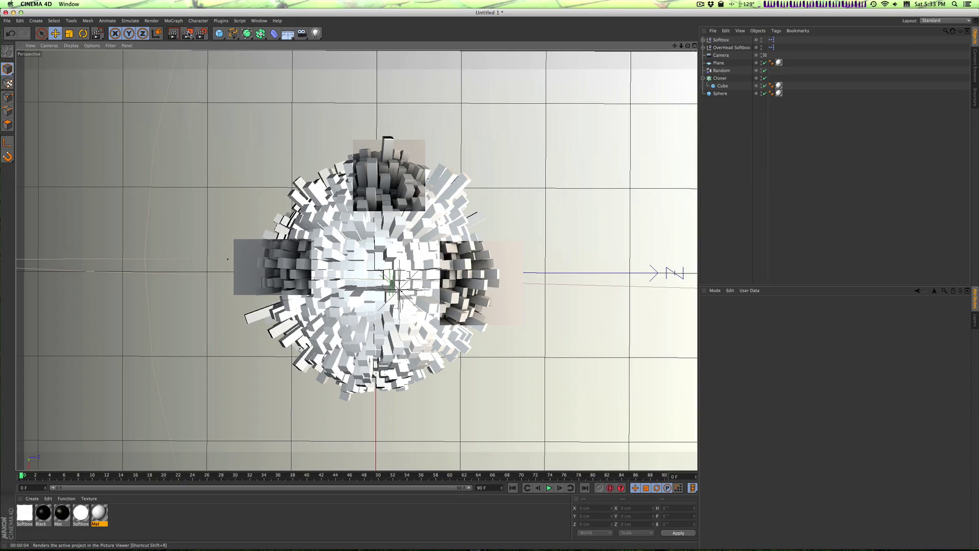
left_click_drag(189, 34, 203, 41)
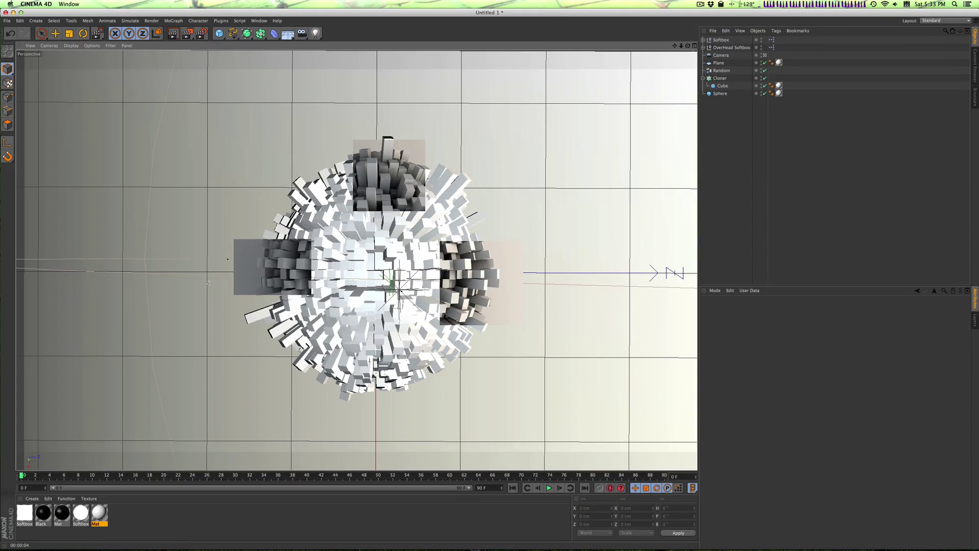
left_click_drag(110, 231, 230, 300)
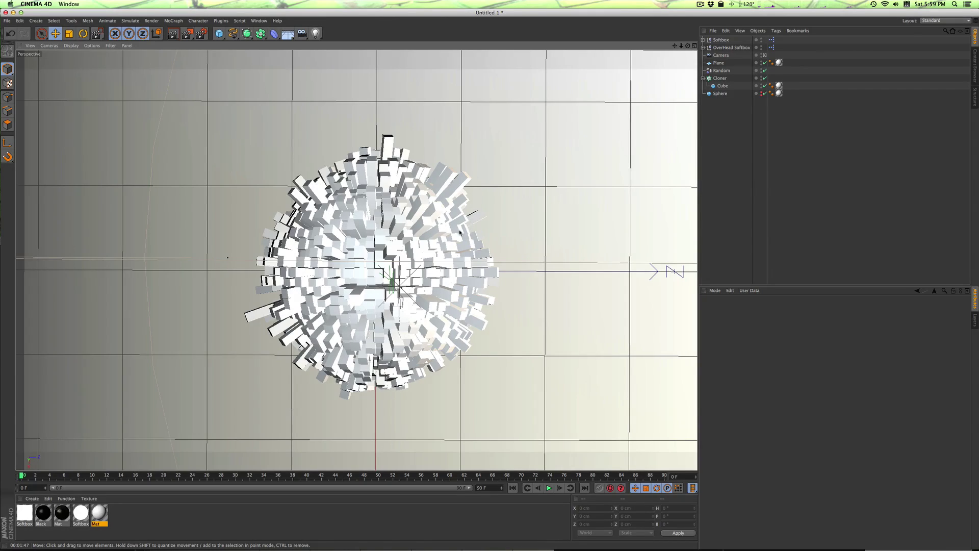
Step: Leave the camera view, orbit out to see the lights, and give the Softbox's light color a slightly stronger warm tint
left_click(719, 41)
left_click(720, 47)
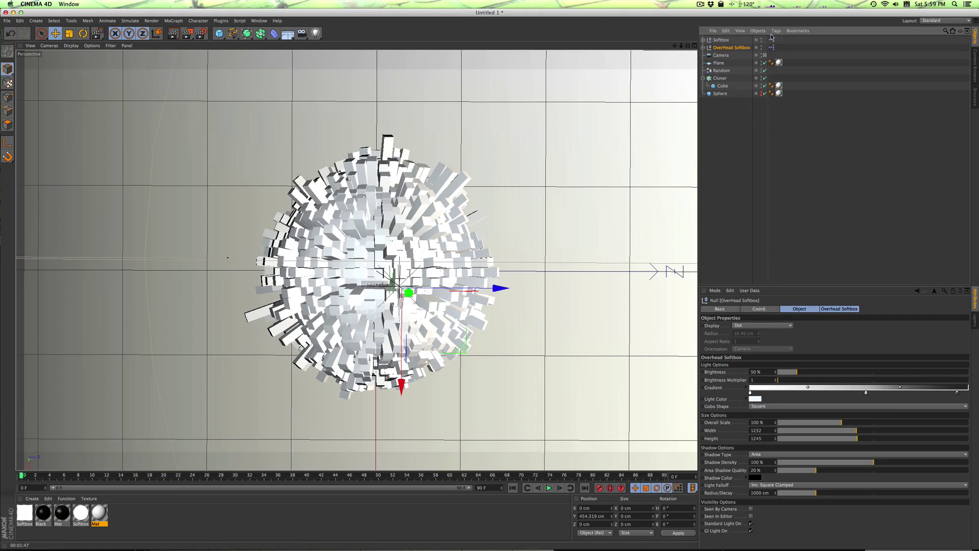
left_click(765, 56)
left_click_drag(688, 45, 514, 42)
left_click(721, 40)
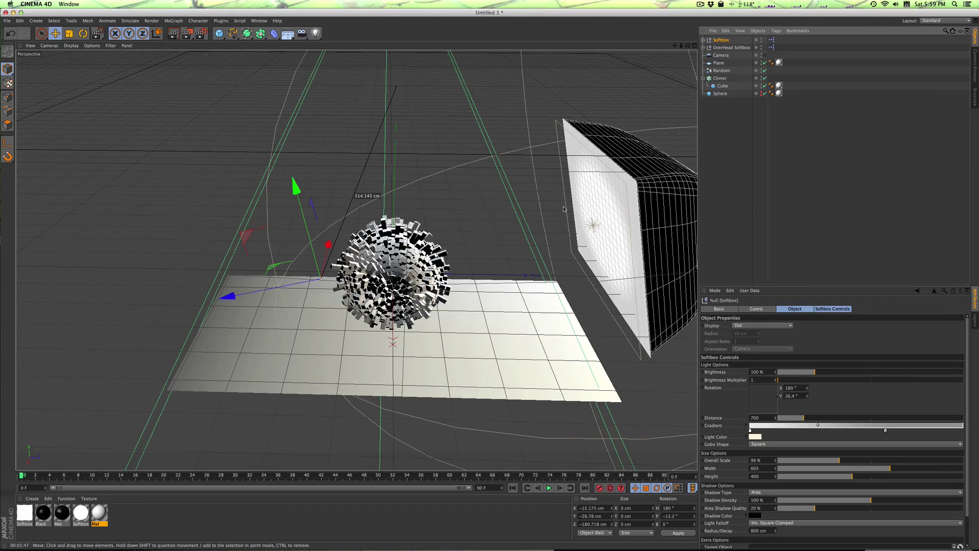
left_click_drag(682, 46, 682, 252)
left_click(756, 437)
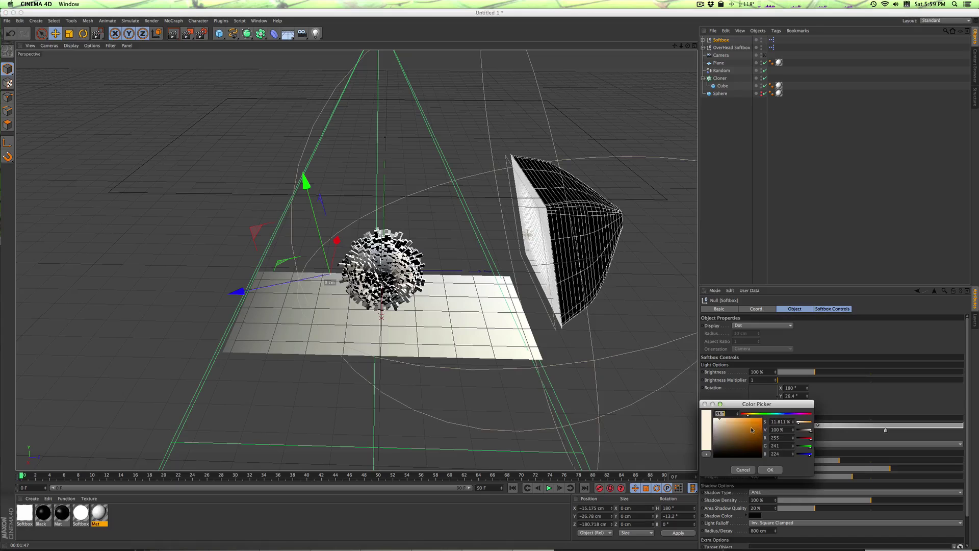
left_click_drag(721, 422, 721, 419)
left_click(776, 470)
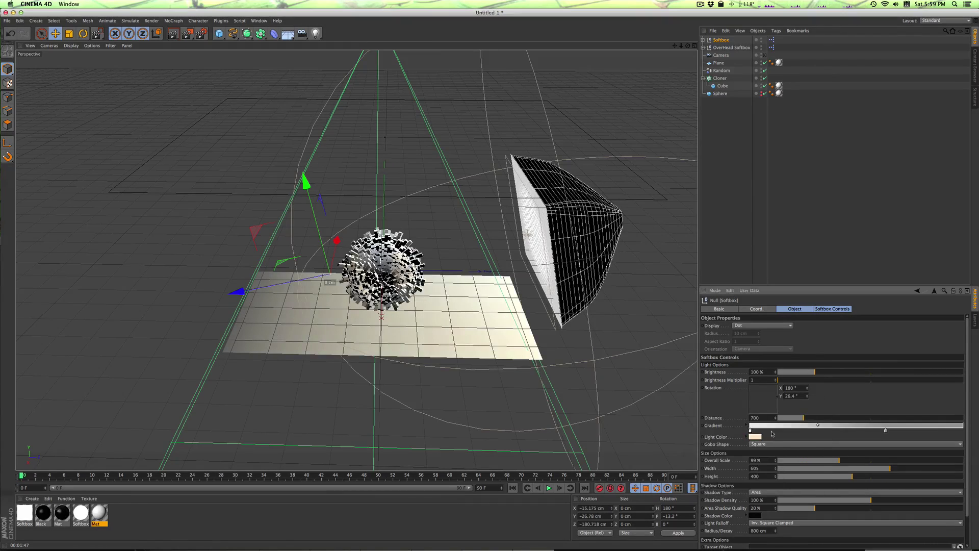
Step: Set the OverHead Softbox's brightness to 20%
scroll(343, 299, "up", 2)
scroll(343, 300, "up", 1)
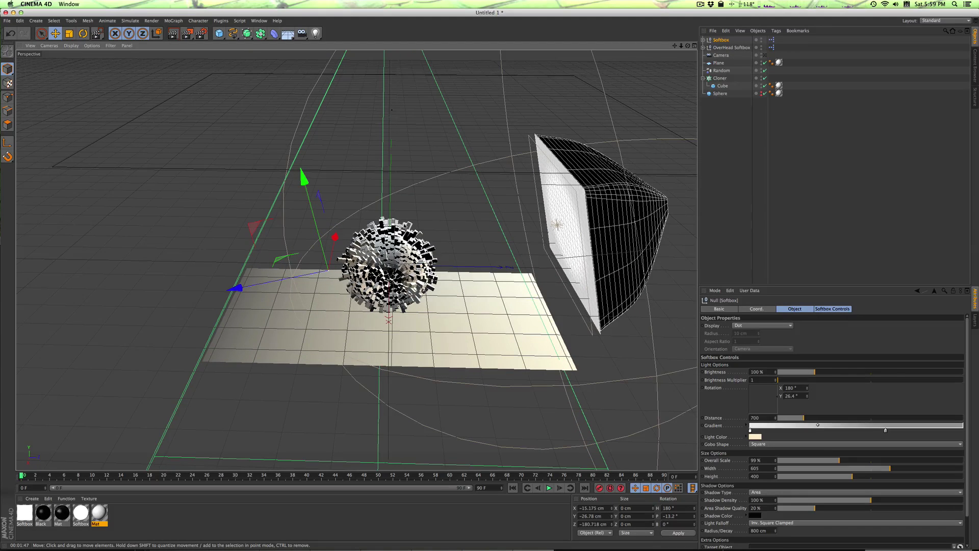
left_click(730, 48)
left_click_drag(762, 372, 727, 374)
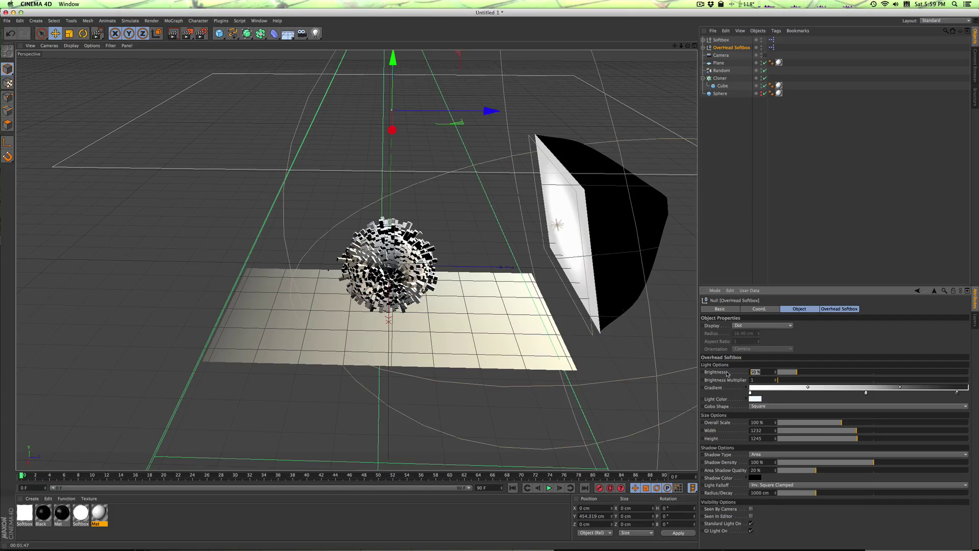
type("20")
key("Return")
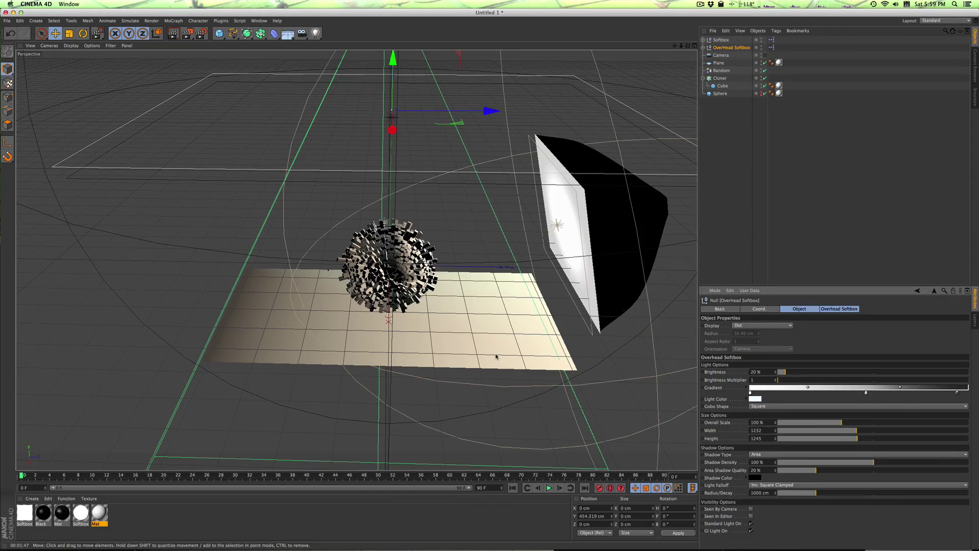
Step: Bring up the reference image New Background-2.tif in Preview, examine its lighting and close it
mouse_move(706, 549)
left_click(735, 541)
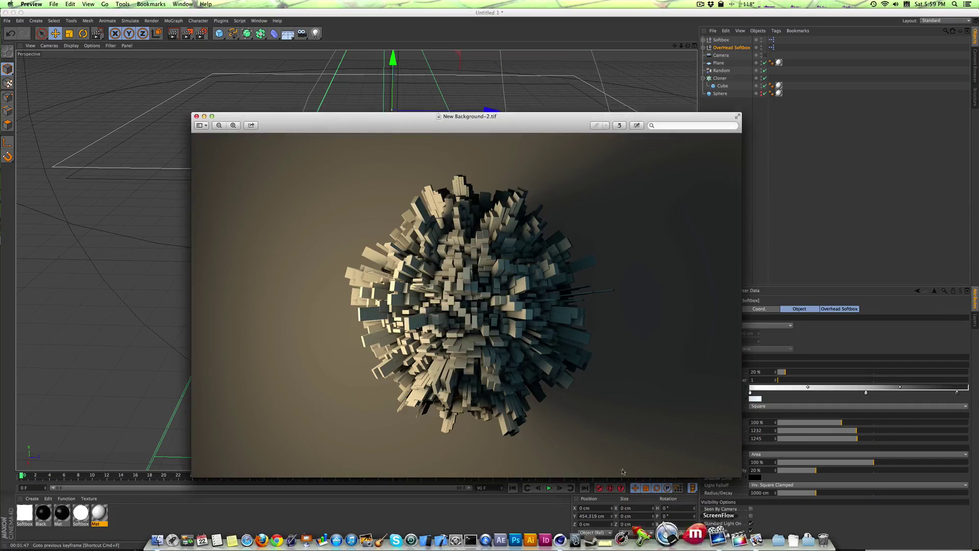
left_click_drag(539, 122, 548, 109)
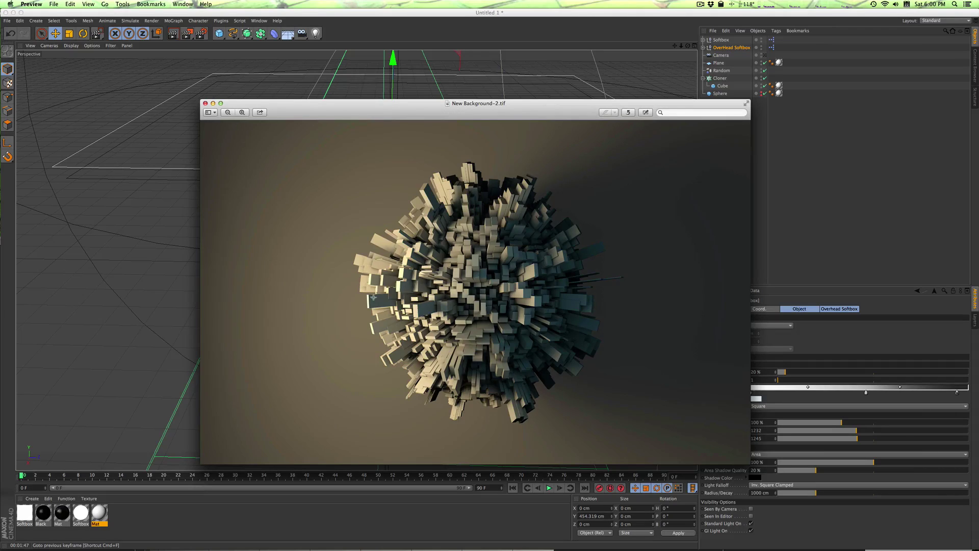
left_click(206, 103)
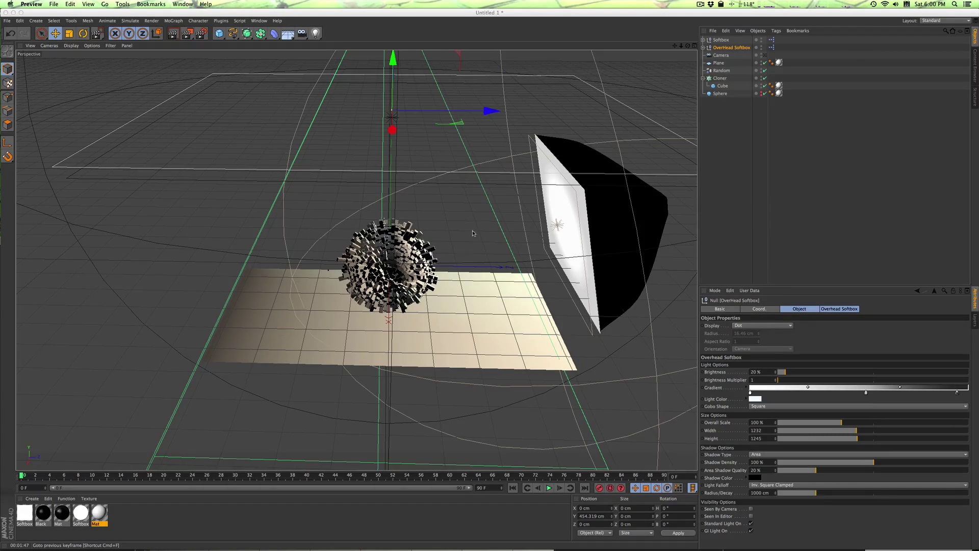
Step: Set the Softbox's brightness to 75%
left_click(728, 40)
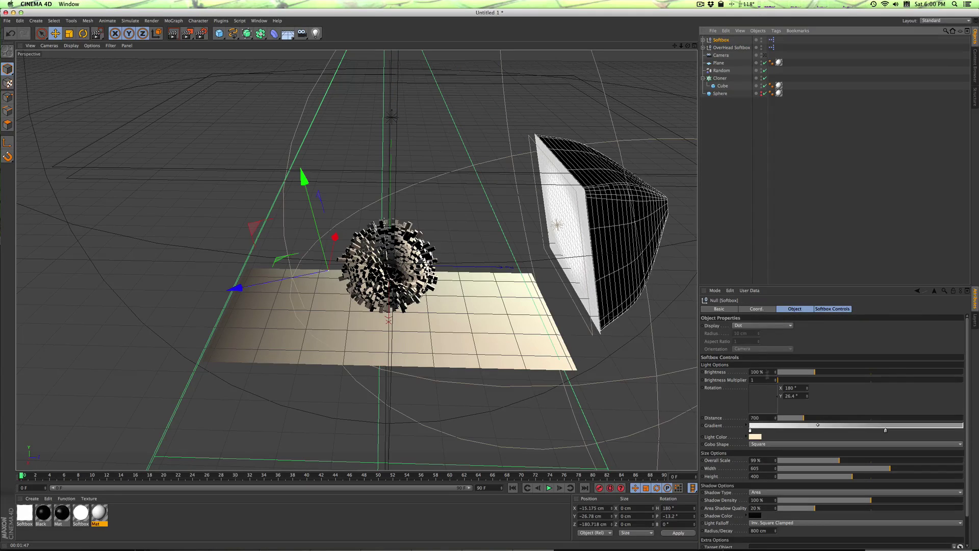
left_click(766, 372)
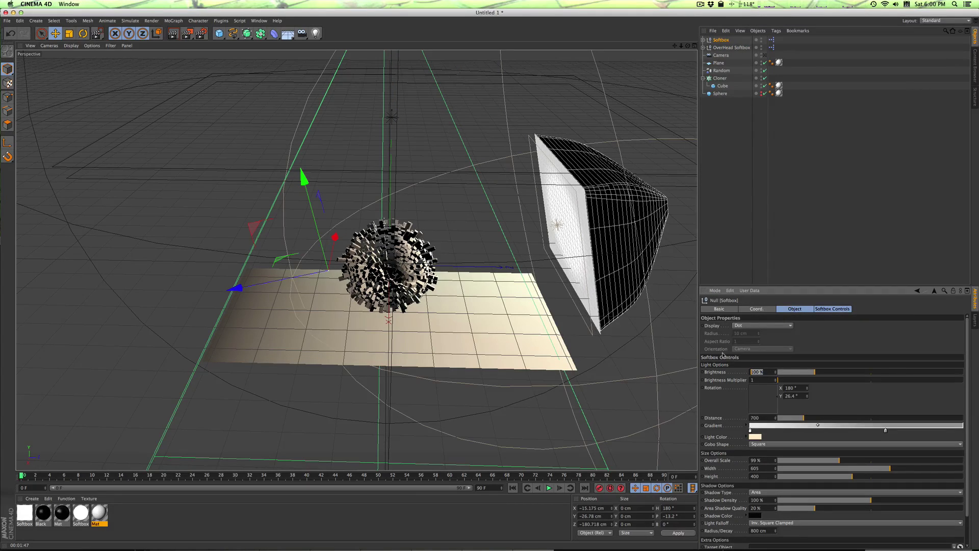
type("75")
key("Return")
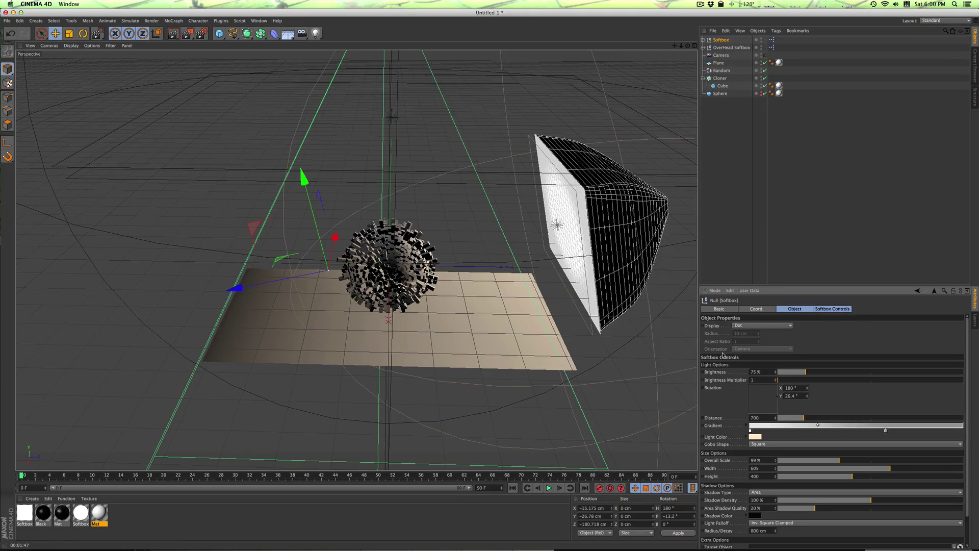
Step: Return to the camera view, test-render a region at the sphere's upper left and one around the whole sphere, and stop the render
left_click(764, 55)
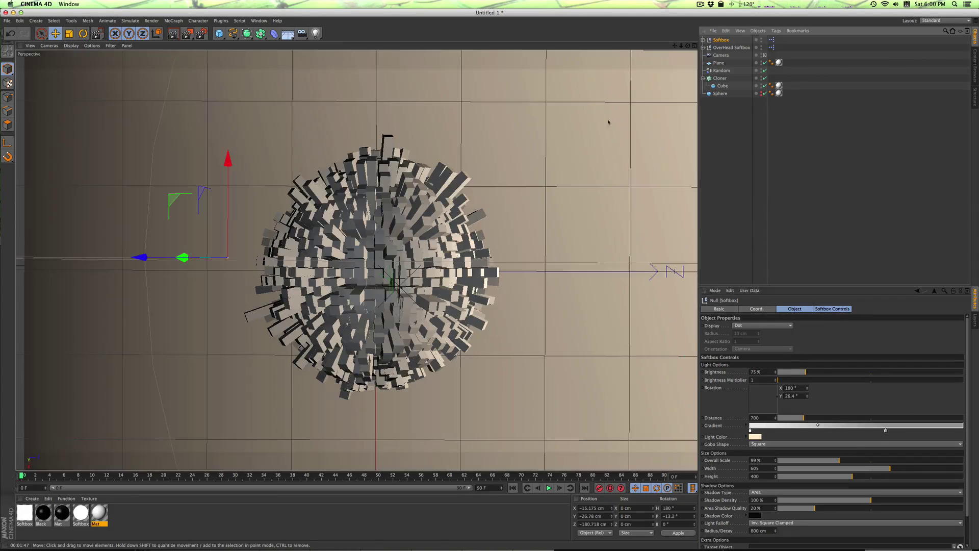
left_click_drag(188, 33, 203, 38)
left_click_drag(274, 158, 372, 228)
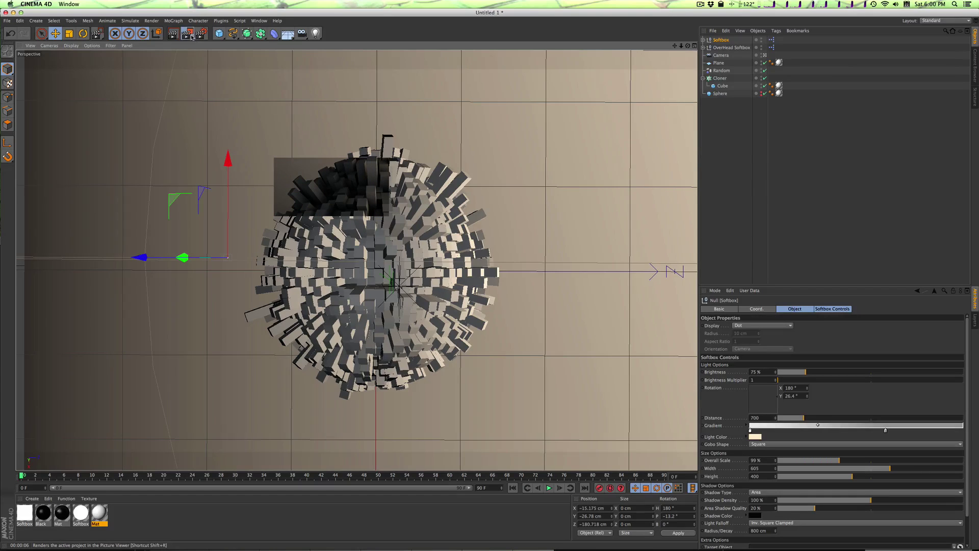
left_click_drag(186, 113, 549, 420)
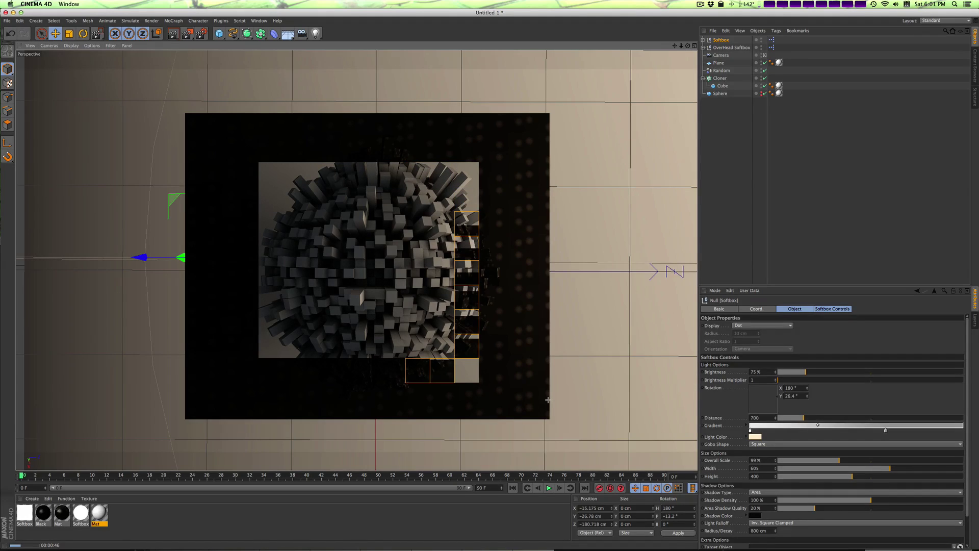
key("space")
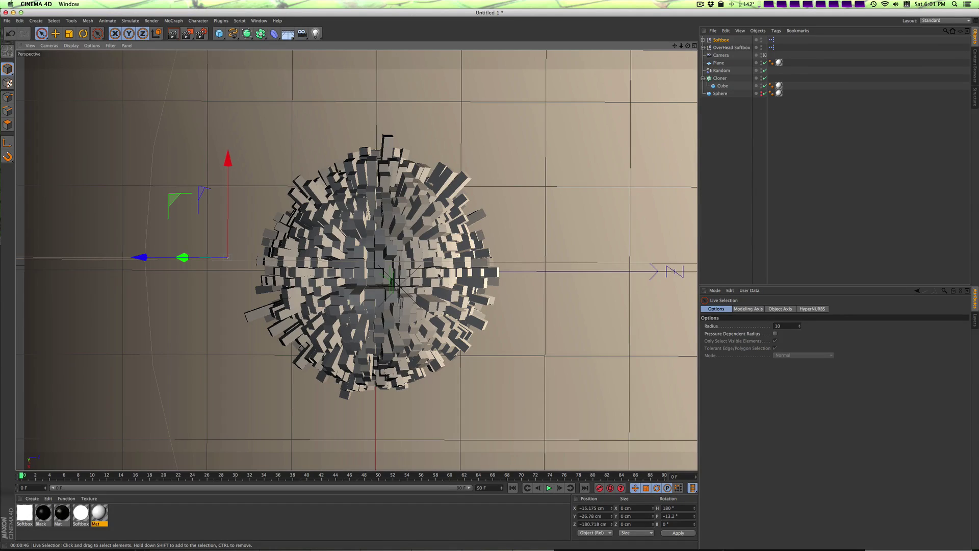
Step: Review the Save options in the render settings, including the output file location and available image formats, and close them unchanged
left_click(201, 33)
left_click_drag(360, 144, 312, 126)
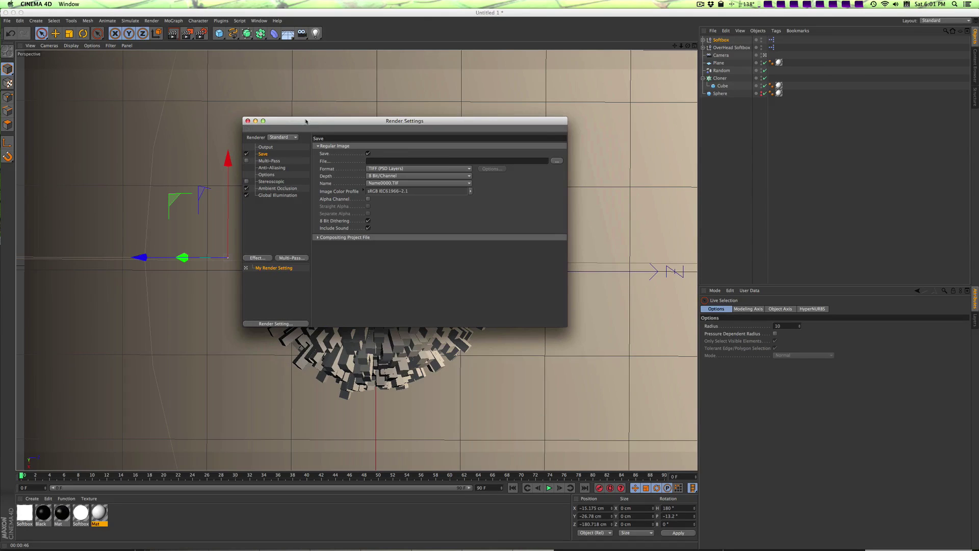
left_click(557, 161)
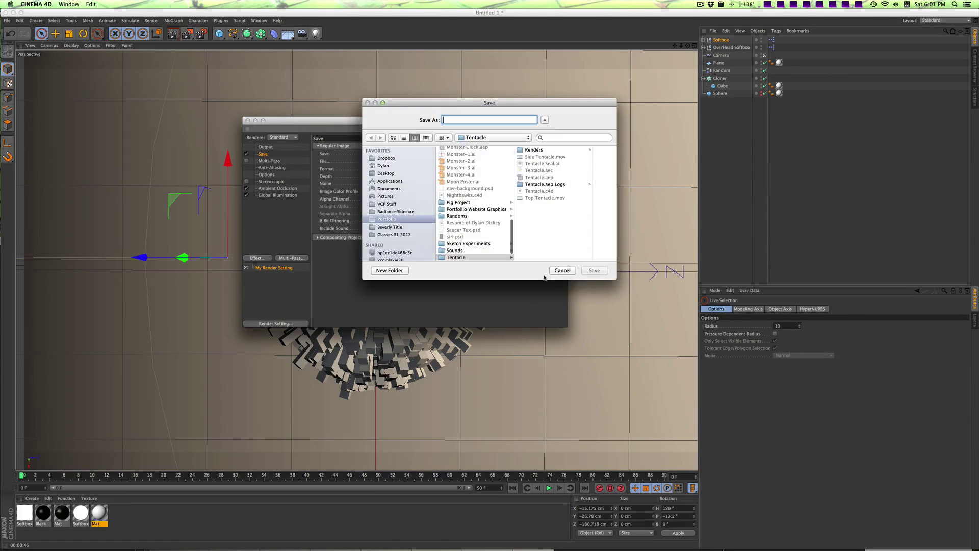
left_click(561, 272)
left_click(393, 161)
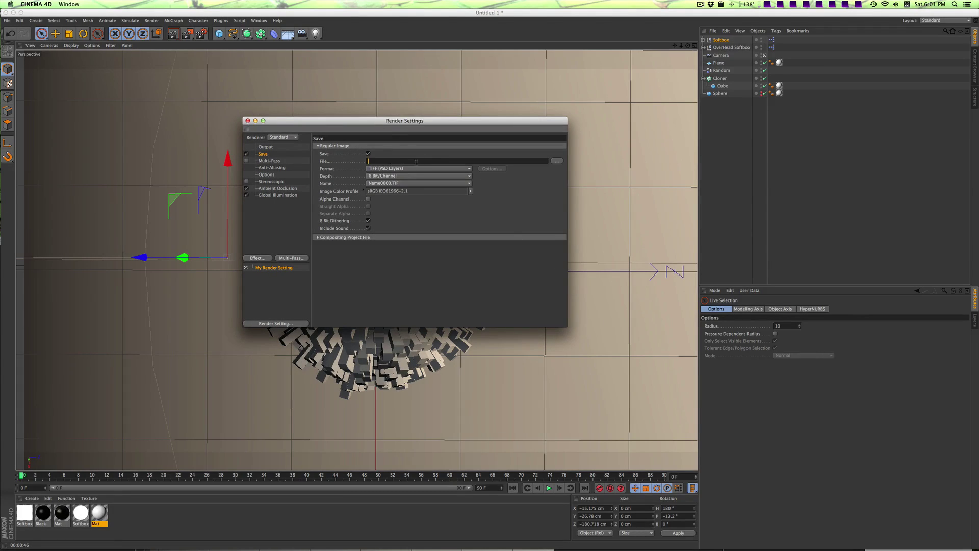
left_click(382, 169)
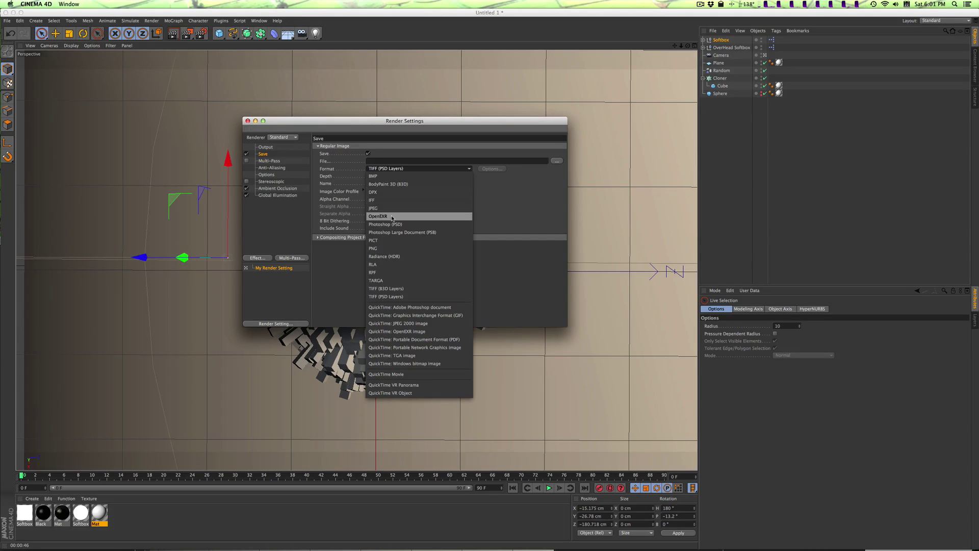
left_click(500, 210)
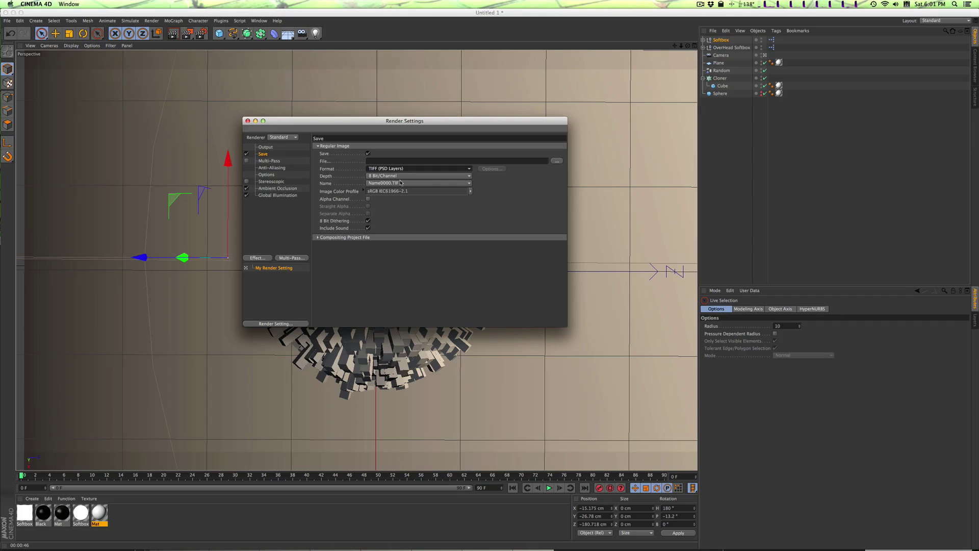
left_click(247, 121)
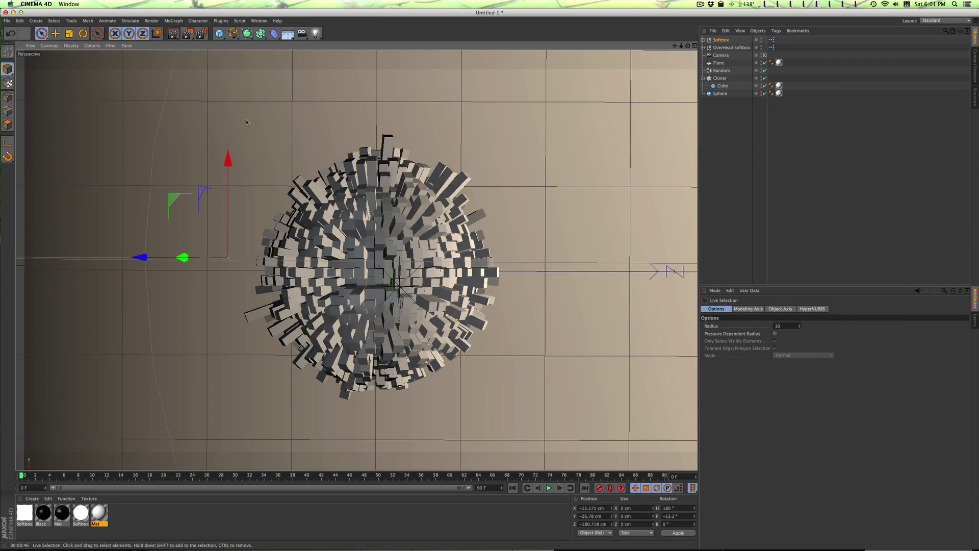
Step: Set the Sphere object's segments to 50
left_click(751, 233)
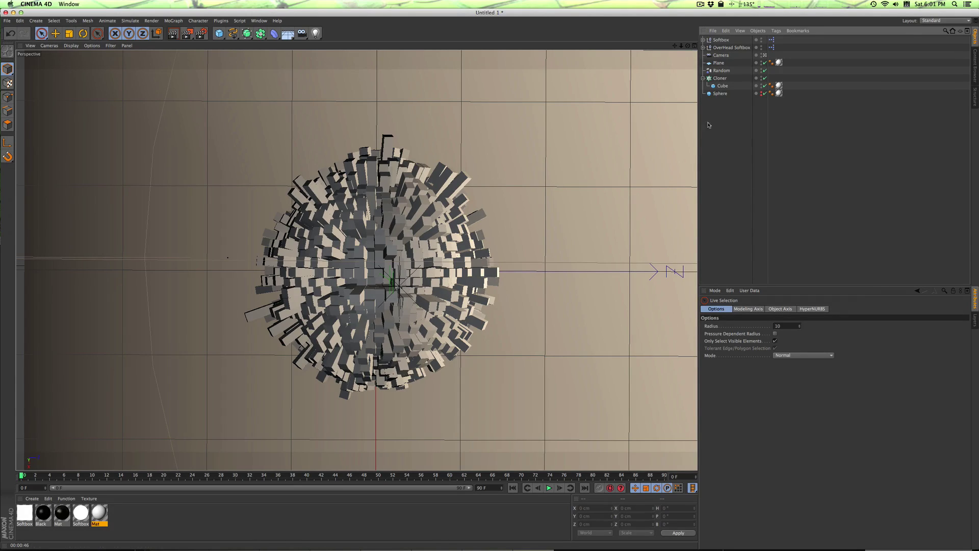
left_click(761, 92)
left_click(721, 93)
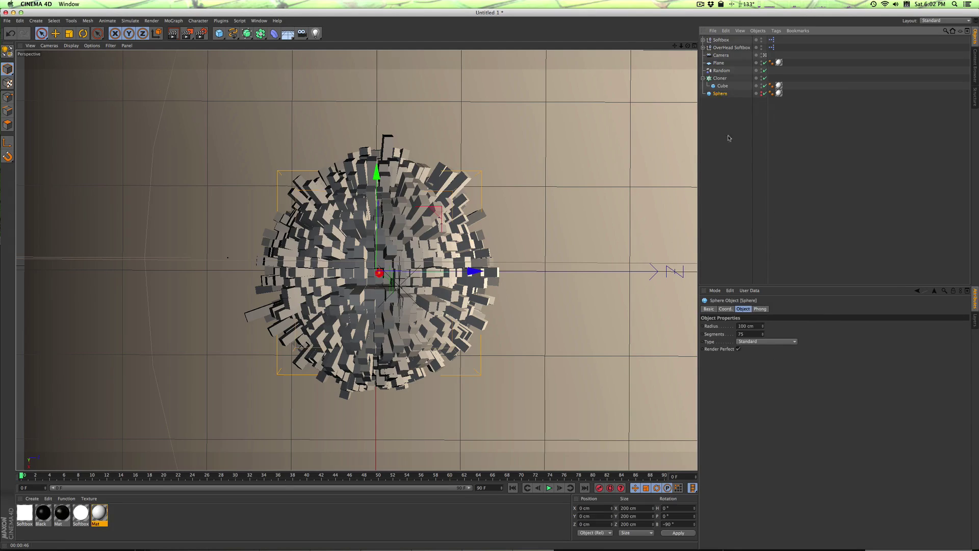
left_click(745, 334)
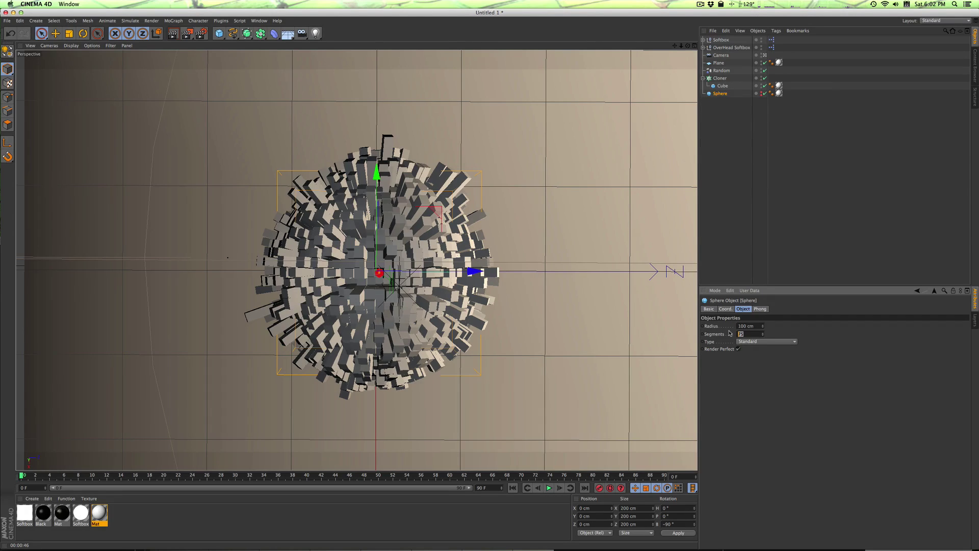
type("50")
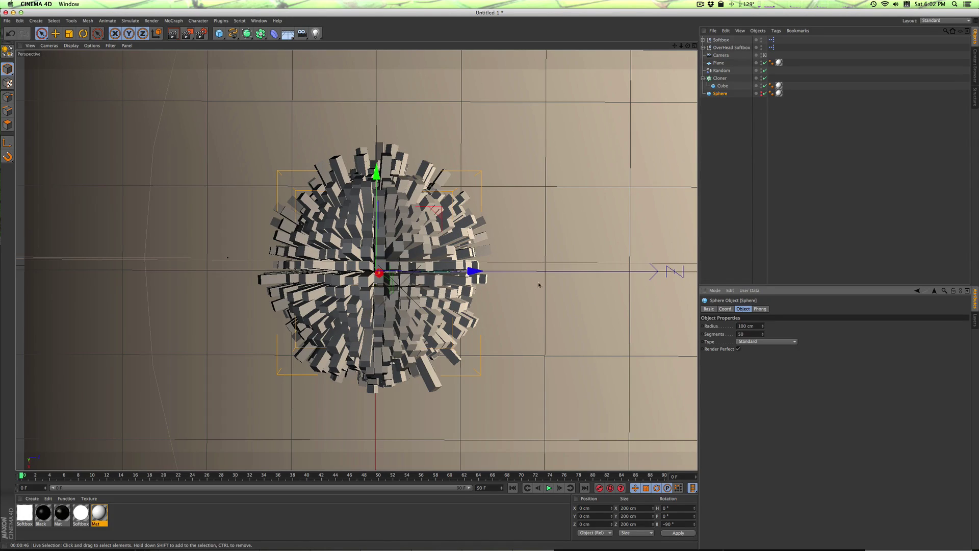
left_click(720, 79)
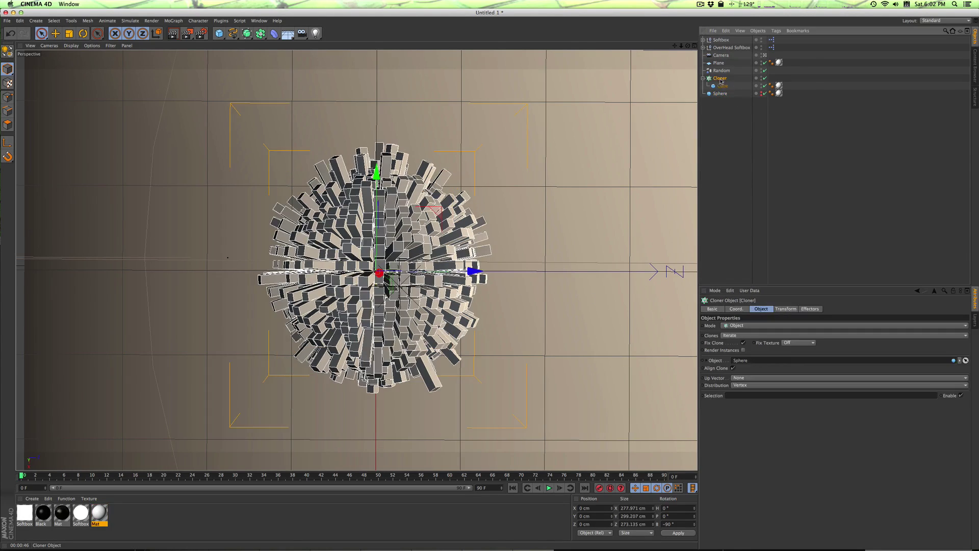
left_click(728, 126)
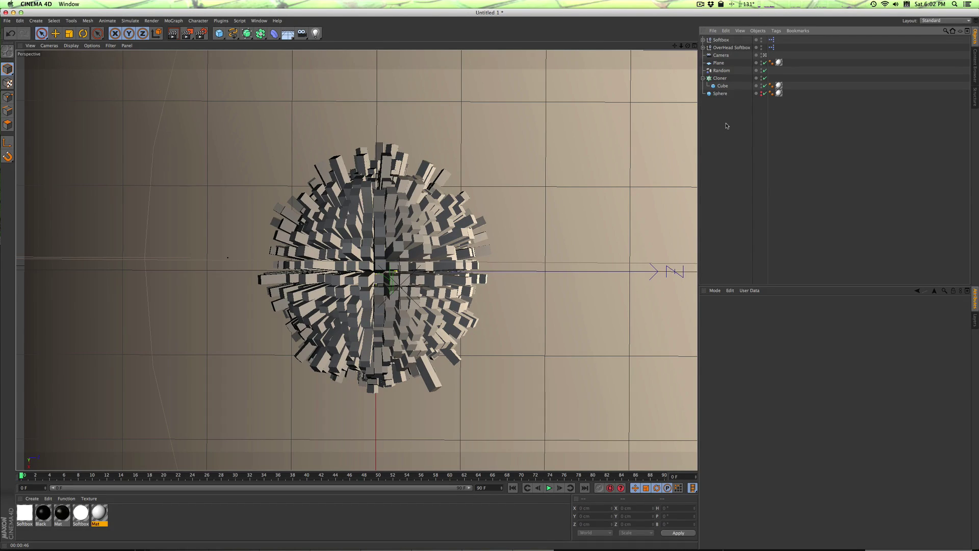
left_click(720, 78)
left_click(720, 93)
Step: Leave the camera view and add a light object at the centre of the cube sphere
left_click(764, 55)
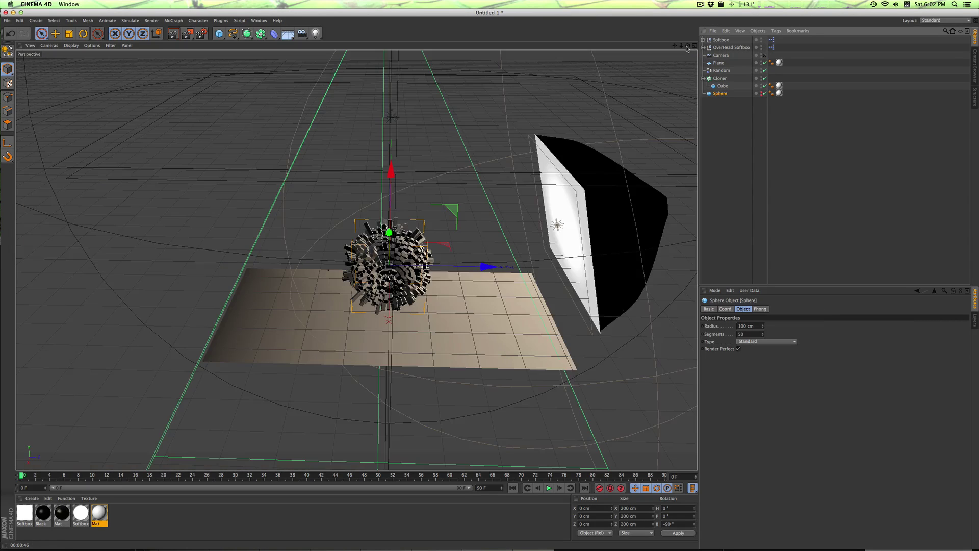
mouse_move(687, 47)
left_mouse_down()
mouse_move(717, 47)
mouse_move(691, 47)
left_mouse_up()
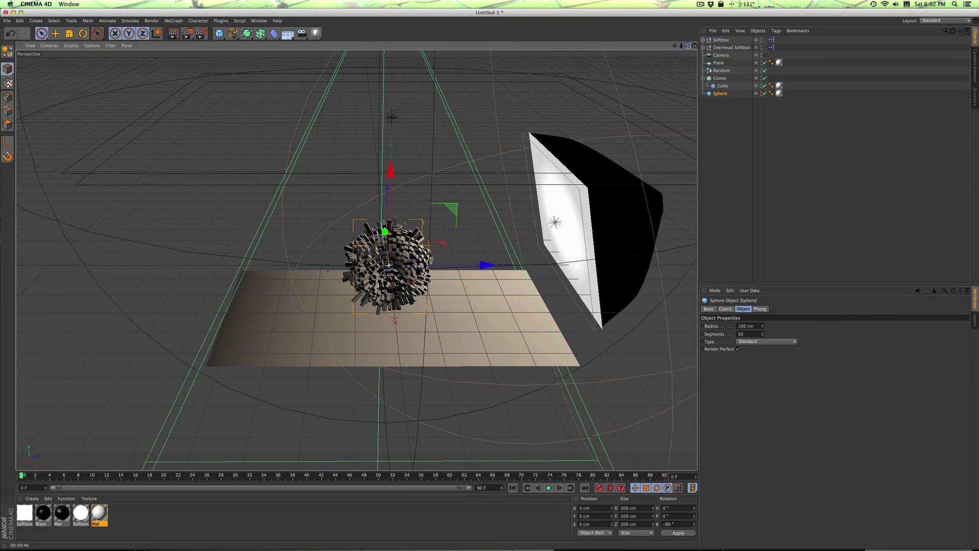
left_click(316, 34)
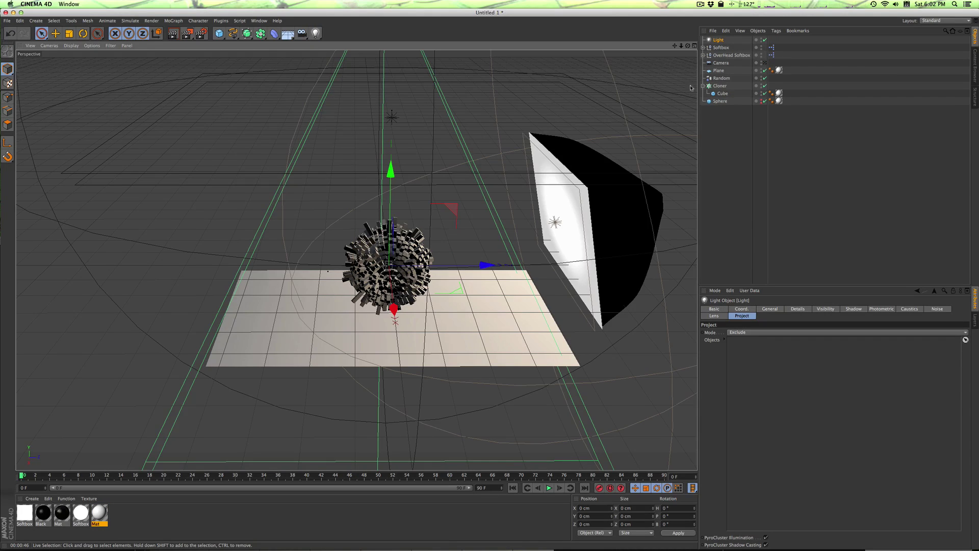
Step: Set the new light's colour to a purple of RGB 185, 130, 240
left_click(718, 42)
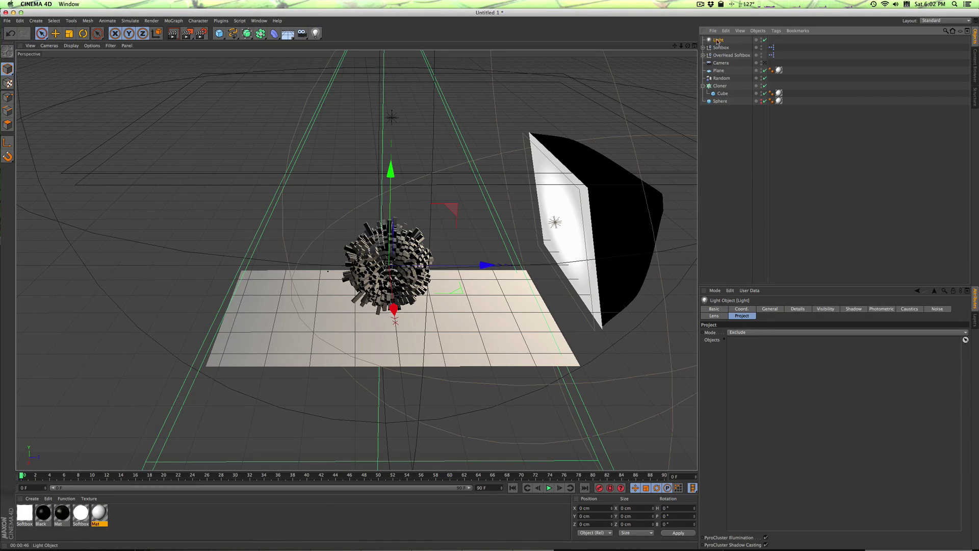
left_click(765, 309)
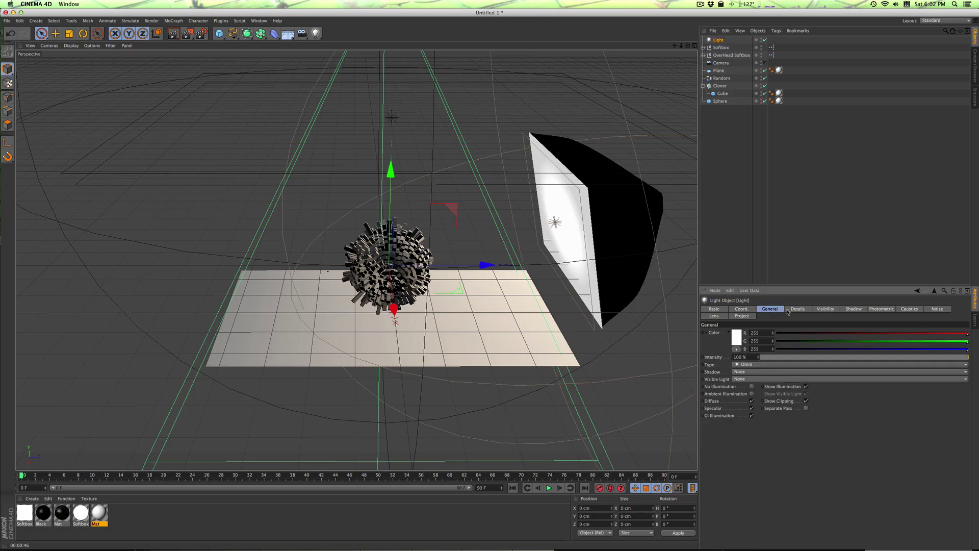
left_click(740, 334)
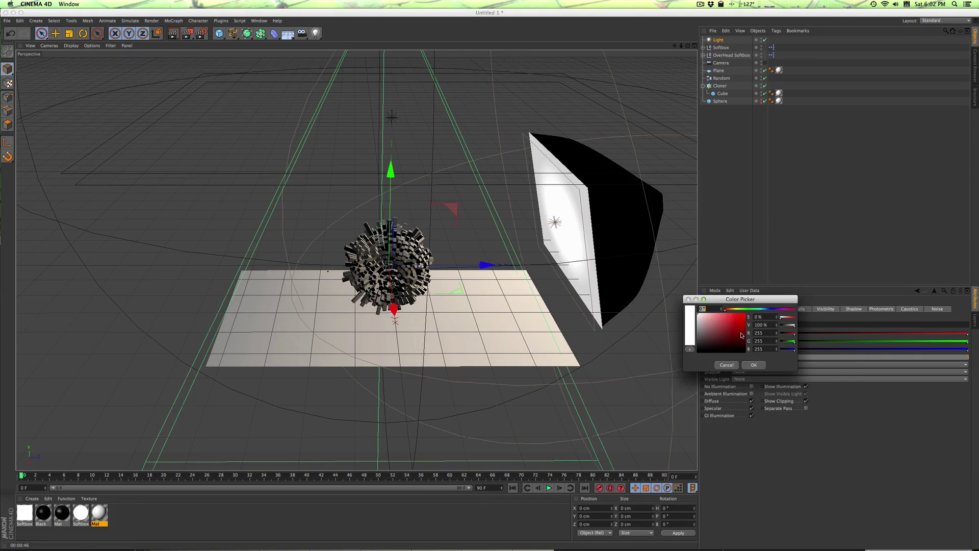
left_click(768, 310)
left_click_drag(768, 310, 720, 317)
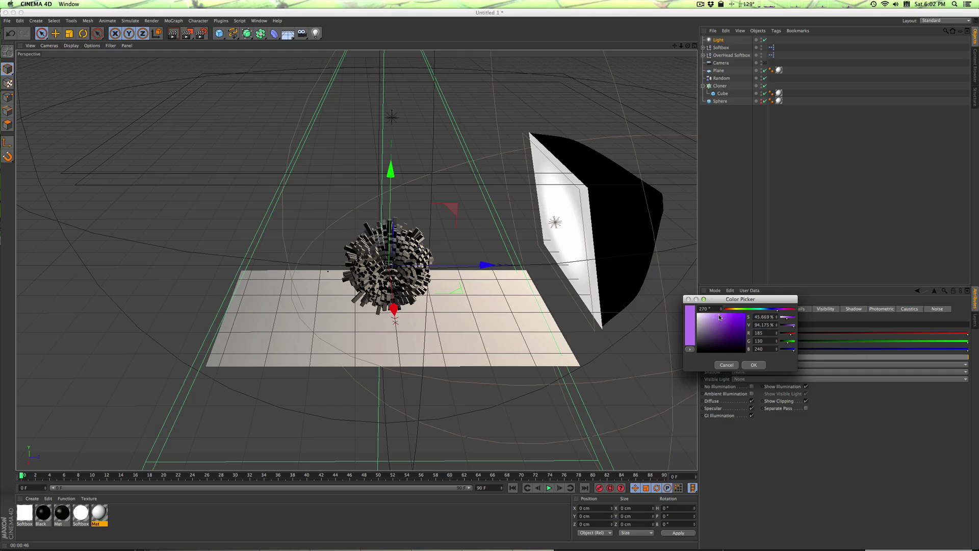
left_click(754, 365)
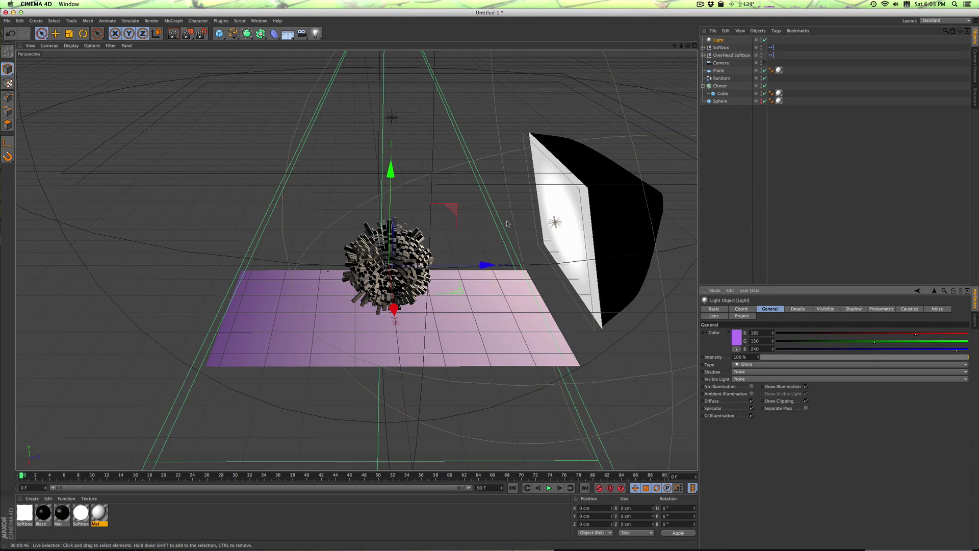
Step: Set the purple light's Visible Light option to Volumetric
scroll(308, 274, "up", 5)
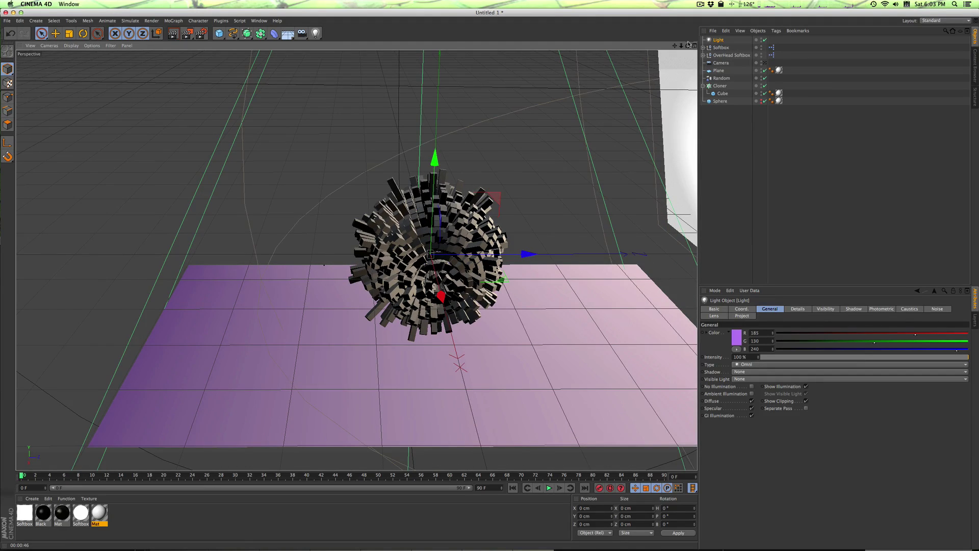
left_click_drag(688, 47, 687, 48)
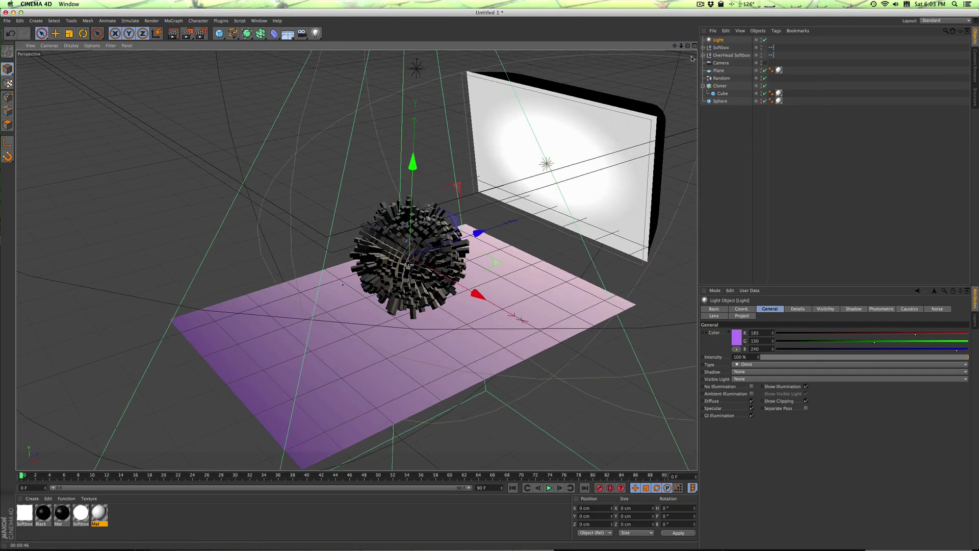
left_click(739, 379)
left_click(750, 403)
left_click_drag(556, 345, 452, 309)
left_click_drag(687, 46, 739, 46)
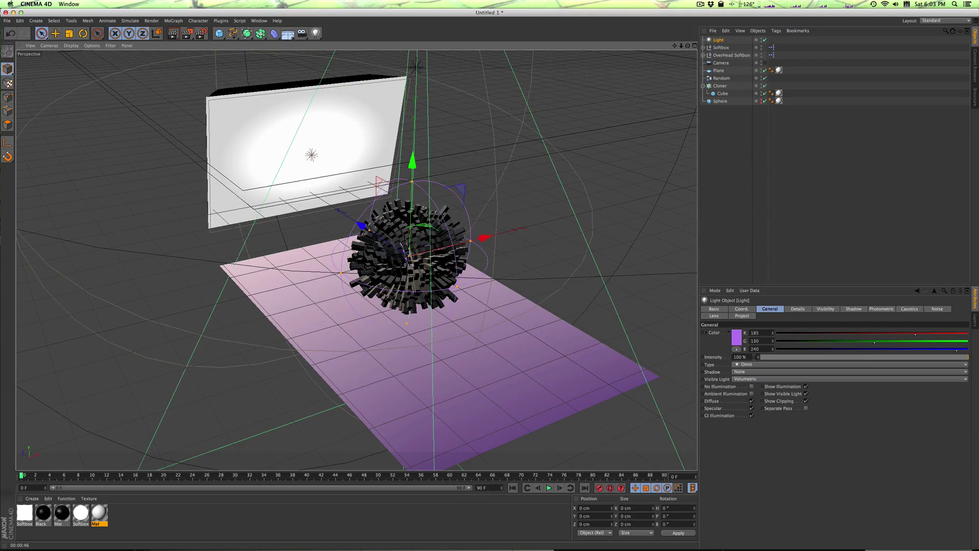
Step: Set the purple light's intensity to 150%
left_click(753, 357)
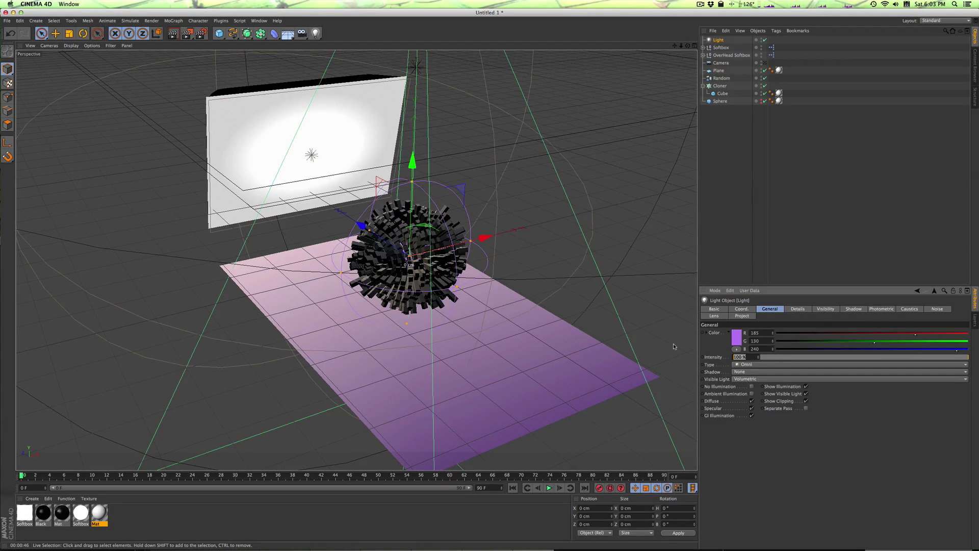
type("150")
key("Return")
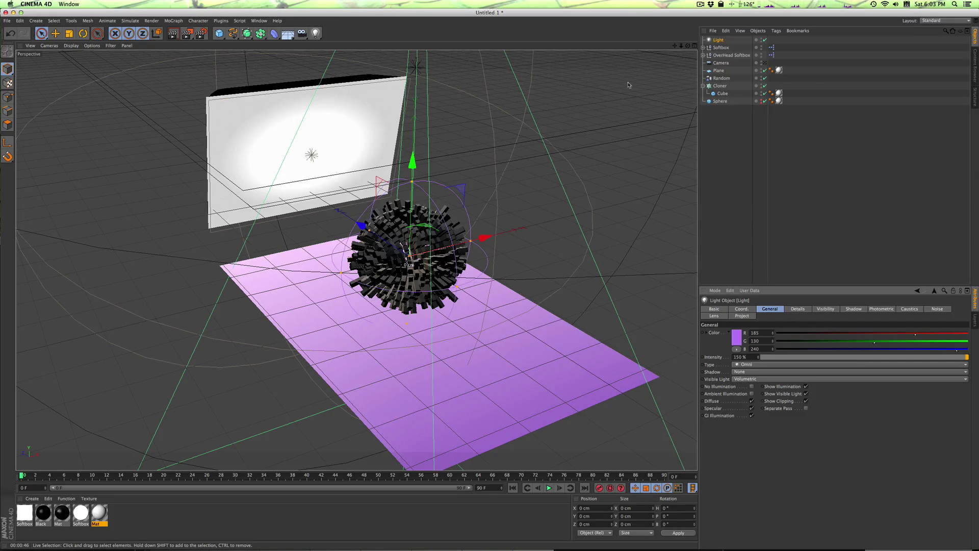
Step: Return to the camera view and test-render a region over the centre of the cube sphere
left_click(764, 62)
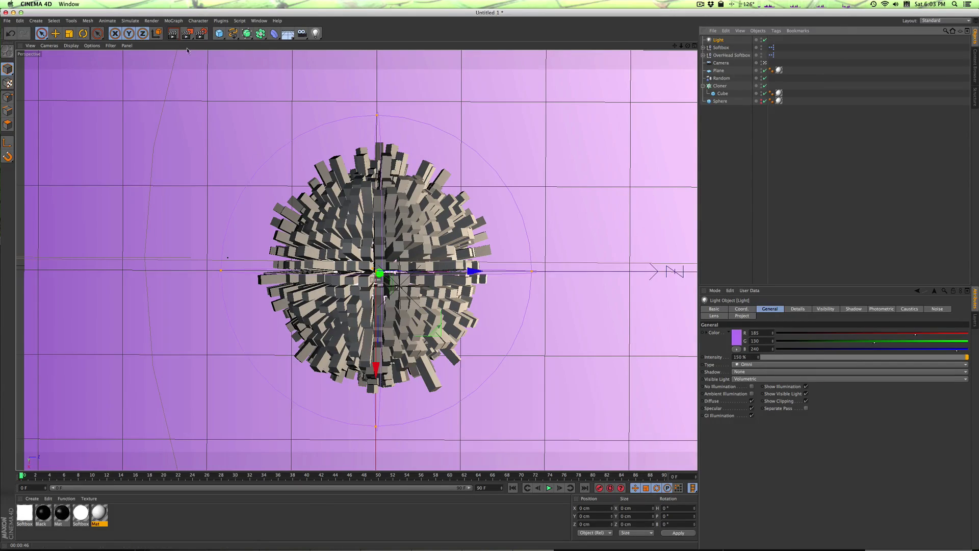
left_click_drag(189, 34, 202, 40)
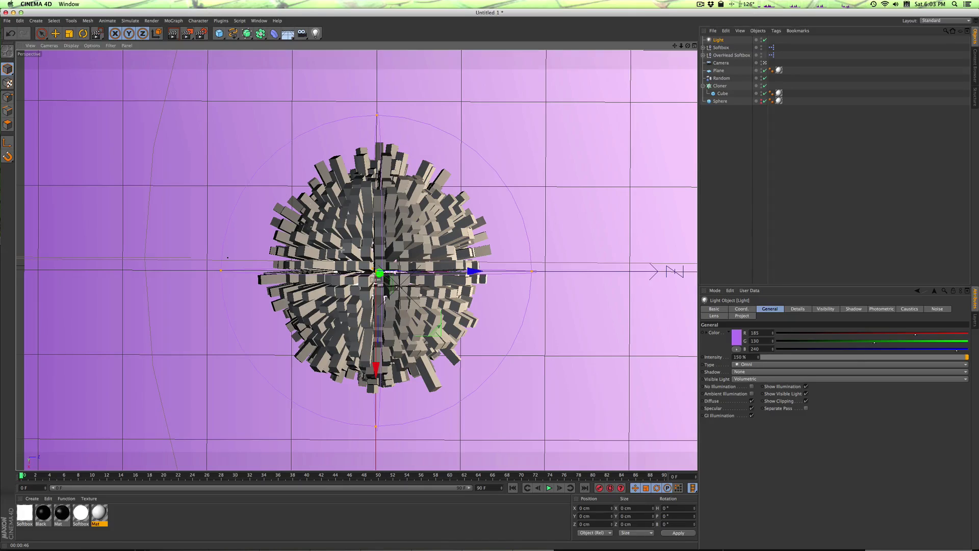
left_click_drag(310, 226, 407, 293)
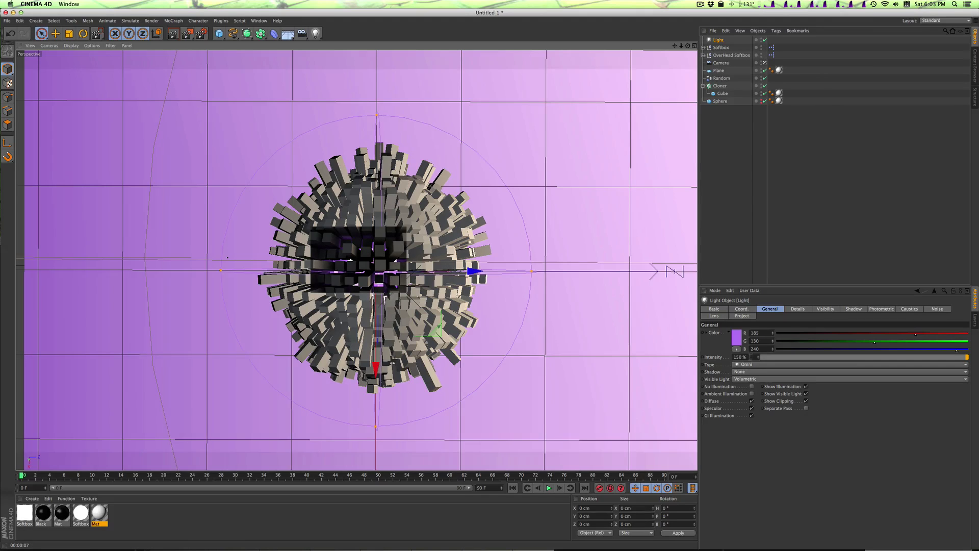
Step: Set the purple light's intensity to 250%
left_click_drag(757, 357, 757, 315)
left_click_drag(748, 357, 697, 353)
type("250")
key("Return")
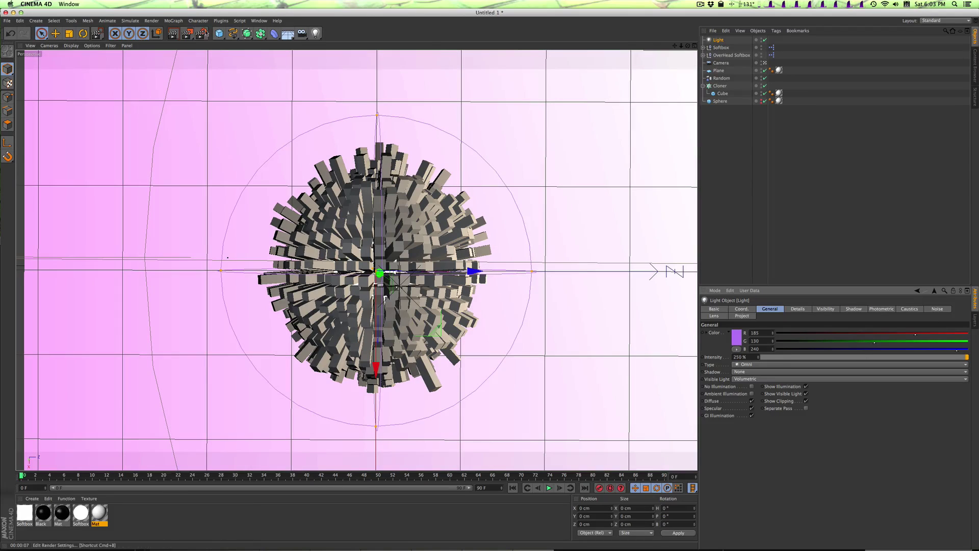
Step: Deselect the light and test-render the whole camera view
left_click_drag(188, 33, 214, 42)
left_click(743, 179)
key("super+r")
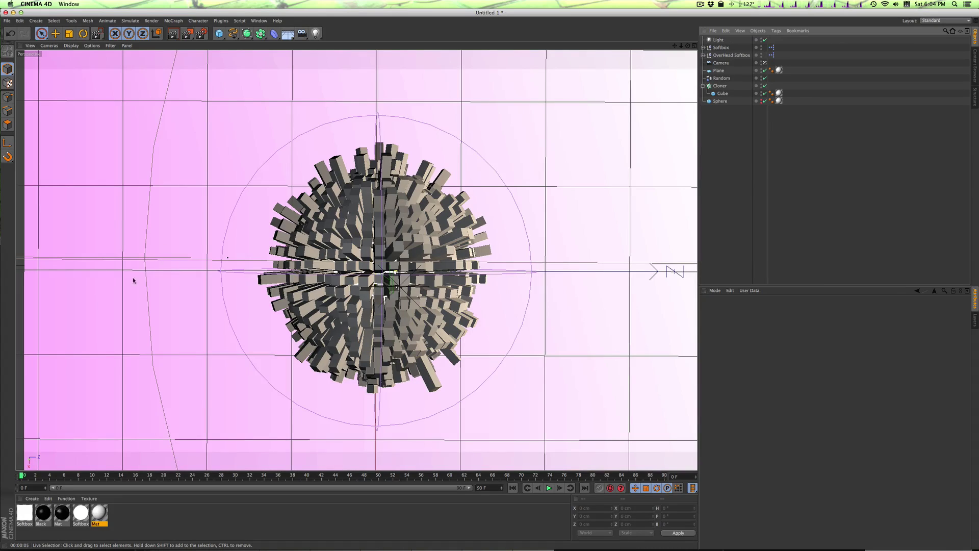
Step: Exclude the Plane from the purple light's illumination and test-render a region over the sphere's centre
left_click(717, 40)
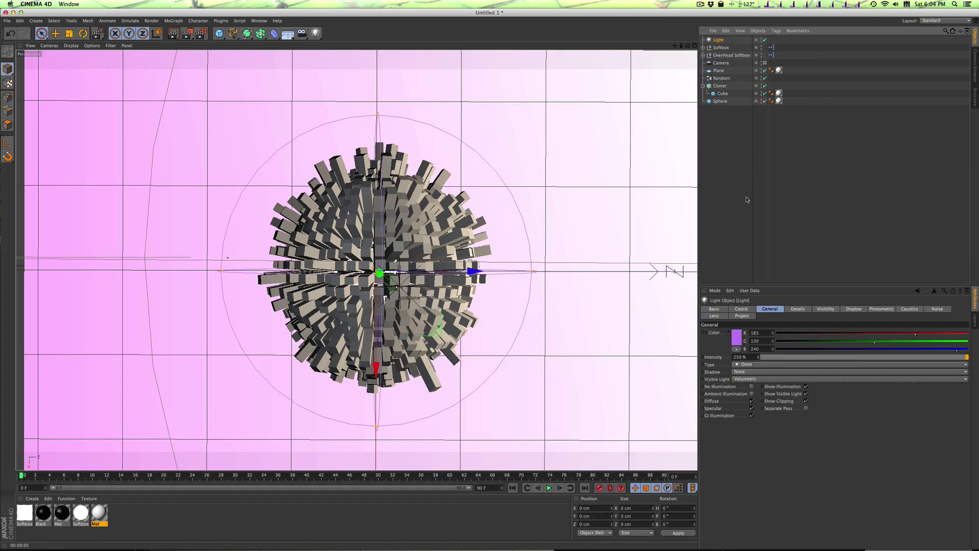
left_click(741, 315)
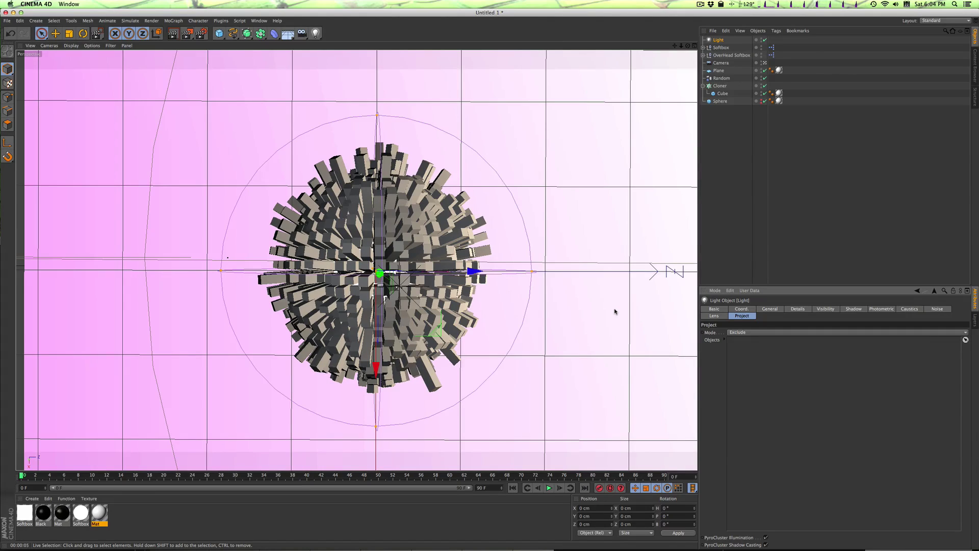
left_click_drag(719, 70, 745, 363)
left_click(585, 263)
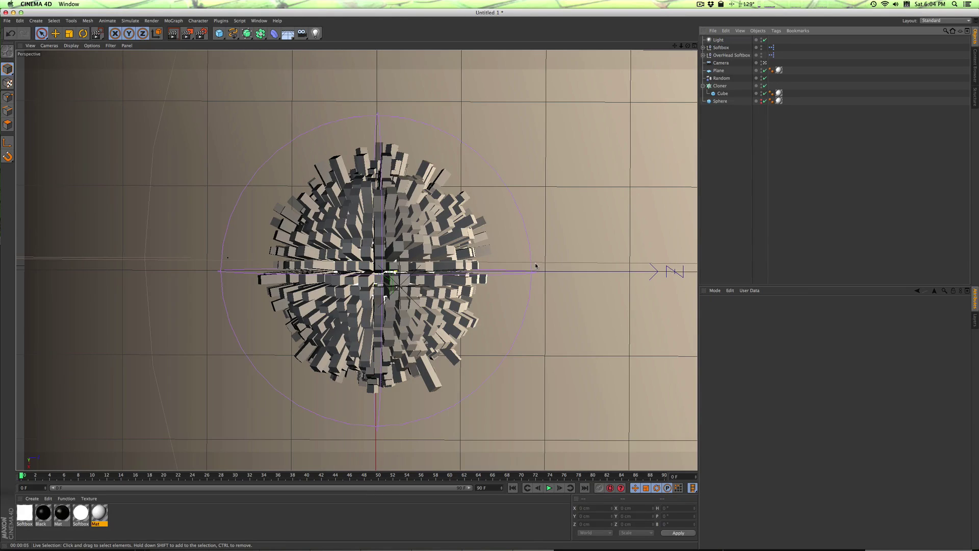
left_click_drag(188, 34, 209, 41)
left_click_drag(326, 226, 419, 305)
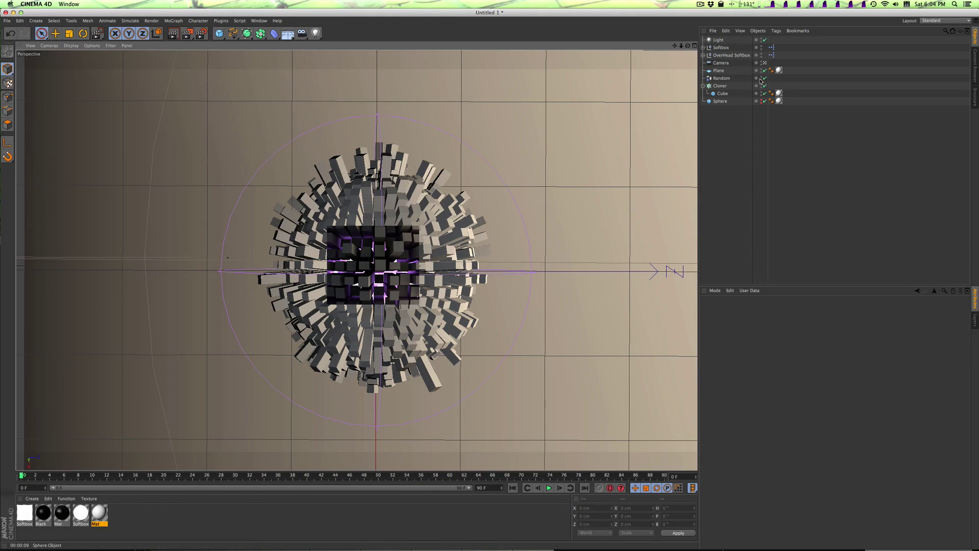
Step: Try the Noise, Turbulence and Sorted random modes on the Random effector, and switch it back to Gaussian
left_click(719, 55)
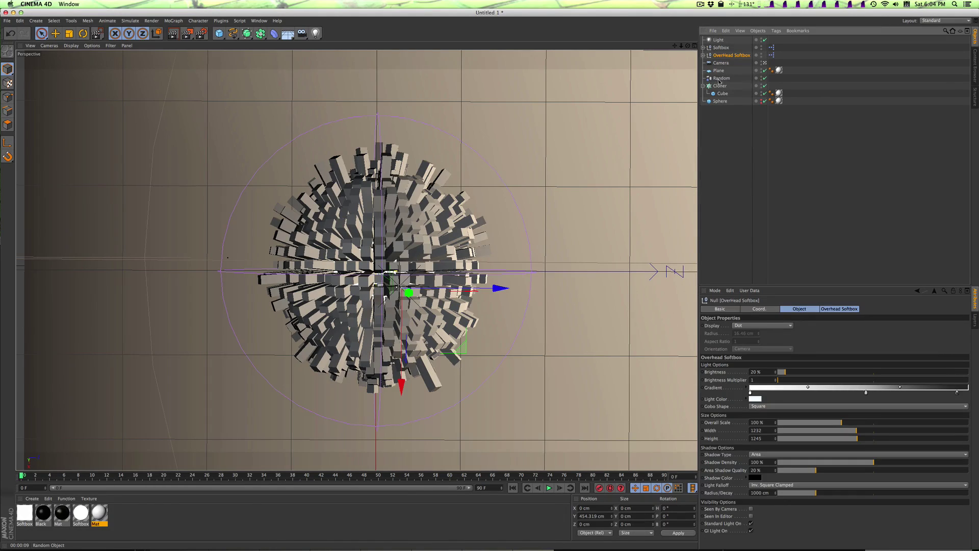
left_click(719, 79)
left_click(763, 351)
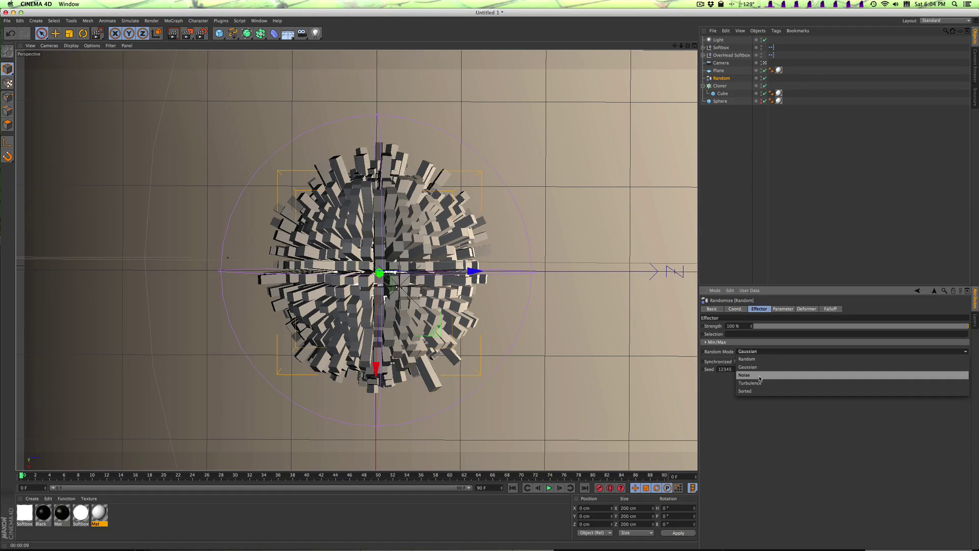
left_click(760, 375)
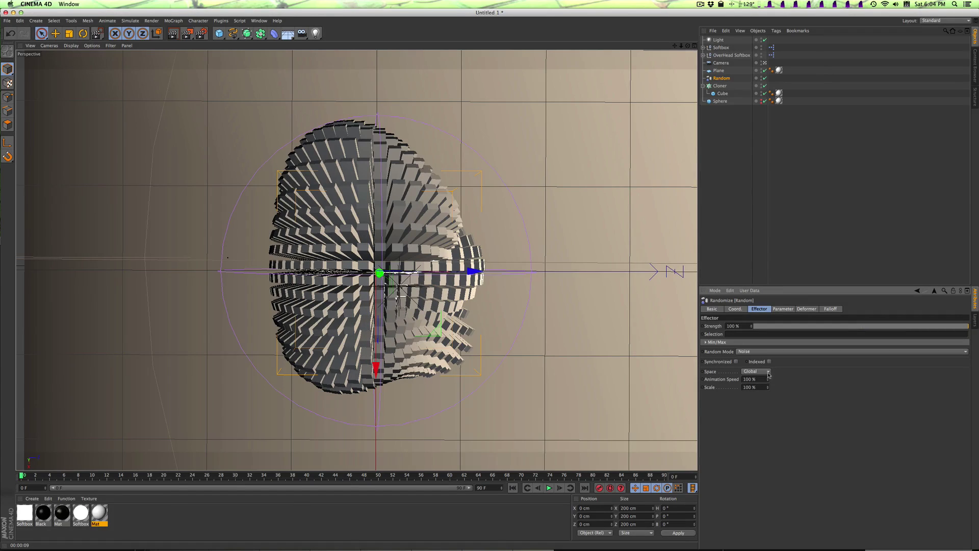
left_click(767, 371)
left_click(767, 369)
left_click(763, 353)
left_click(758, 384)
left_click(759, 351)
left_click(761, 390)
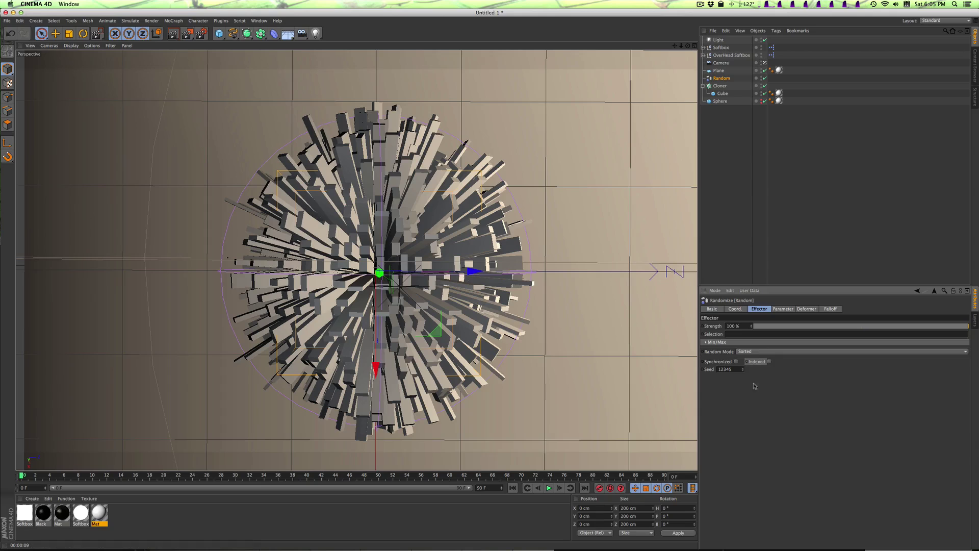
left_click(755, 351)
left_click(753, 366)
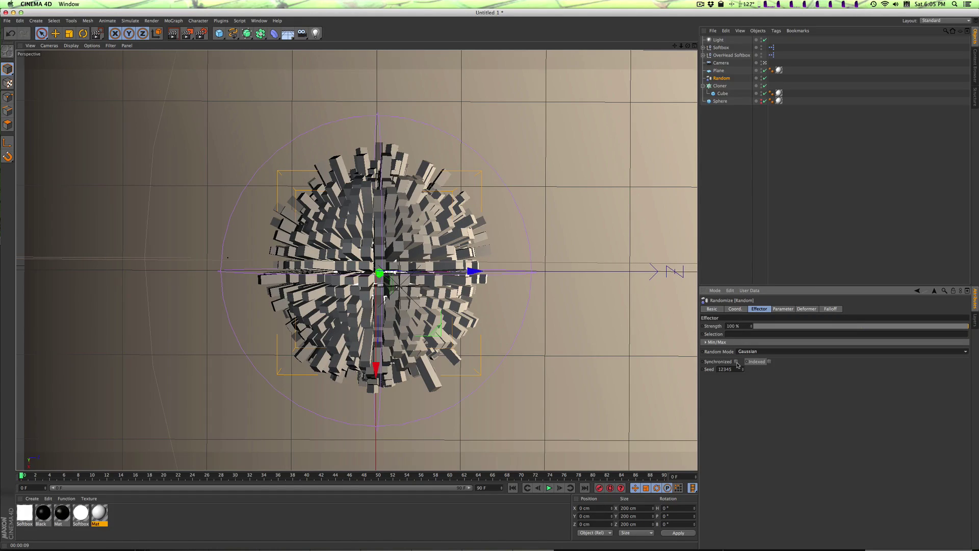